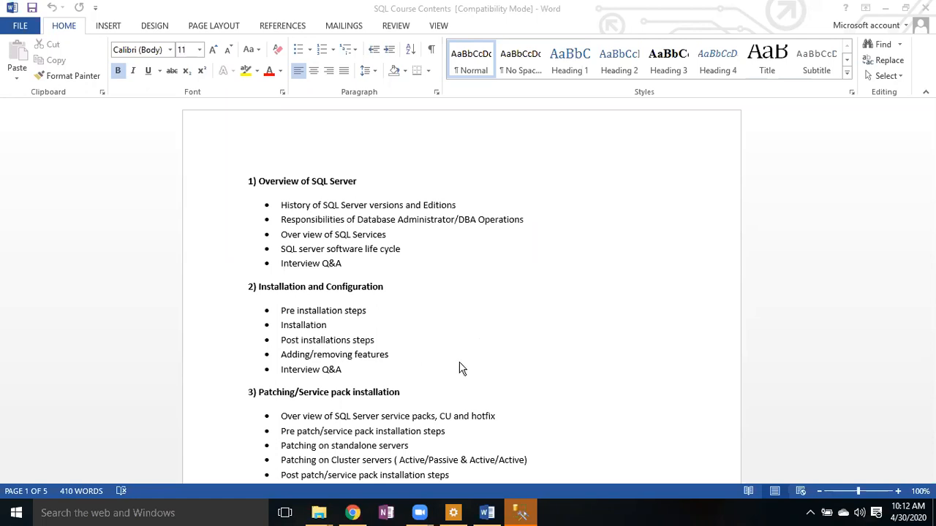
- Bring File Explorer forward and open D:\DBA\New_Topics\Installation via the New_Topics breadcrumb
mouse_move(321, 516)
left_click(397, 439)
left_click(265, 46)
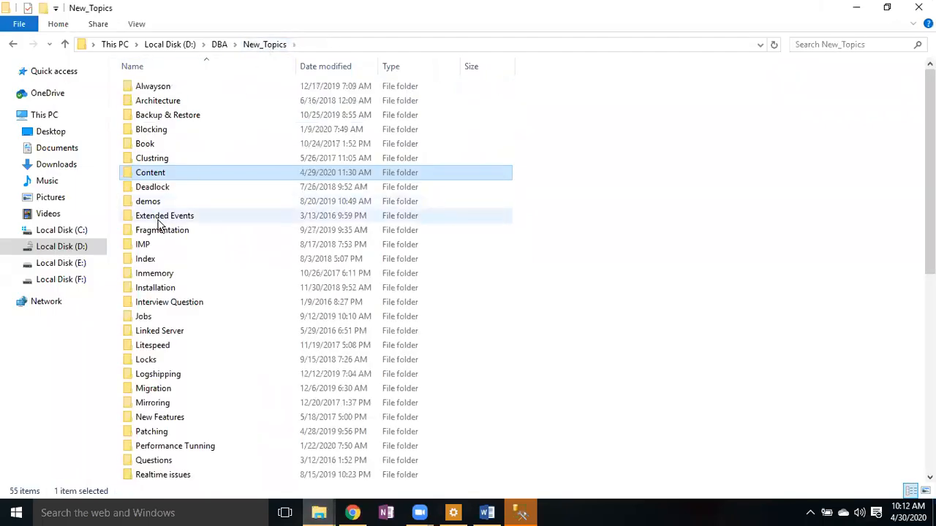
left_click(156, 290)
double_click(155, 290)
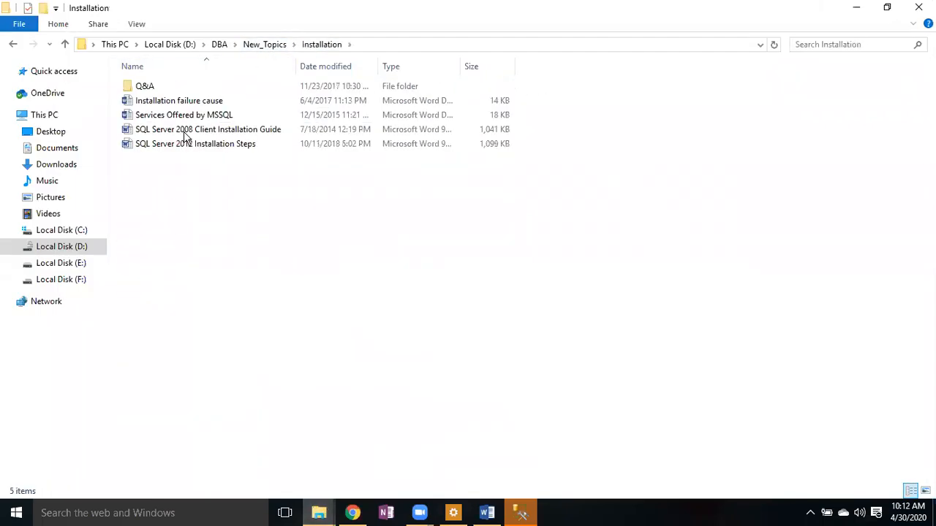
- Open the SQL Server 2012 Installation Steps document from the Installation folder
double_click(181, 144)
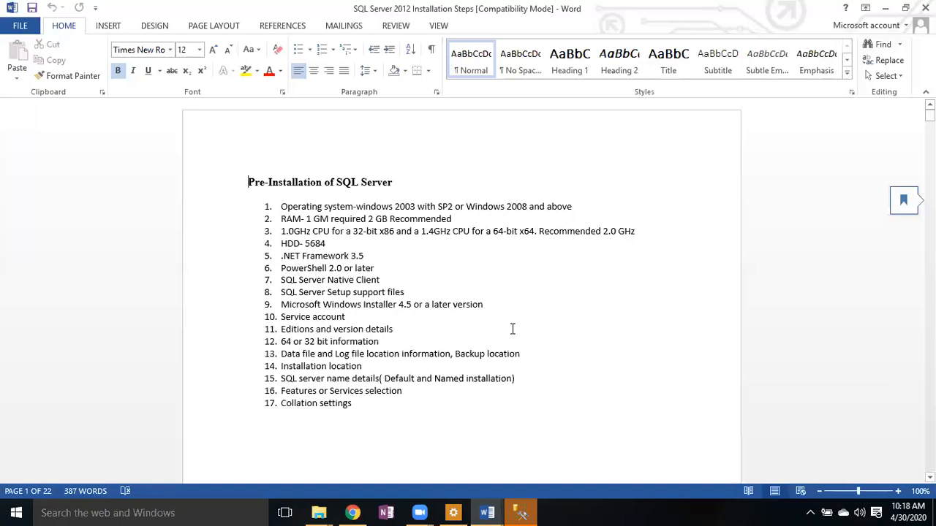
left_click_drag(407, 292, 290, 286)
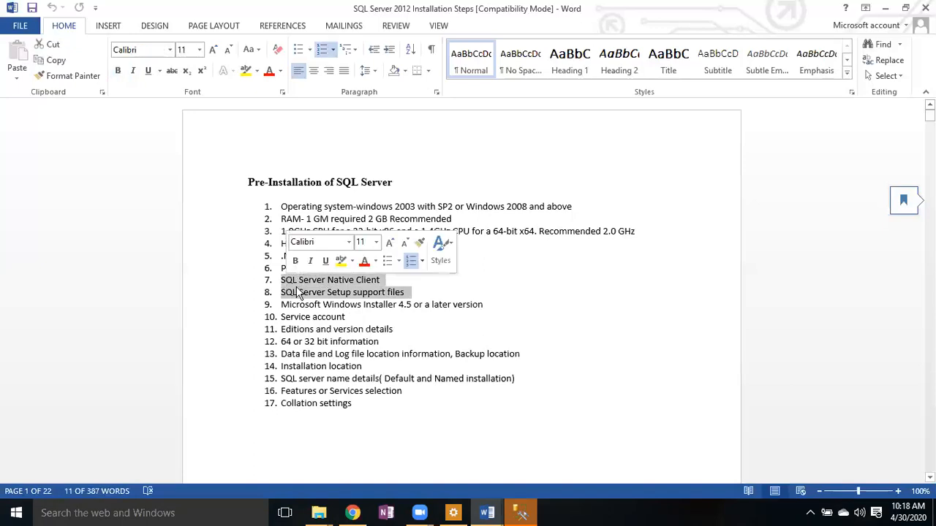
left_click(418, 297)
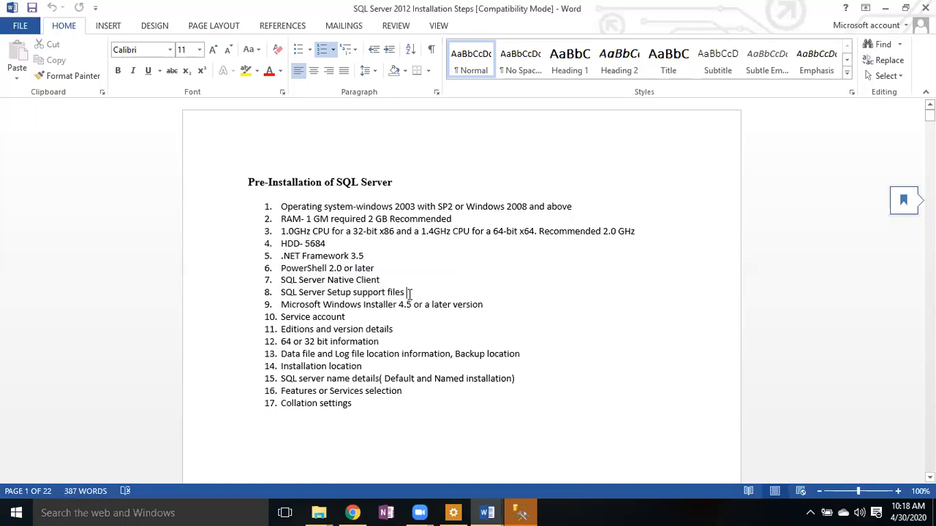
left_click_drag(406, 292, 289, 286)
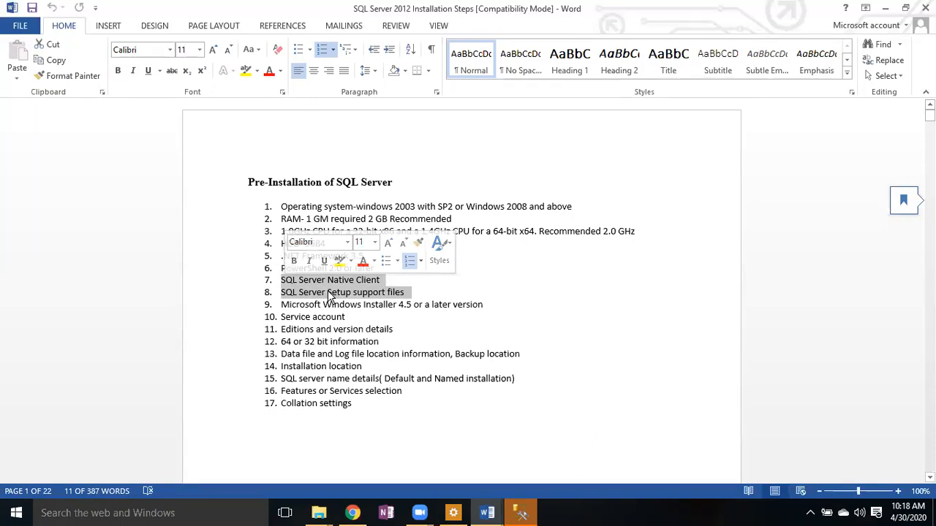
left_click(495, 304)
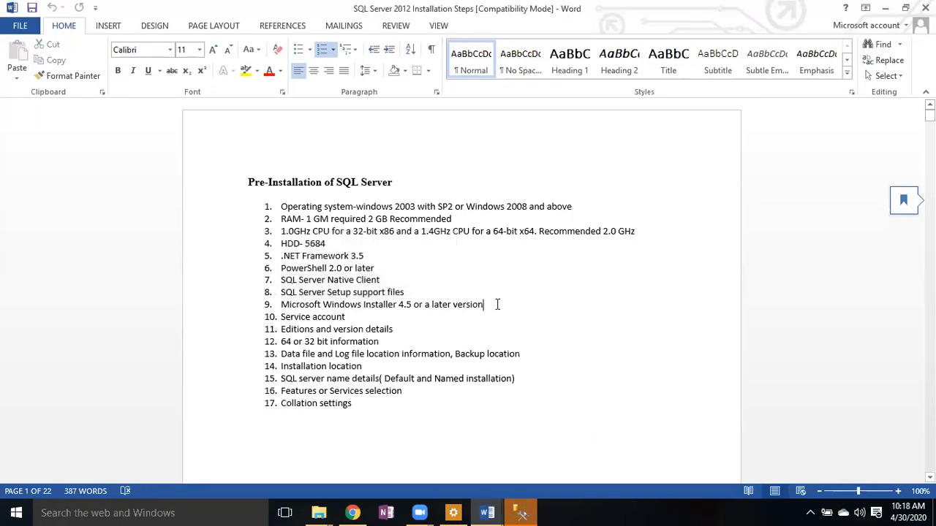
left_click_drag(374, 256, 282, 255)
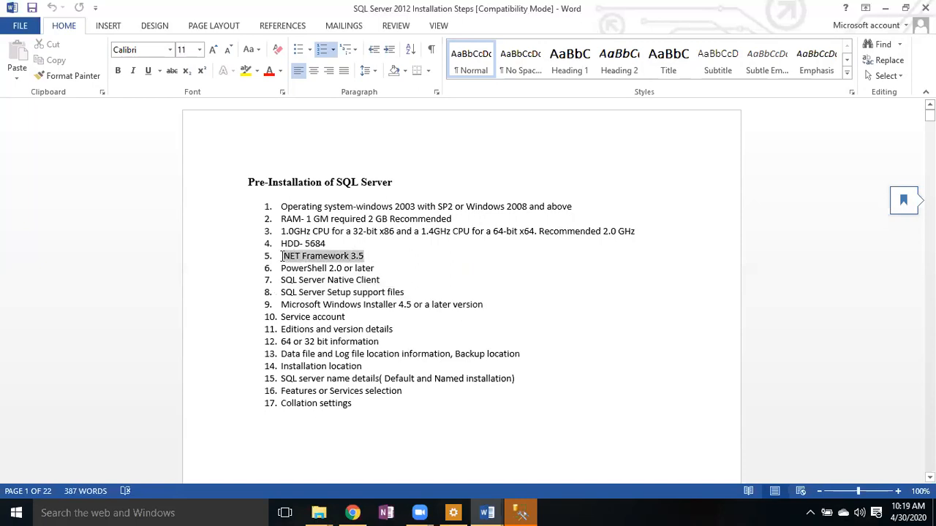
left_click(408, 270)
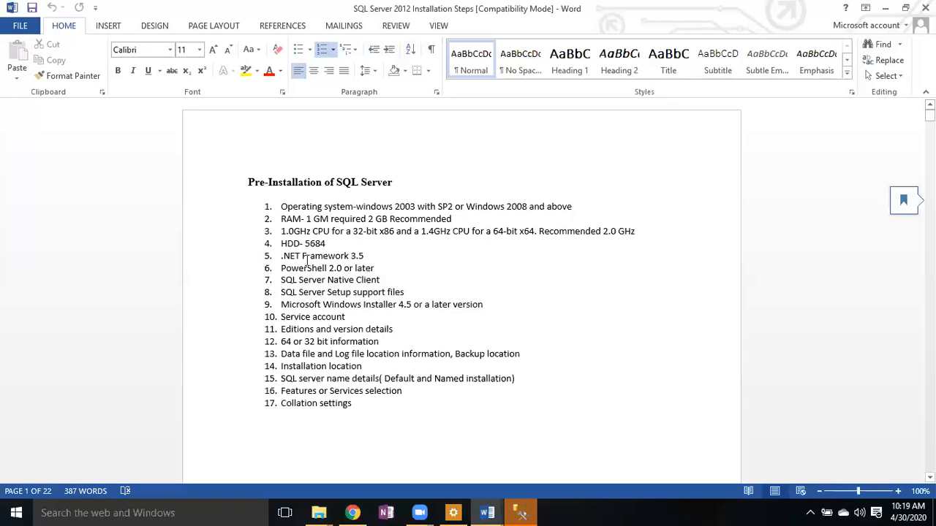
left_click(282, 256)
left_click_drag(291, 258, 476, 310)
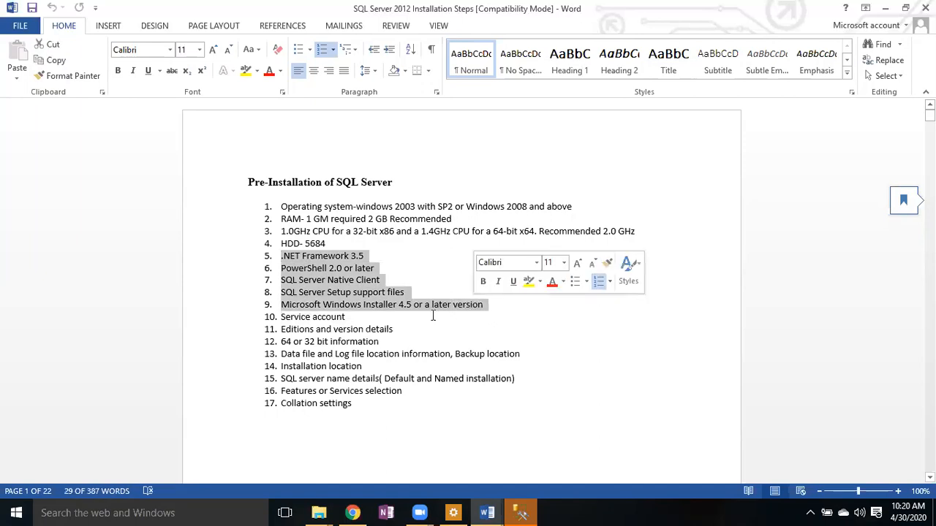
left_click(401, 318)
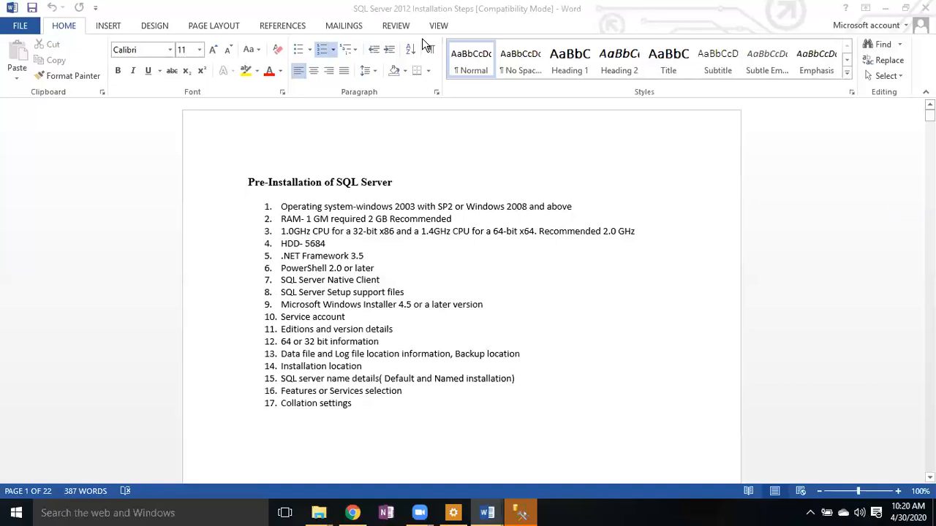
- Choose Speaker/HP as Zoom's audio output and check the hidden notification-area icons
left_click(477, 343)
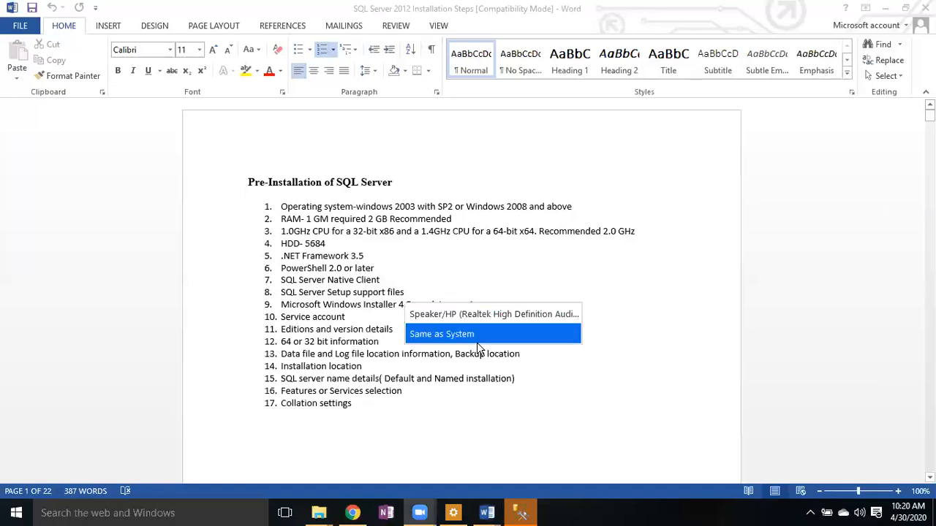
left_click(646, 174)
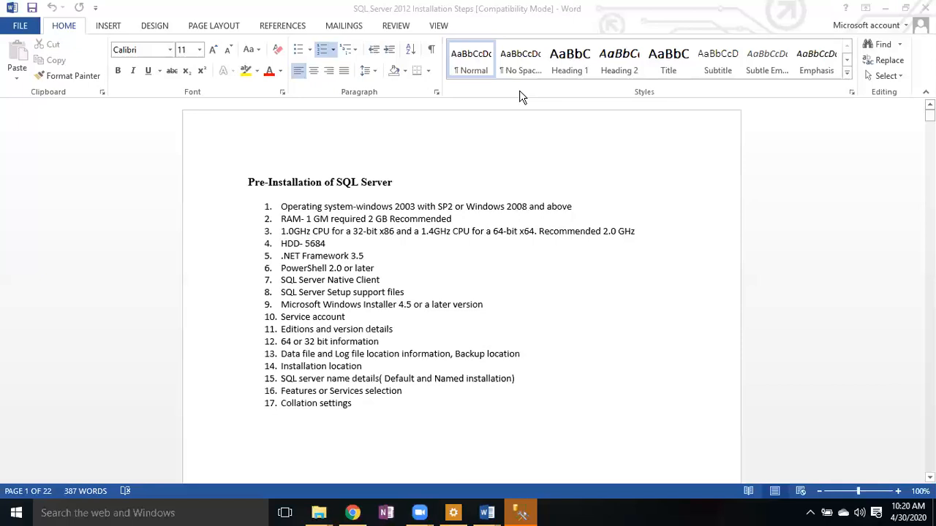
left_click(810, 514)
left_click(861, 514)
- Unmute the system speakers, set volume to 100, and pick Realtek speakers in Zoom
left_click(714, 481)
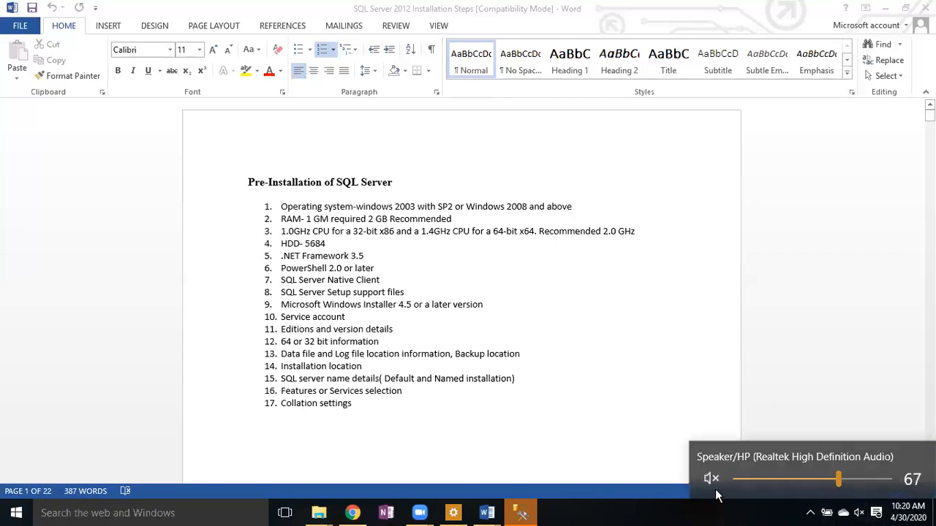
left_click(716, 481)
left_click_drag(839, 479, 899, 477)
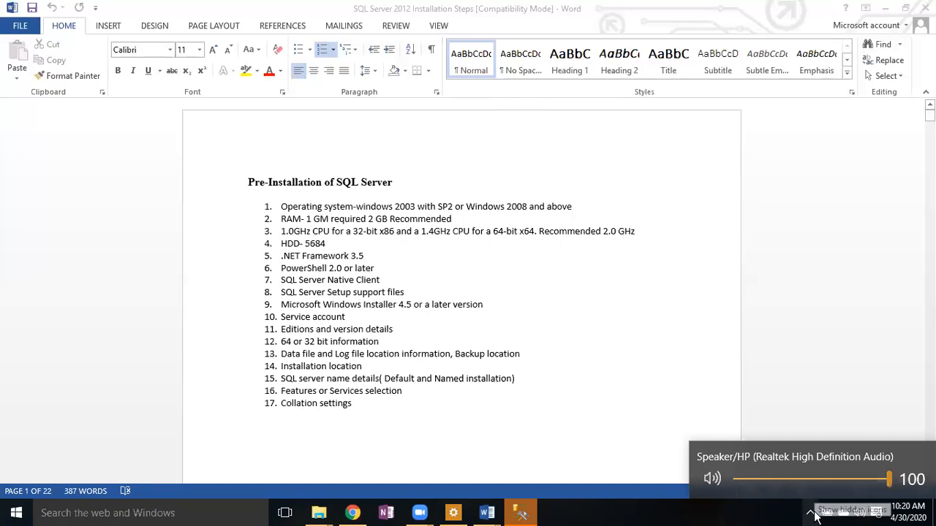
left_click(860, 514)
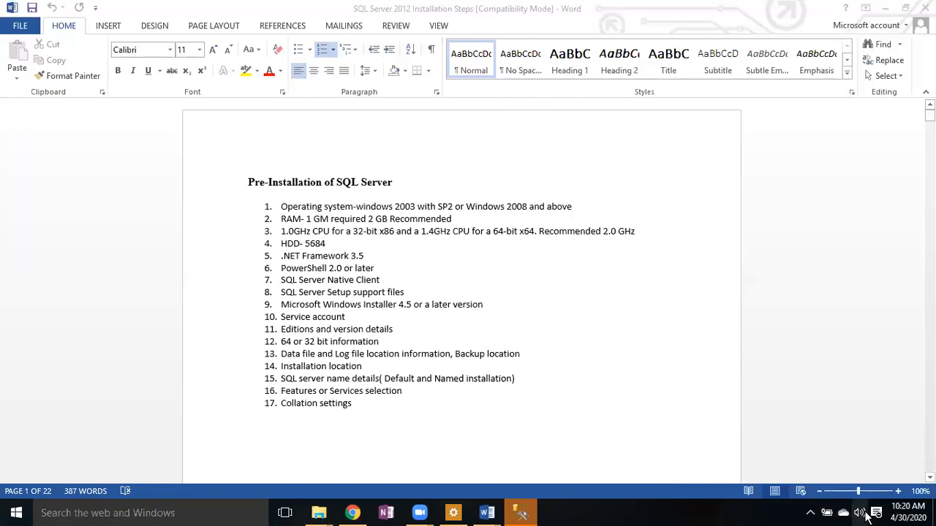
left_click(866, 514)
left_click(711, 479)
left_click(712, 479)
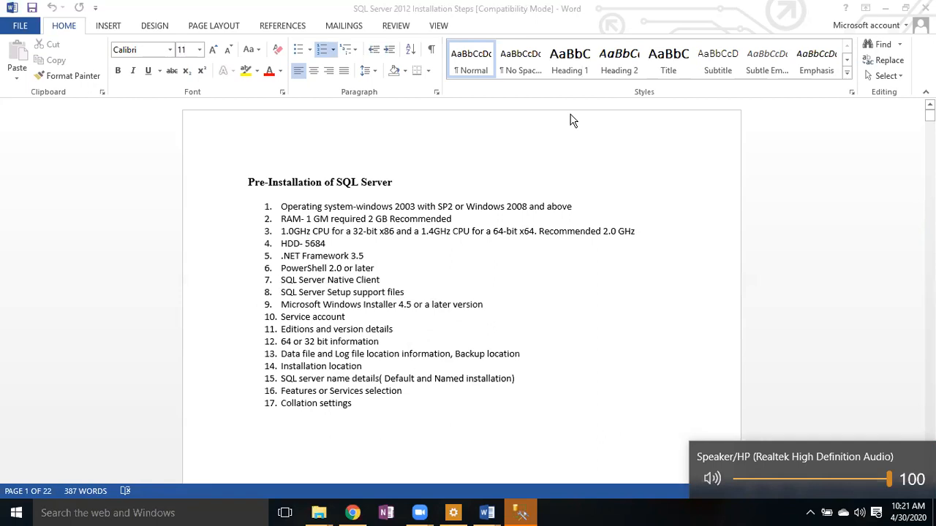
left_click(571, 114)
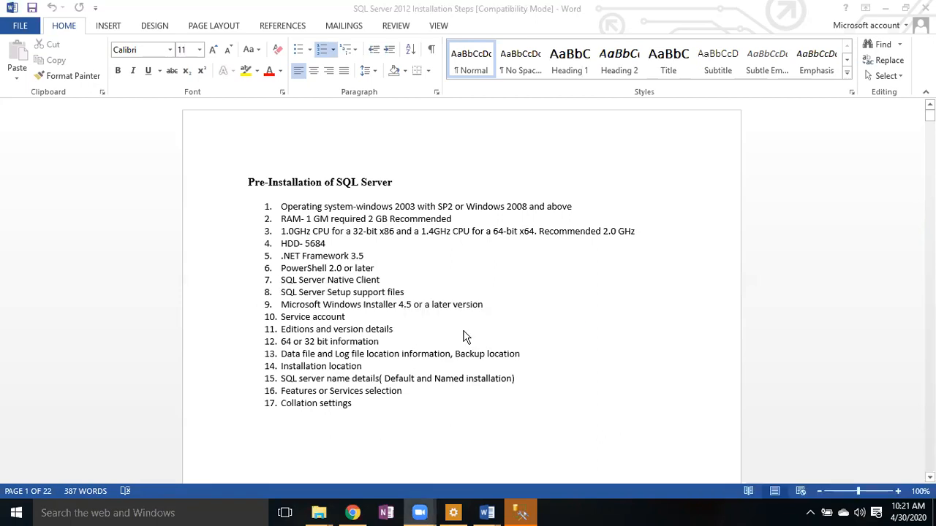
left_click(538, 302)
left_click(547, 310)
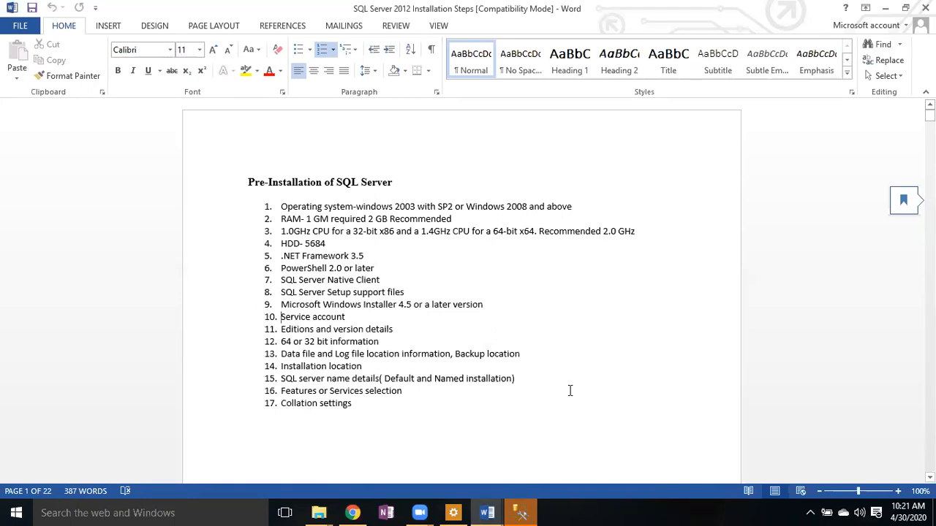
left_click(510, 352)
left_click_drag(281, 354, 520, 356)
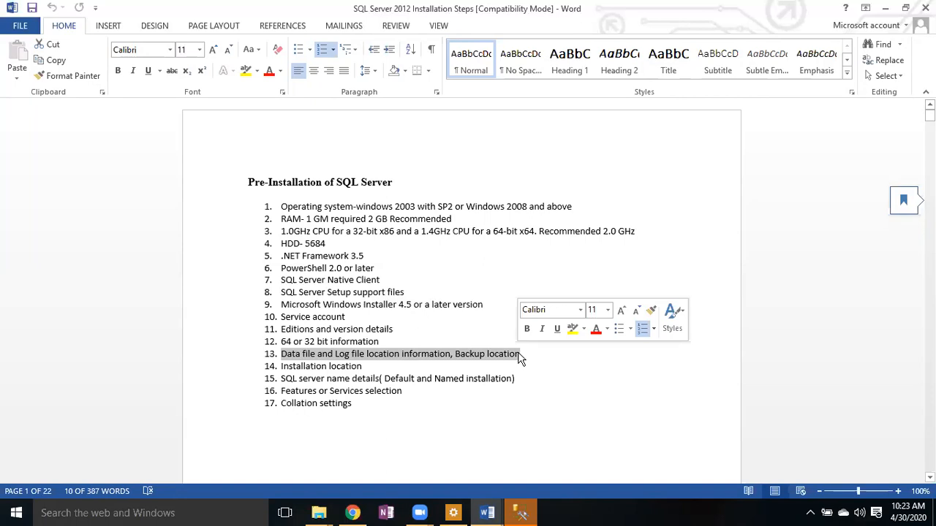
left_click(496, 359)
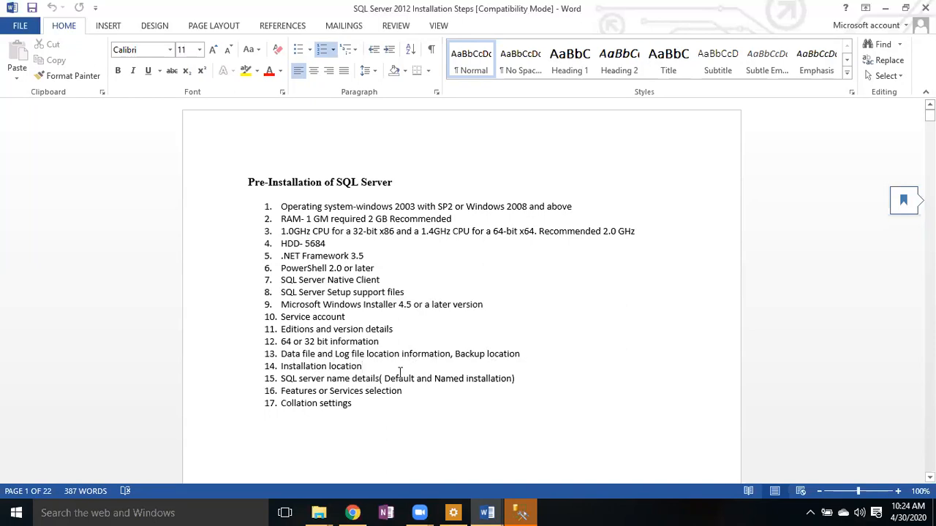
left_click_drag(283, 378, 377, 377)
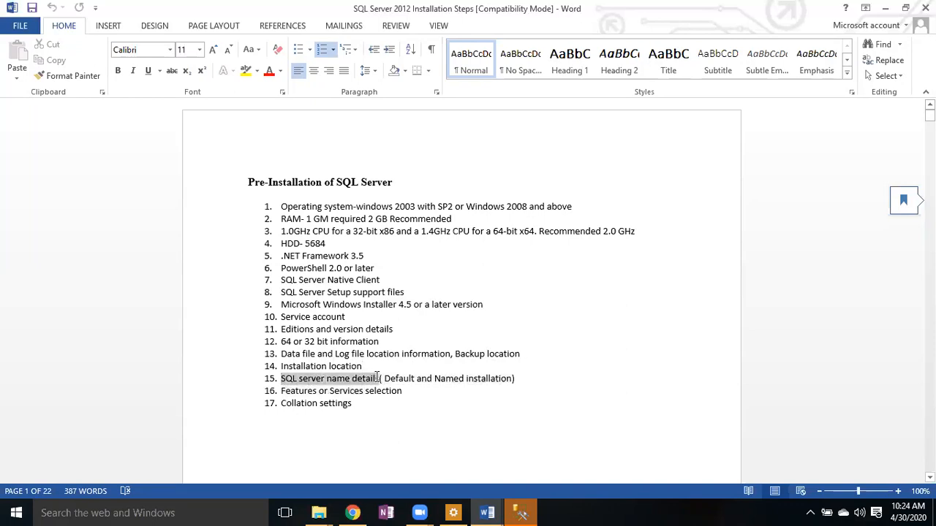
left_click(440, 406)
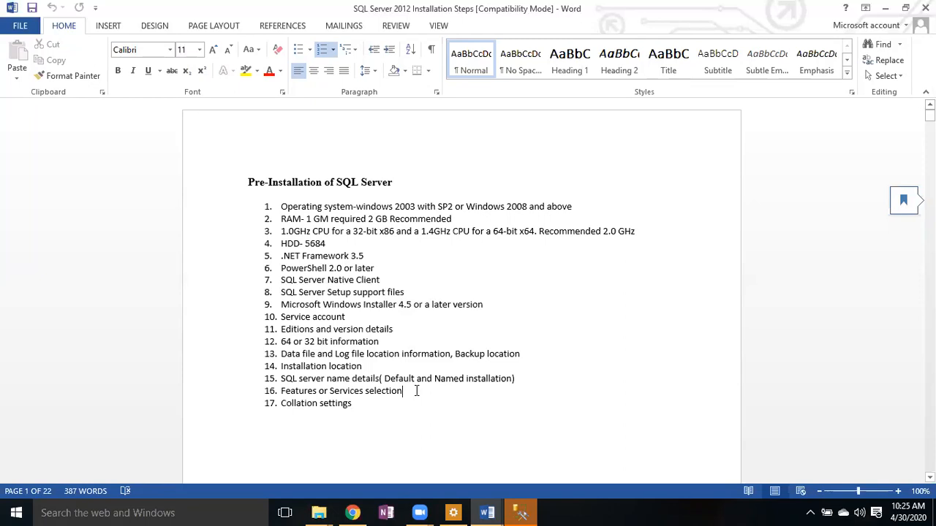
left_click(417, 391)
left_click(365, 409)
left_click_drag(366, 409, 282, 408)
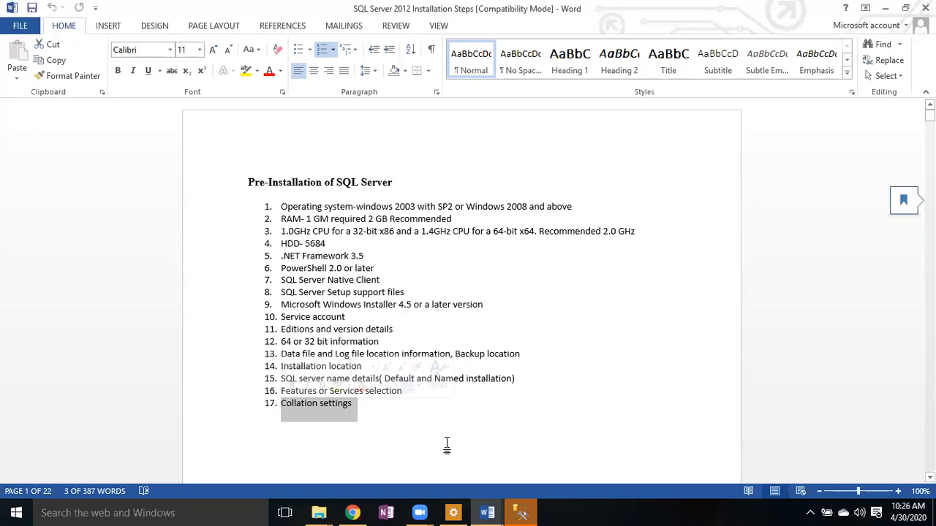
left_click(410, 422)
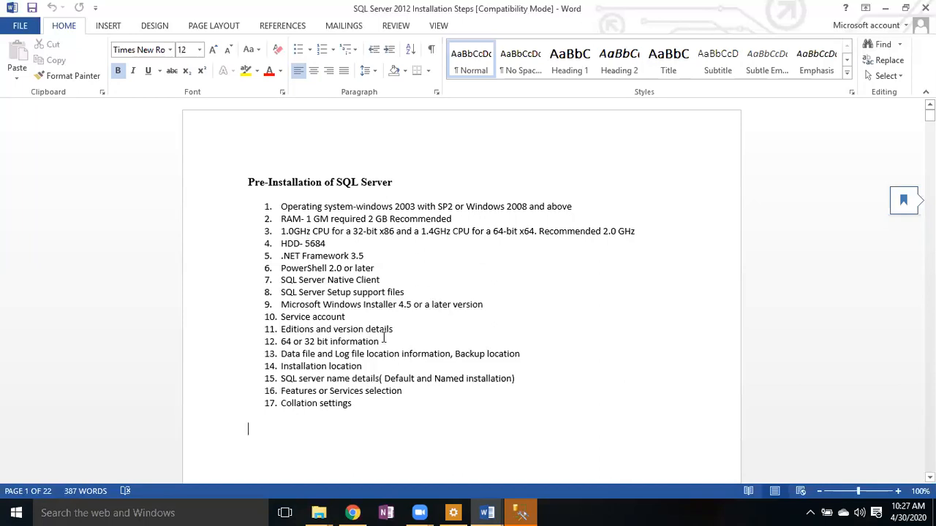
left_click(351, 316)
left_click_drag(352, 317, 291, 318)
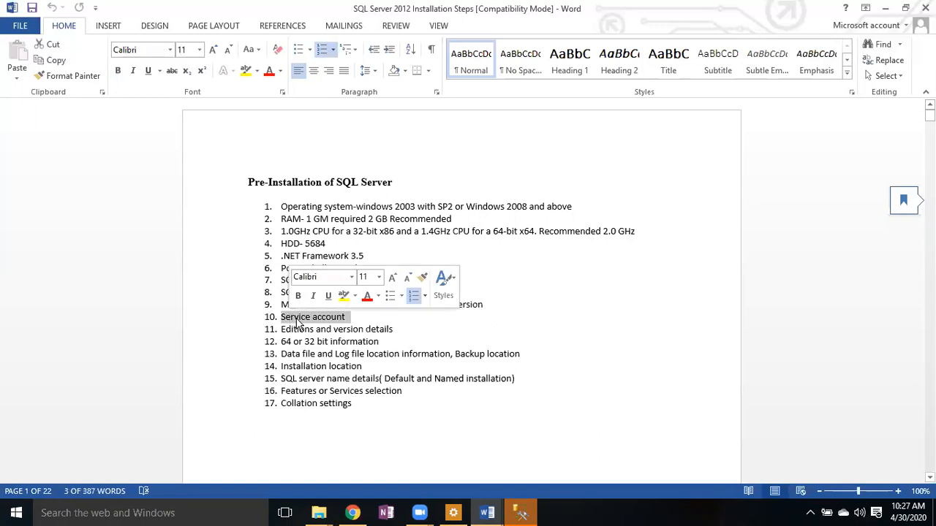
left_click(428, 411)
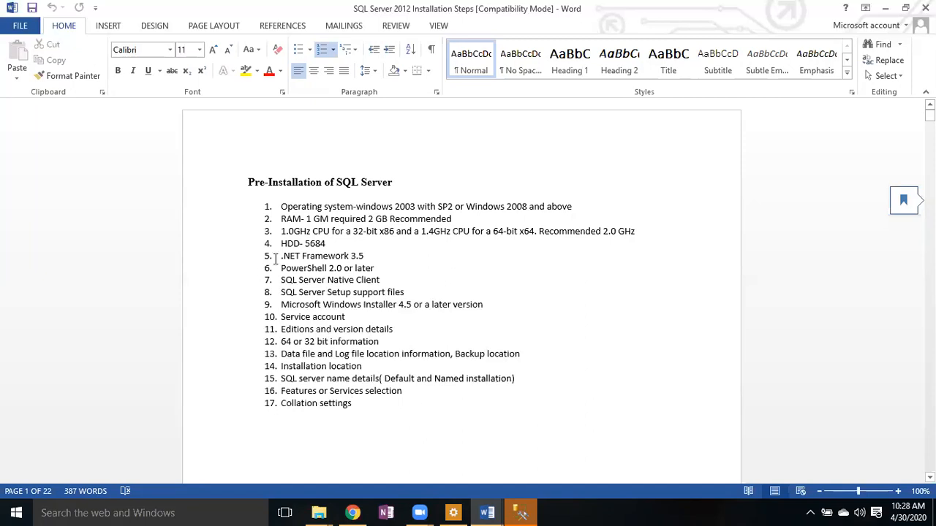
left_click_drag(277, 207, 353, 404)
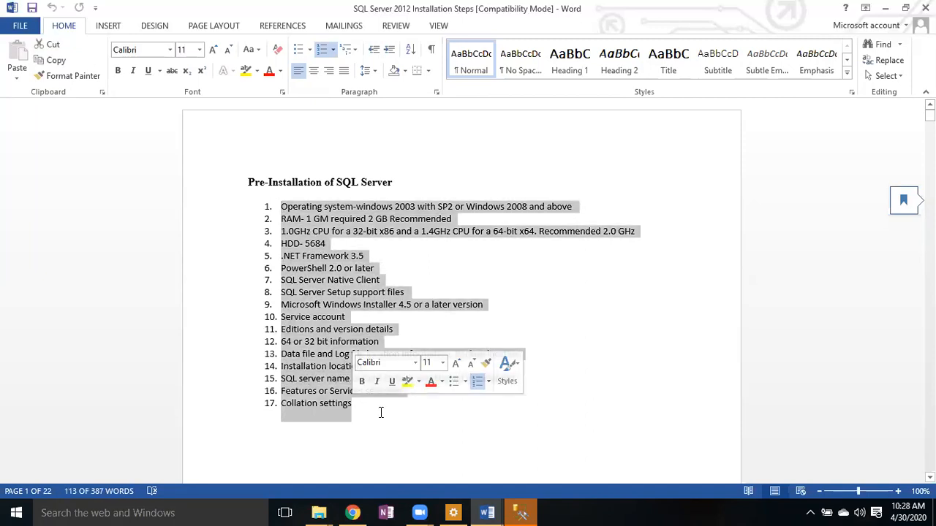
left_click(382, 414)
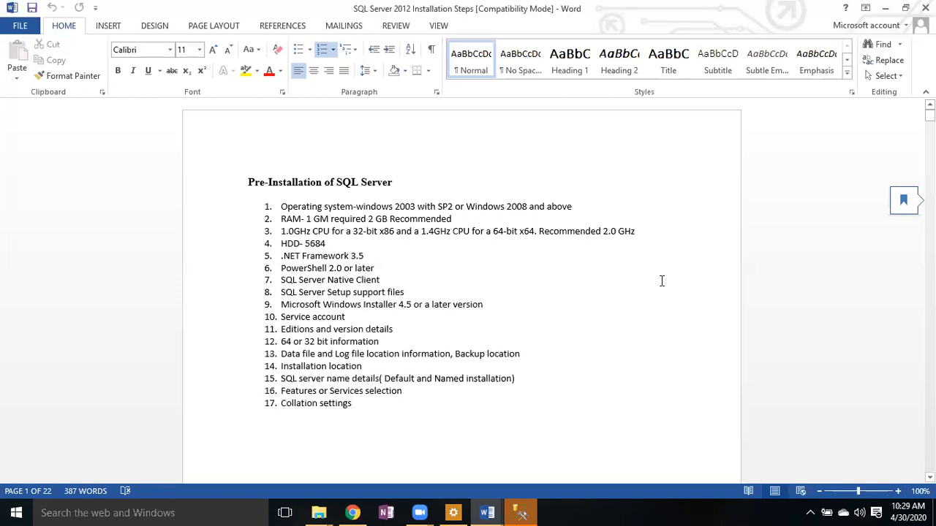
- Scroll down to the SQL Server 2012 Installation Steps page and show File Explorer previews
scroll(461, 292, "down", 7)
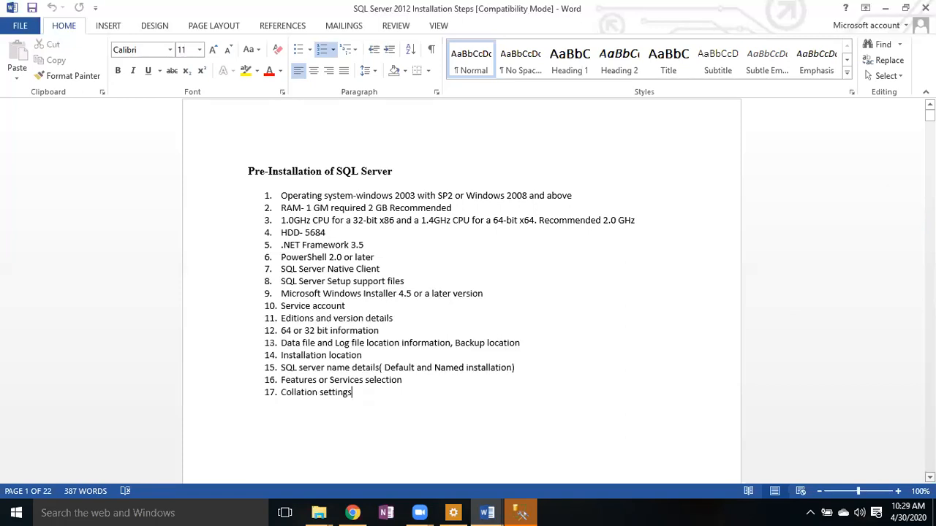
scroll(462, 292, "down", 10)
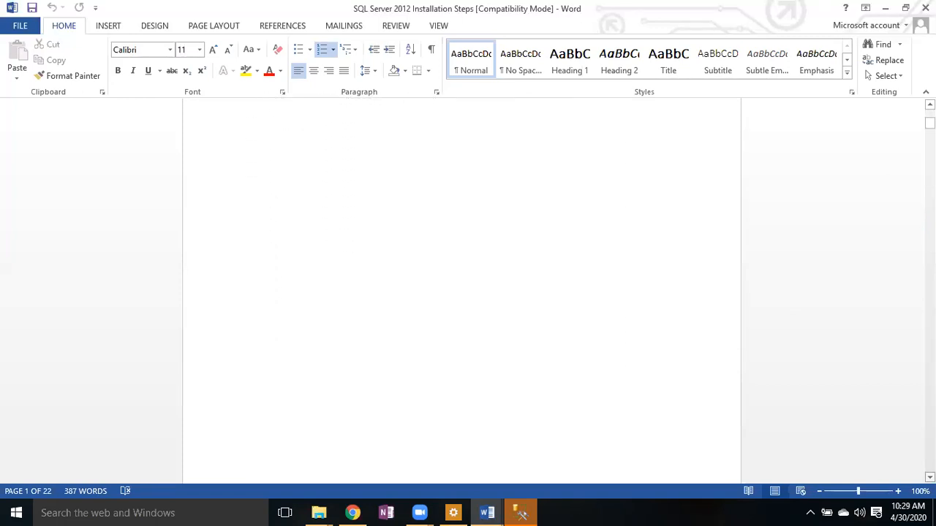
scroll(461, 292, "down", 2)
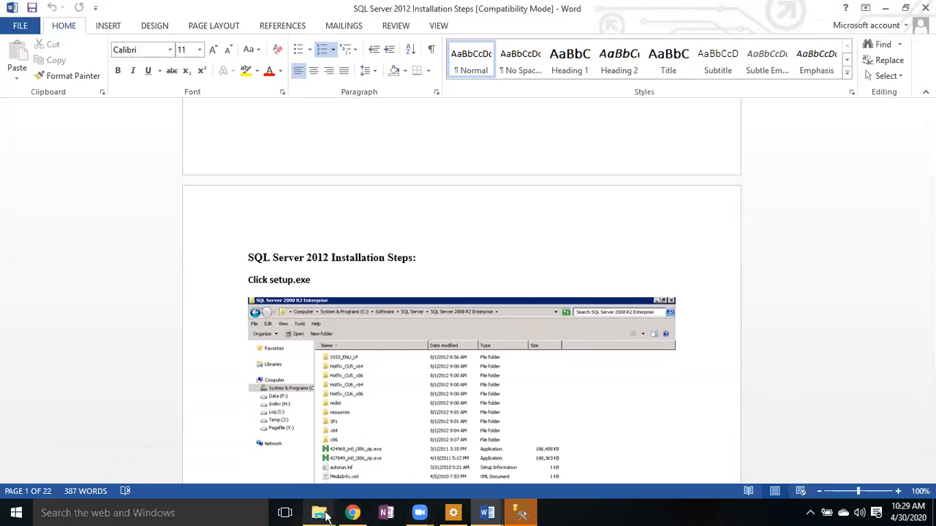
left_click(321, 514)
mouse_move(371, 478)
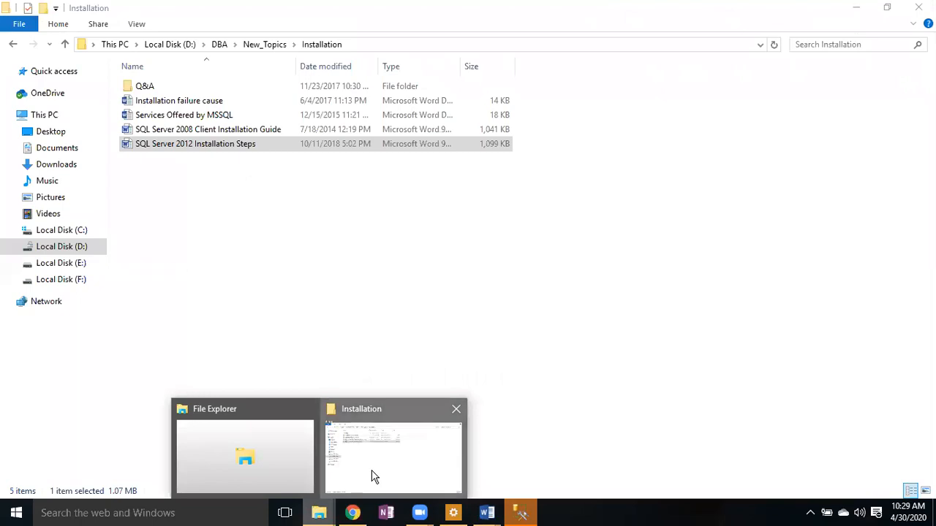
- Switch to the Installation folder window and browse to Local Disk (E:)
left_click(371, 478)
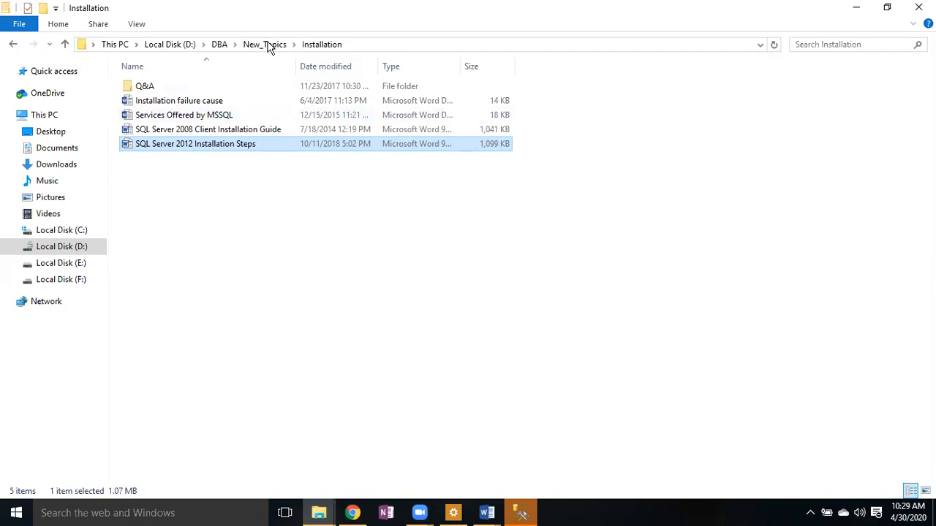
left_click(66, 266)
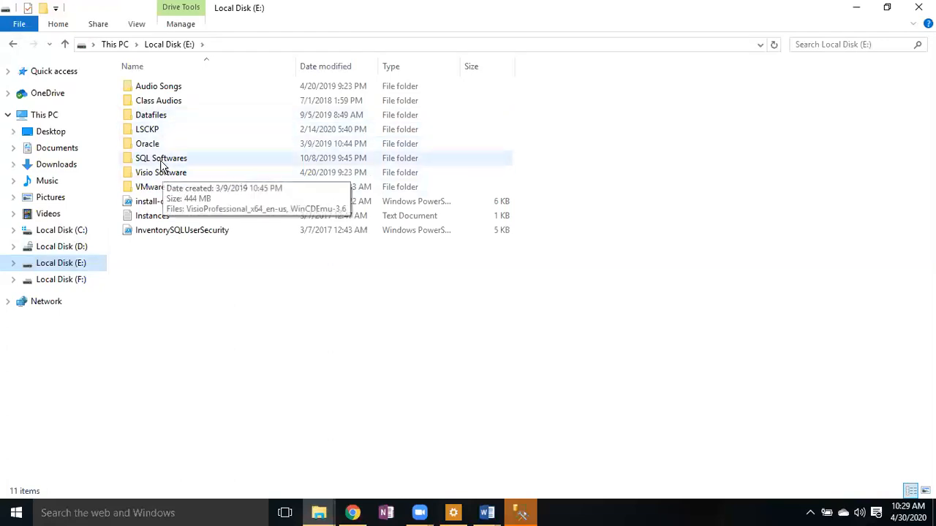
- Navigate into E:\SQL Softwares\SQL 2016\2016
left_click(160, 163)
double_click(160, 163)
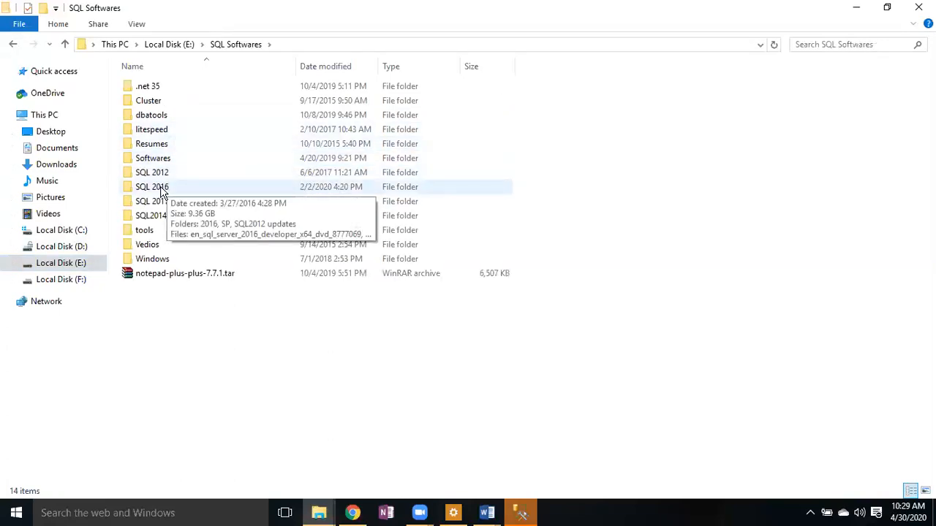
double_click(163, 191)
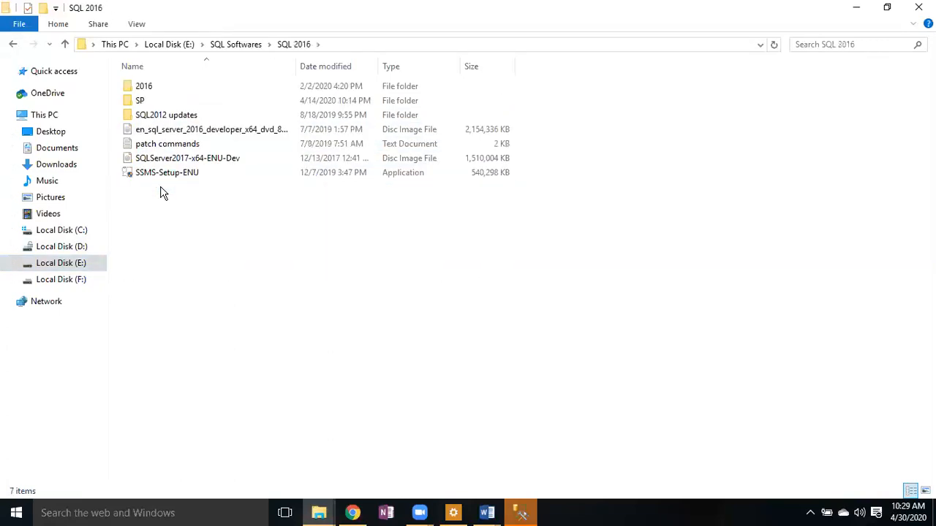
double_click(161, 89)
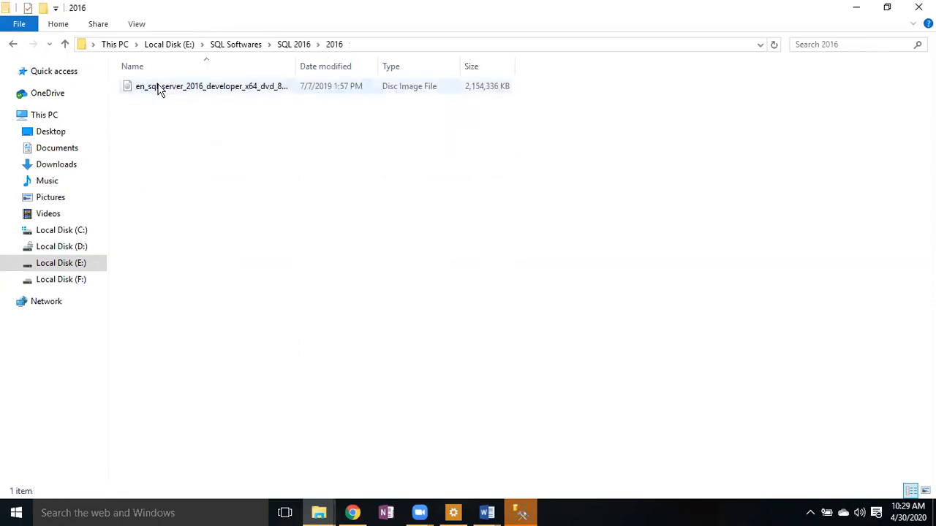
- Move between SQL 2016 and its 2016 folder, trying to mount the SQL Server 2016 disc image
left_click(14, 44)
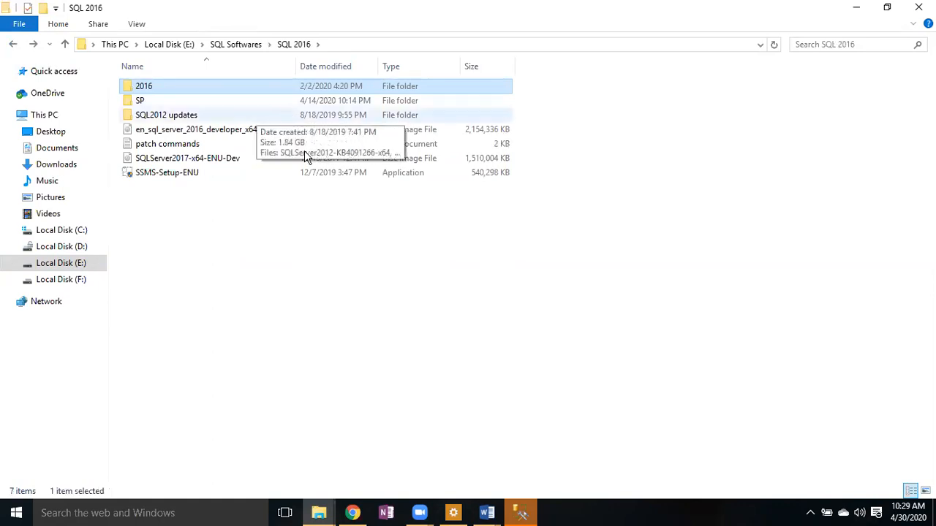
key("F2")
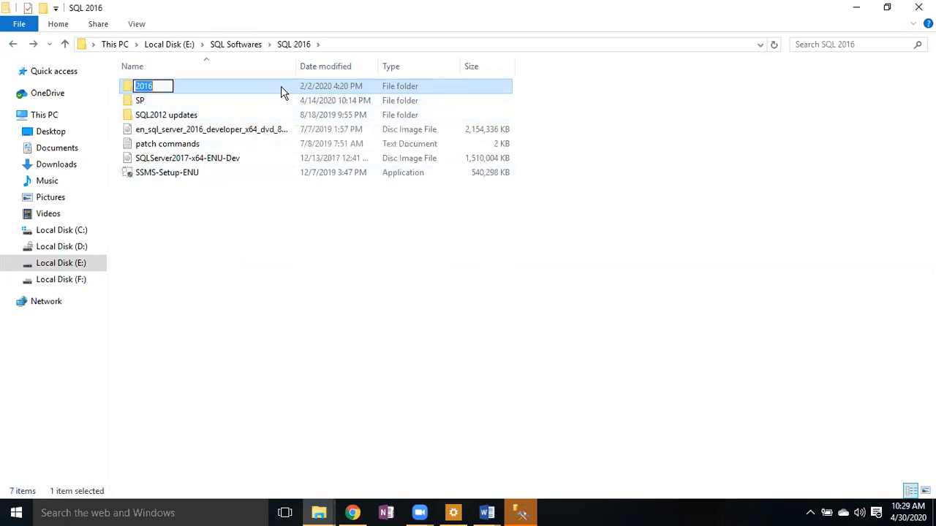
double_click(278, 86)
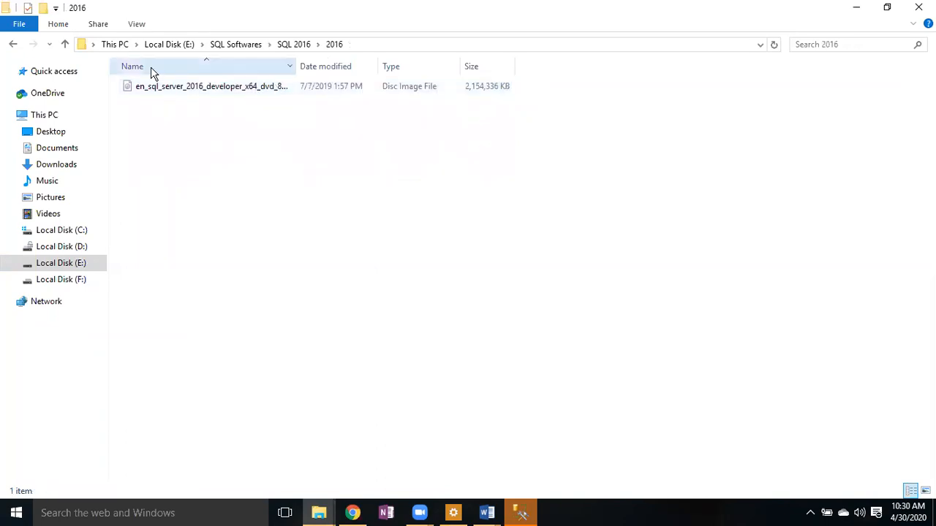
left_click(13, 45)
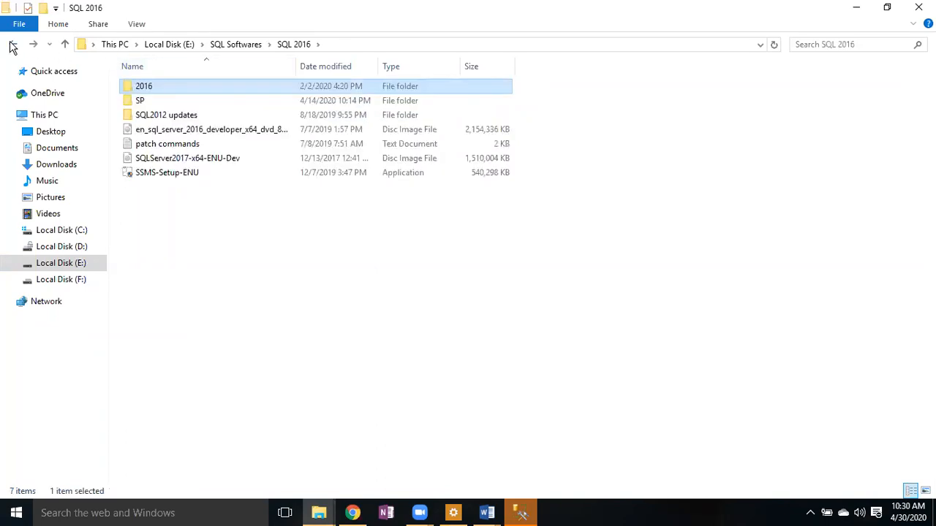
double_click(196, 85)
double_click(222, 85)
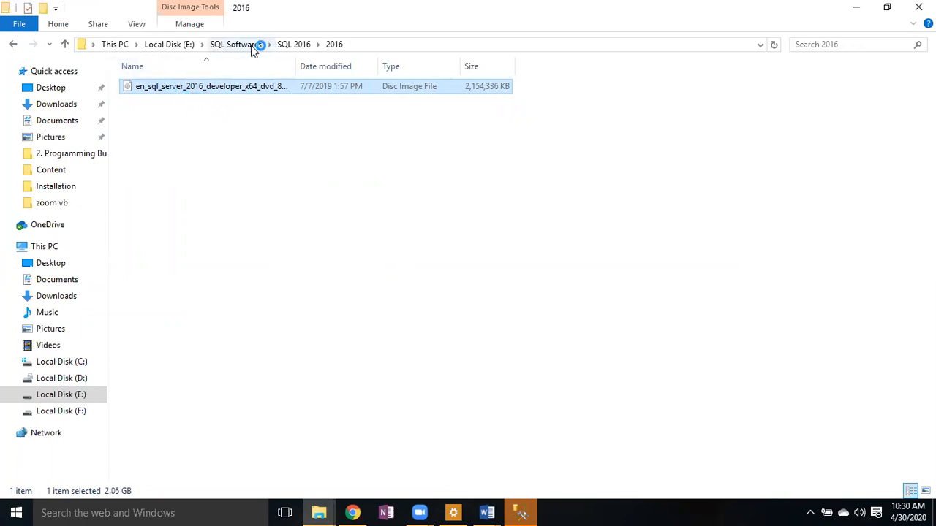
left_click(281, 46)
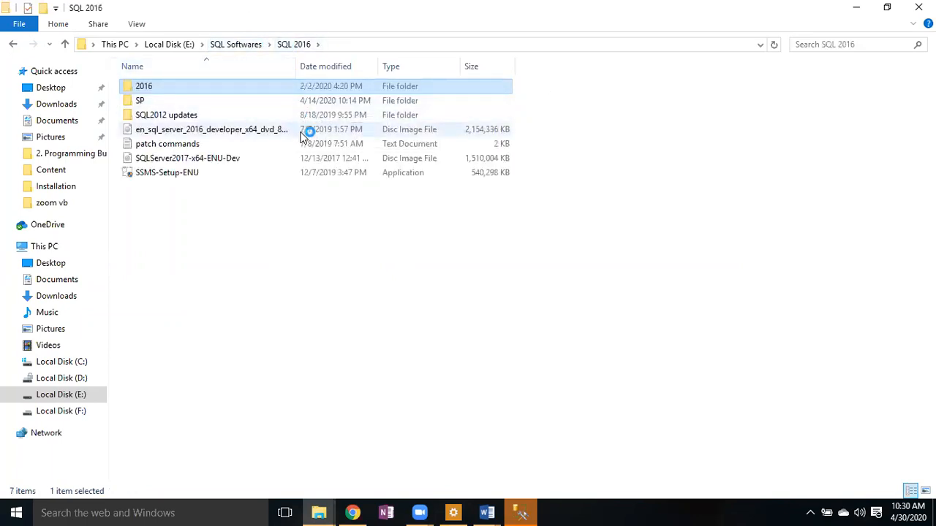
double_click(262, 87)
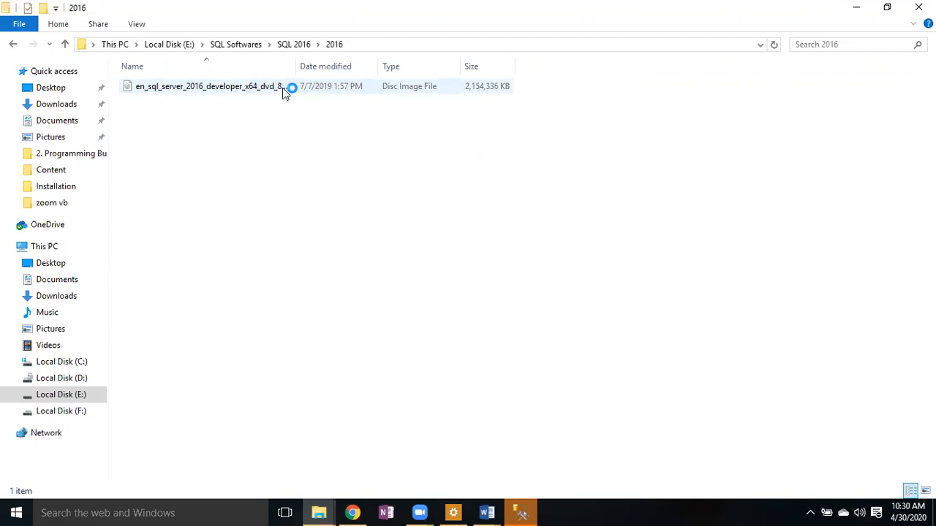
left_click(296, 45)
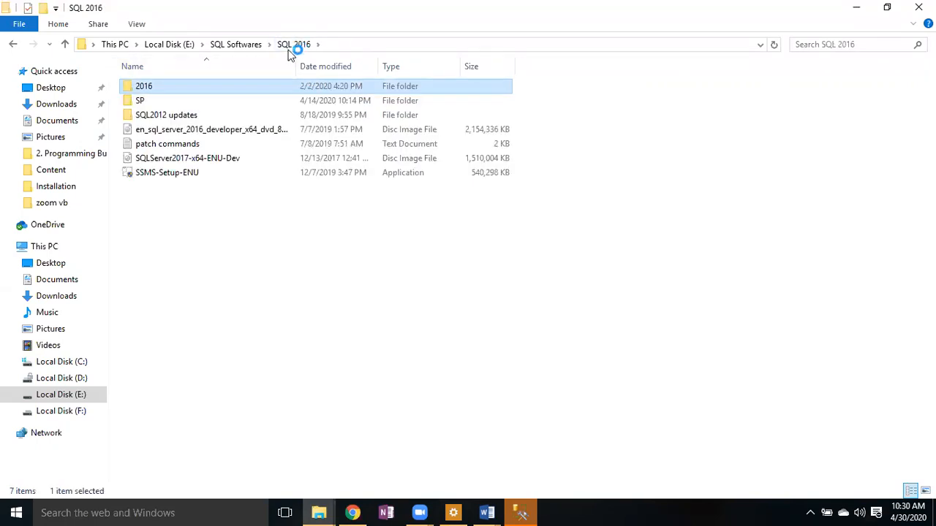
- Check the SP and SQL2012 updates folders, then reopen the 2016 folder
double_click(167, 100)
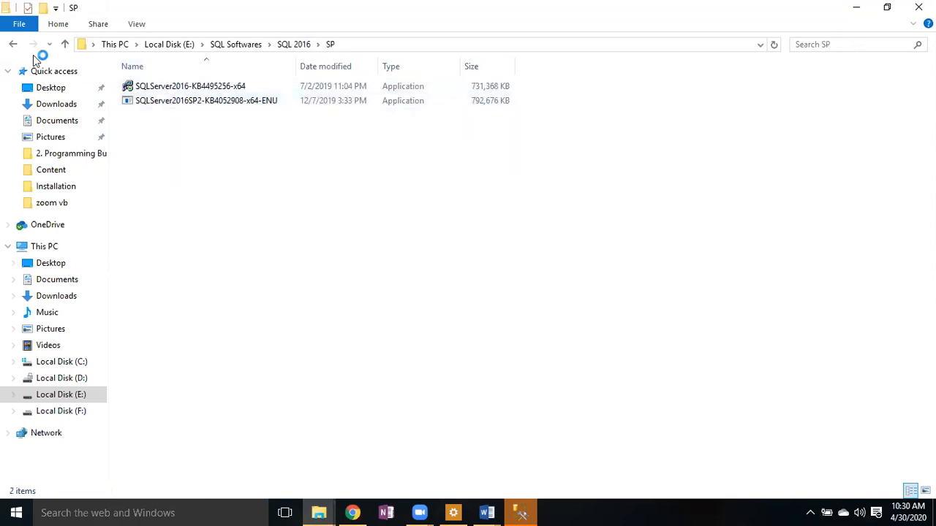
left_click(13, 44)
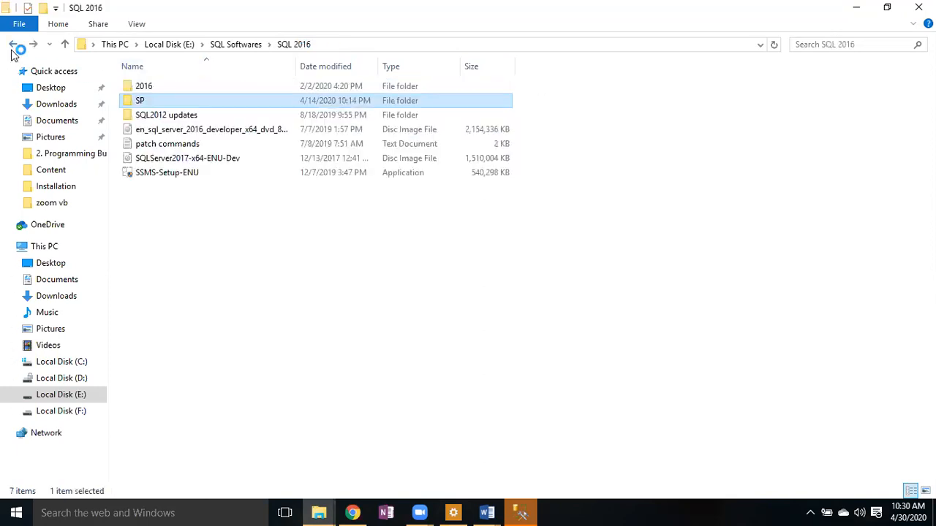
double_click(155, 115)
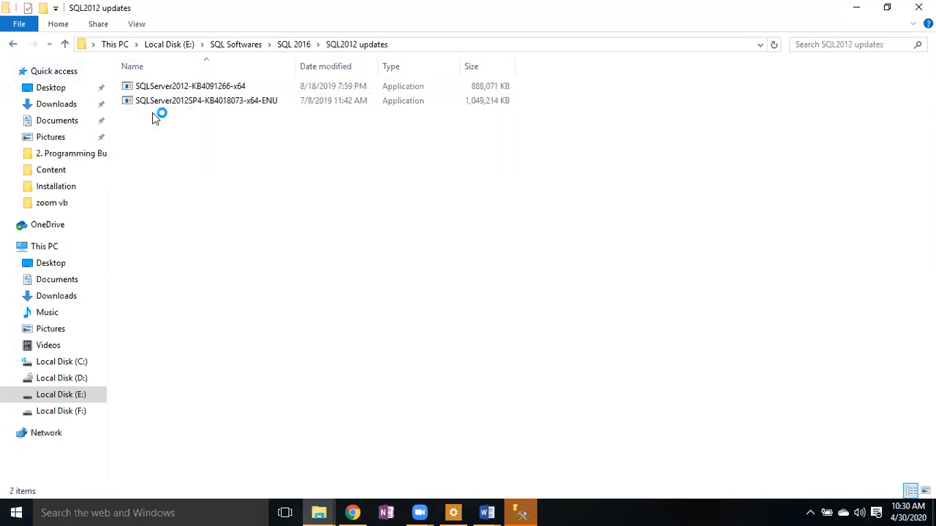
left_click(13, 45)
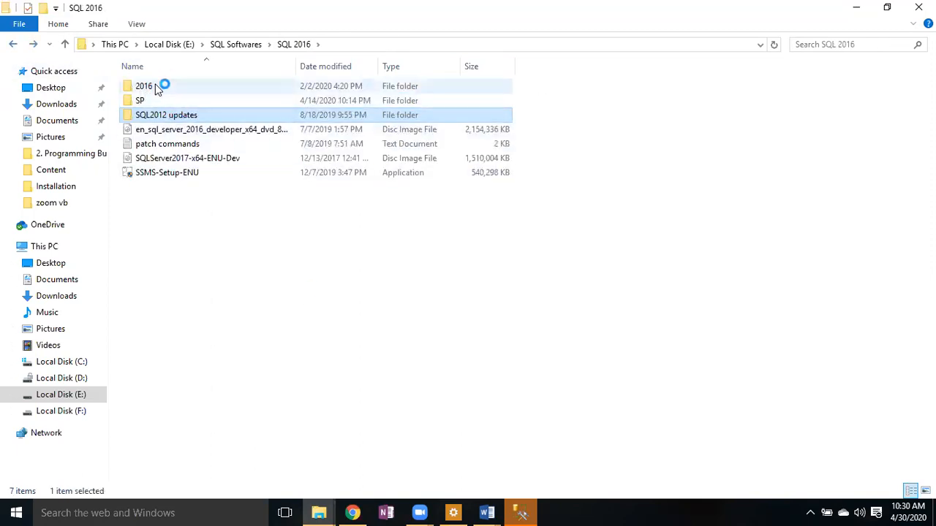
double_click(155, 85)
- Attempt to mount the disc image, dismiss the Couldn't Mount File error, and return to SQL 2016
right_click(176, 86)
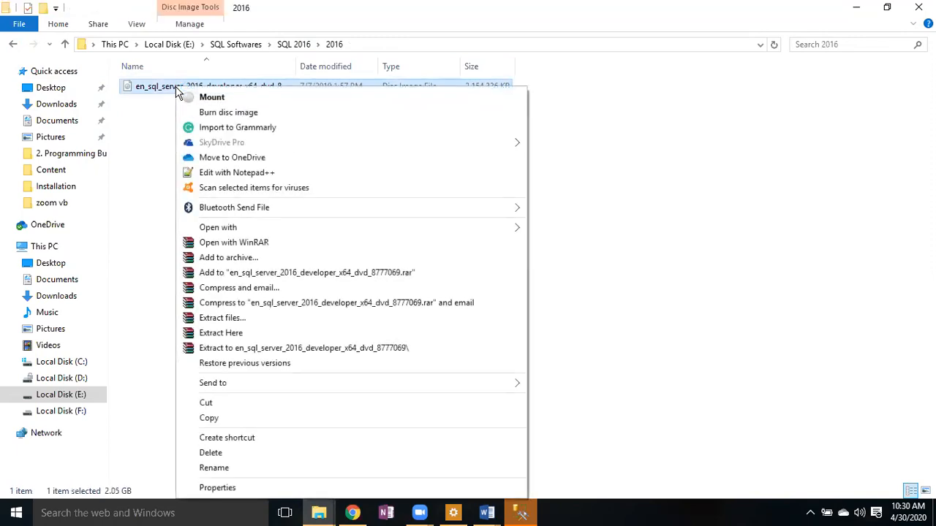
left_click(209, 99)
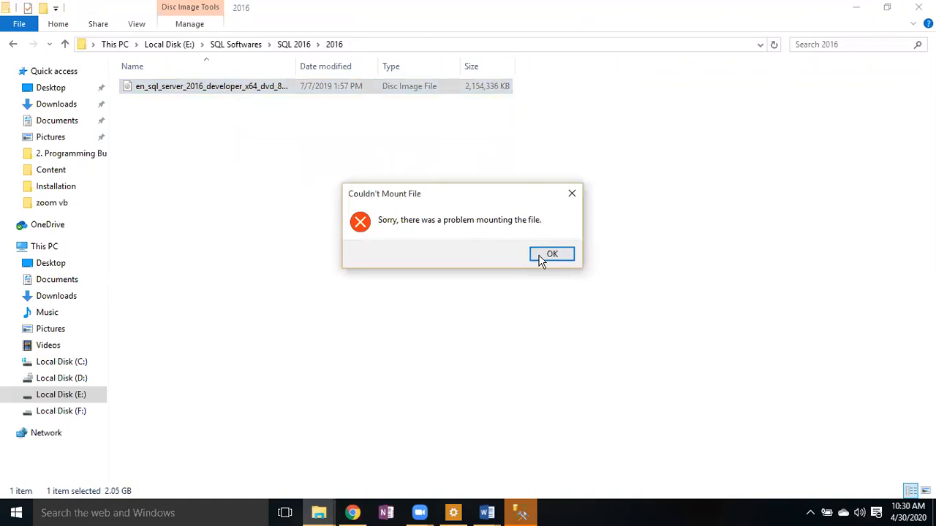
left_click(541, 257)
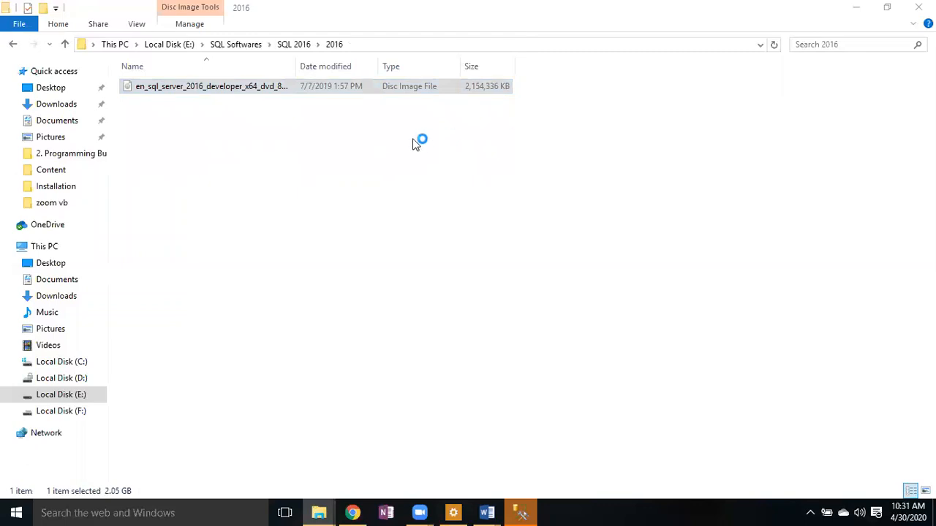
left_click(298, 46)
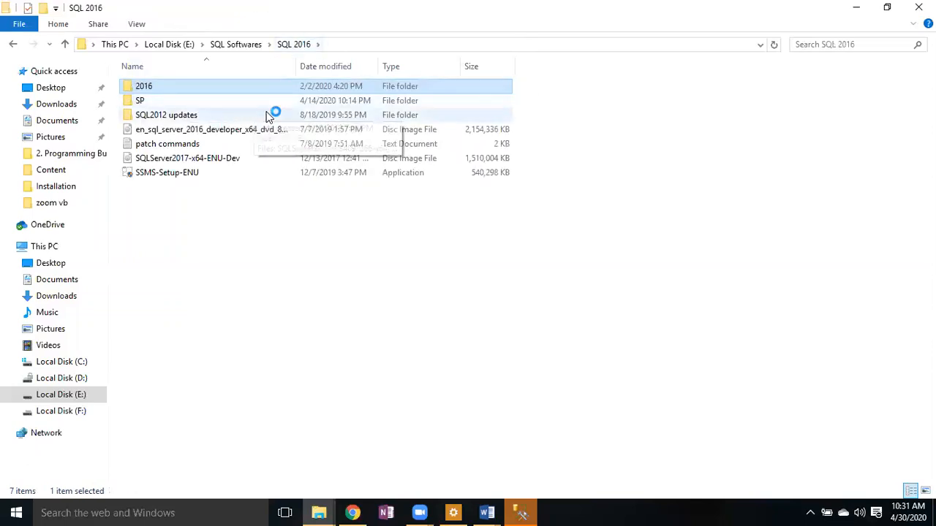
- Start extracting the en_sql_server_2016 ISO into SQL 2016 with WinRAR and dismiss the mount error
right_click(297, 133)
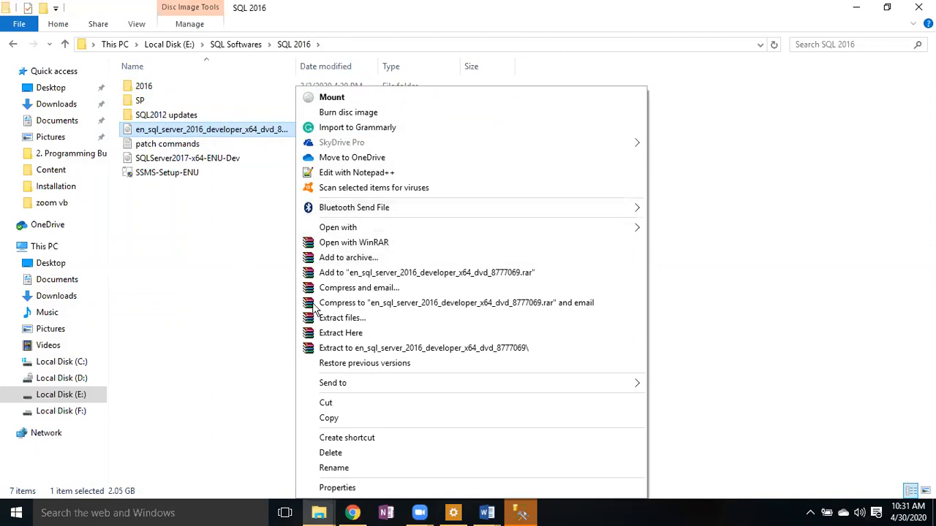
left_click(358, 335)
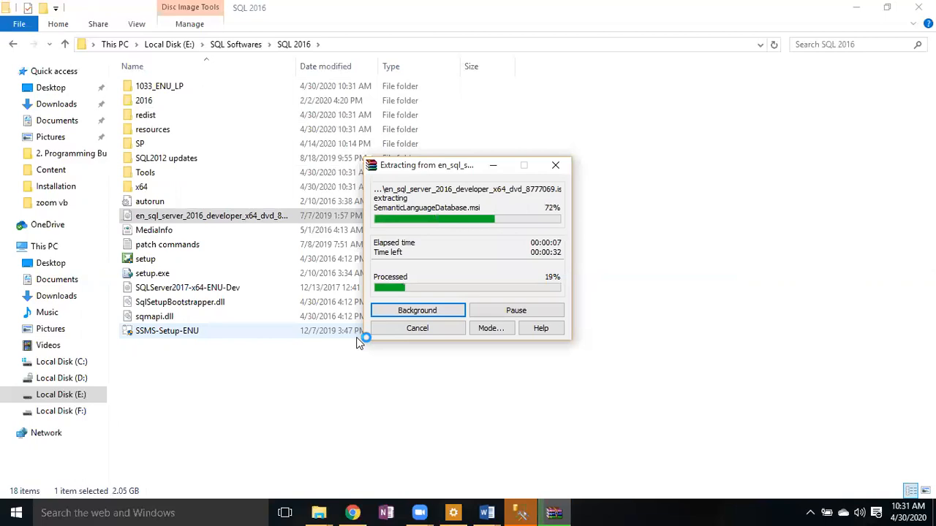
left_click(534, 516)
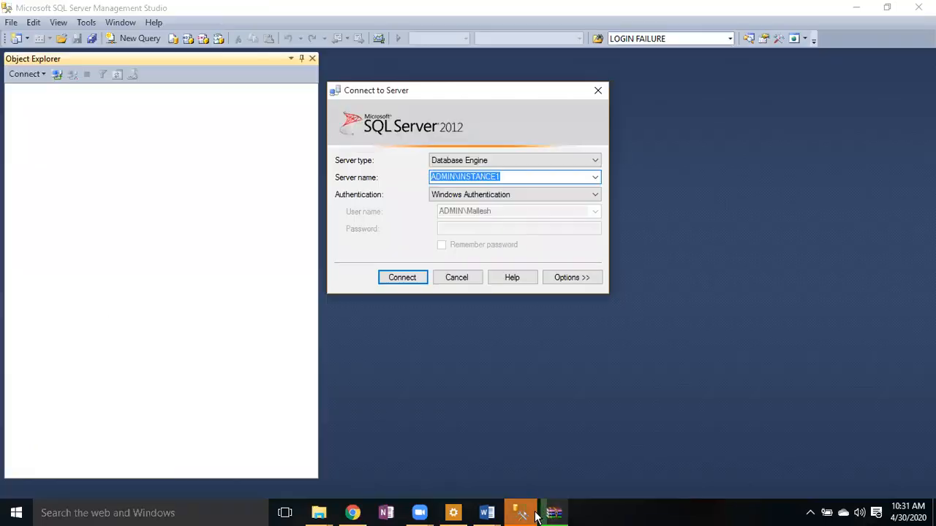
left_click(401, 279)
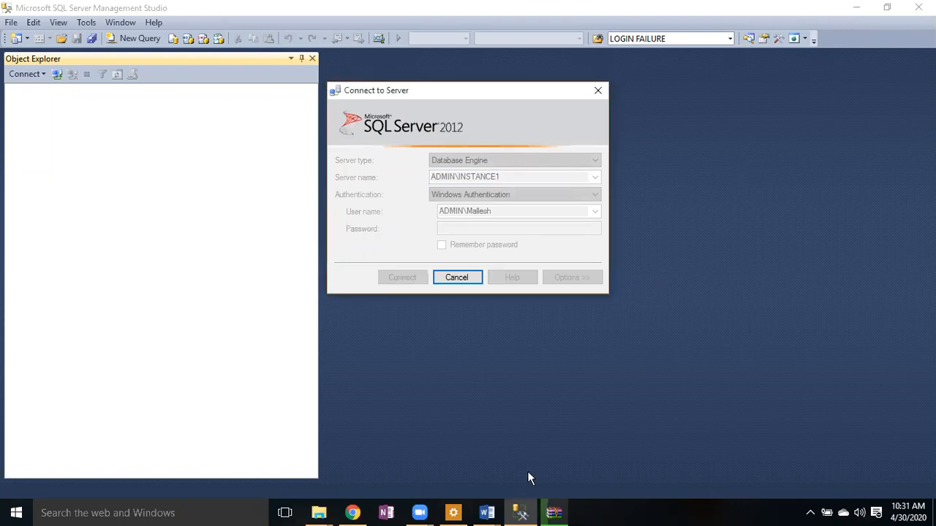
left_click(524, 512)
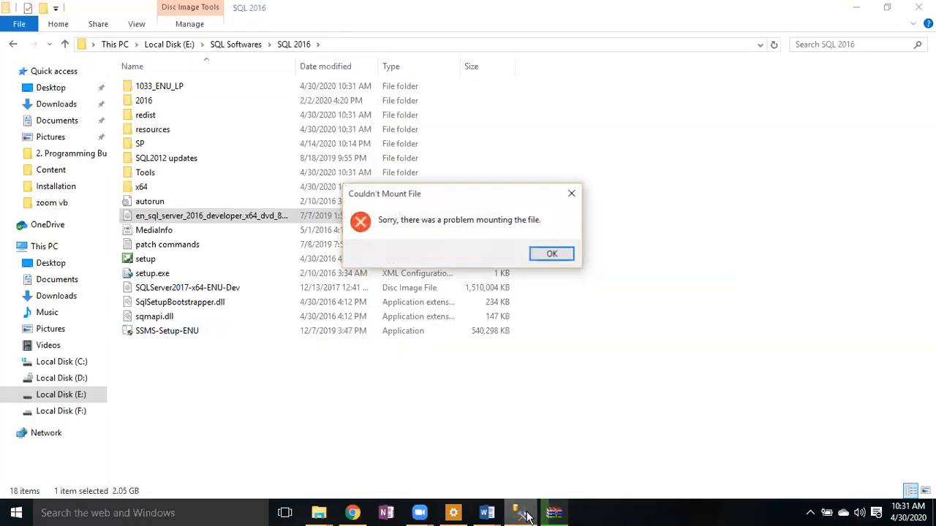
left_click(552, 256)
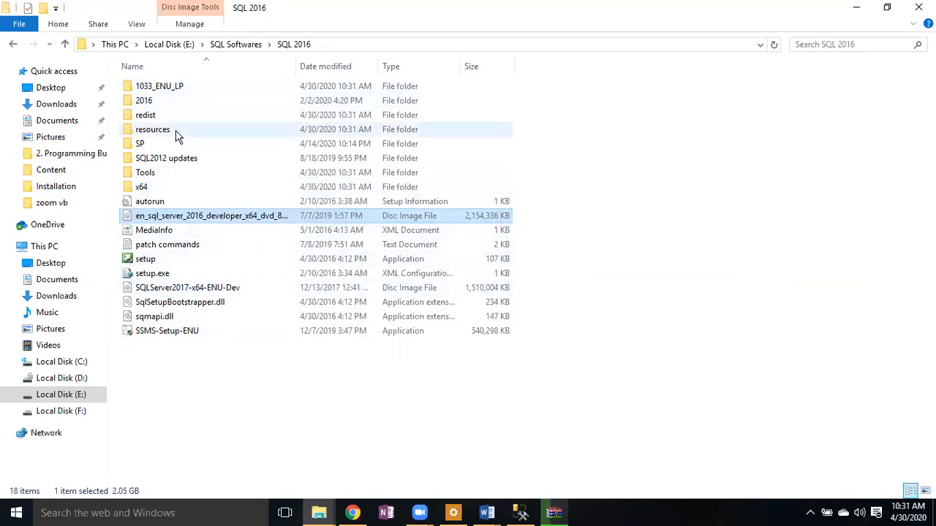
- Reopen the 2016 folder, inspect the disc image's options, and go back to SQL 2016
double_click(146, 100)
left_click(181, 94)
right_click(181, 93)
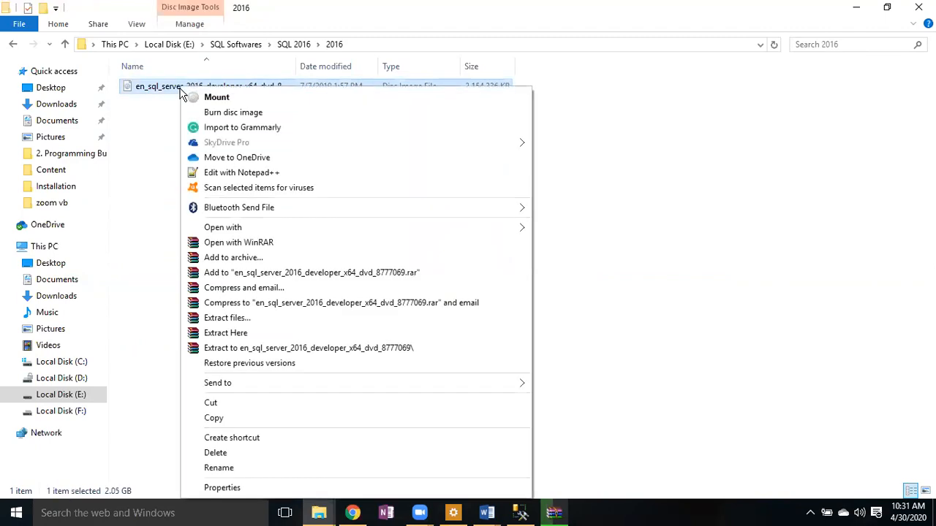
left_click(15, 45)
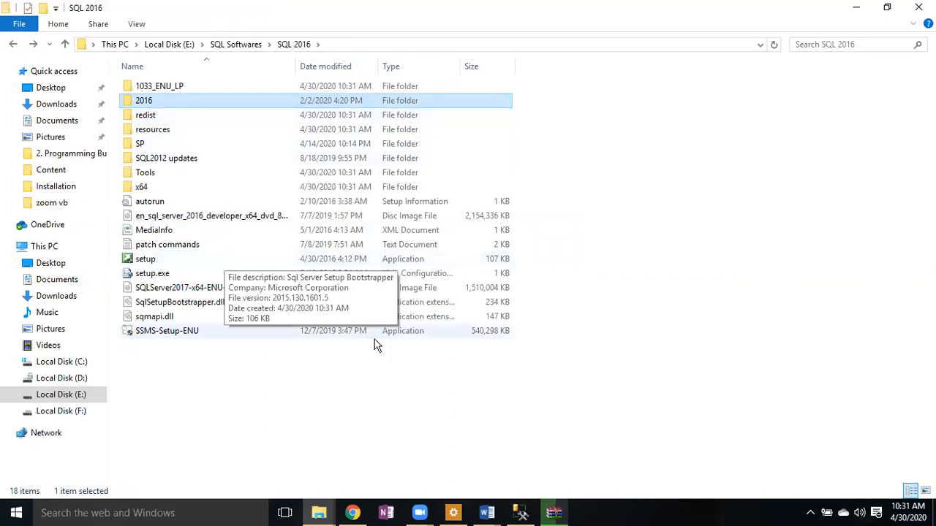
- Retry the failed write, then cancel the extraction and close WinRAR's diagnostic messages
left_click(540, 303)
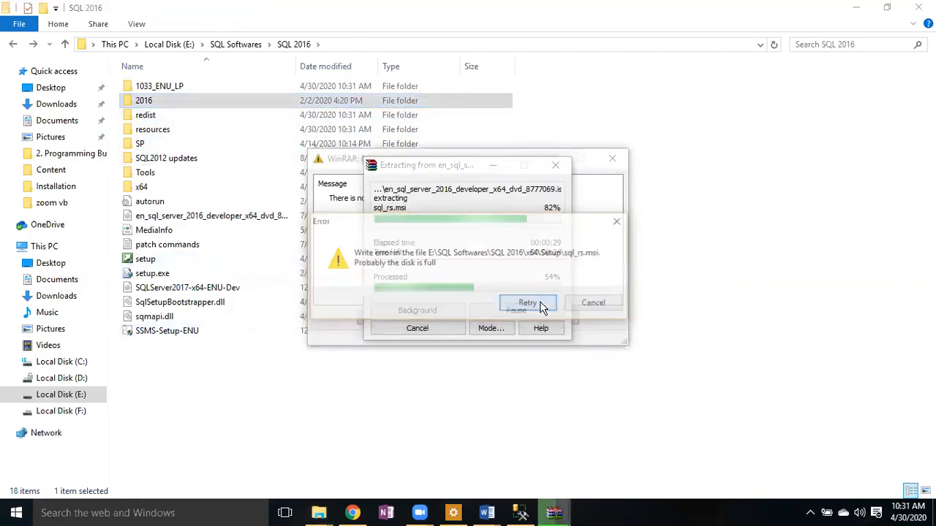
left_click(540, 302)
left_click(540, 303)
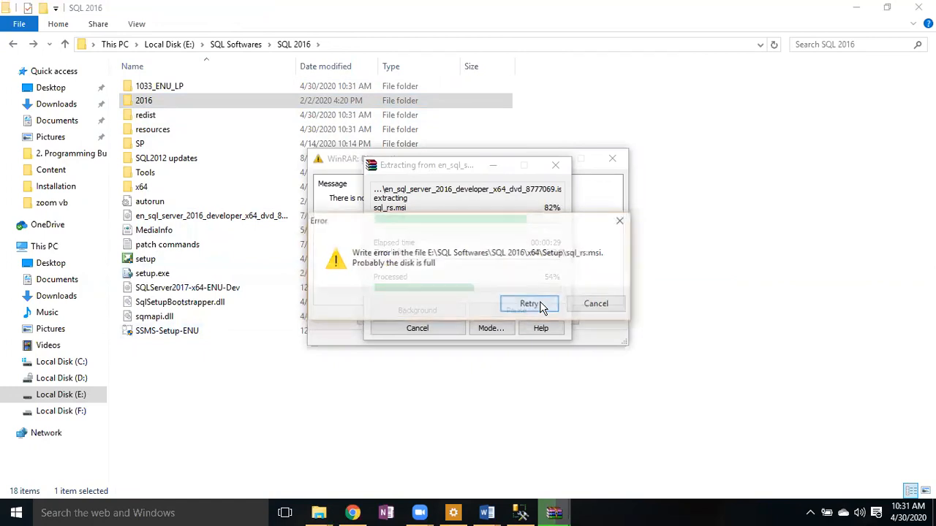
left_click(541, 304)
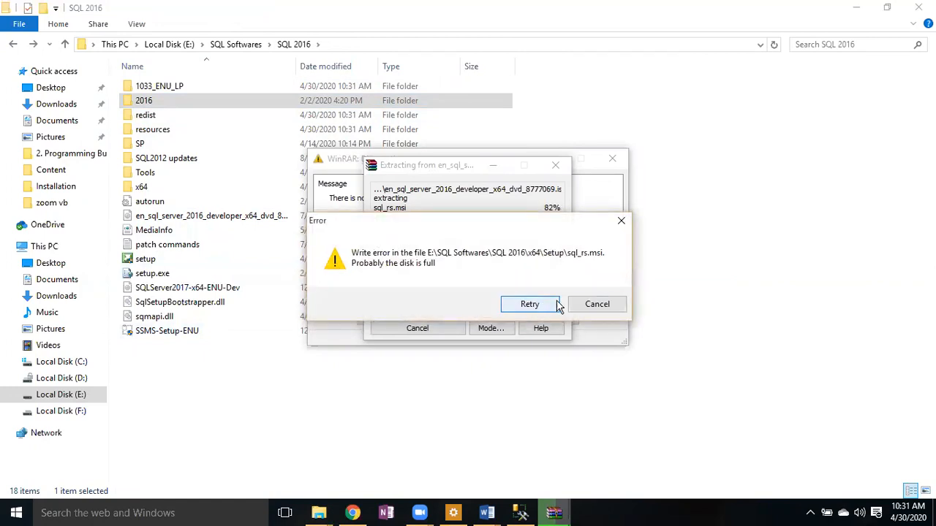
left_click(598, 308)
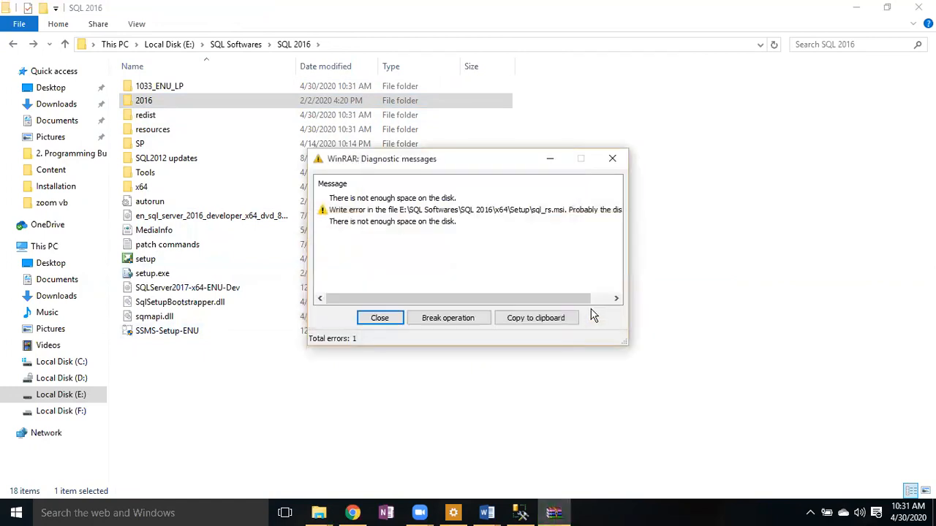
left_click(613, 157)
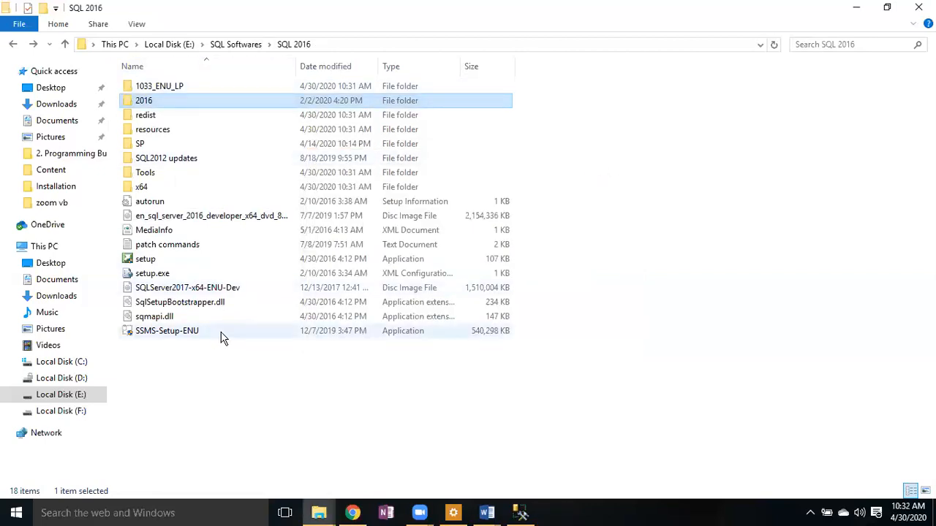
- Select the SQL Server 2016 disc image and go up to SQL Softwares
left_click(224, 375)
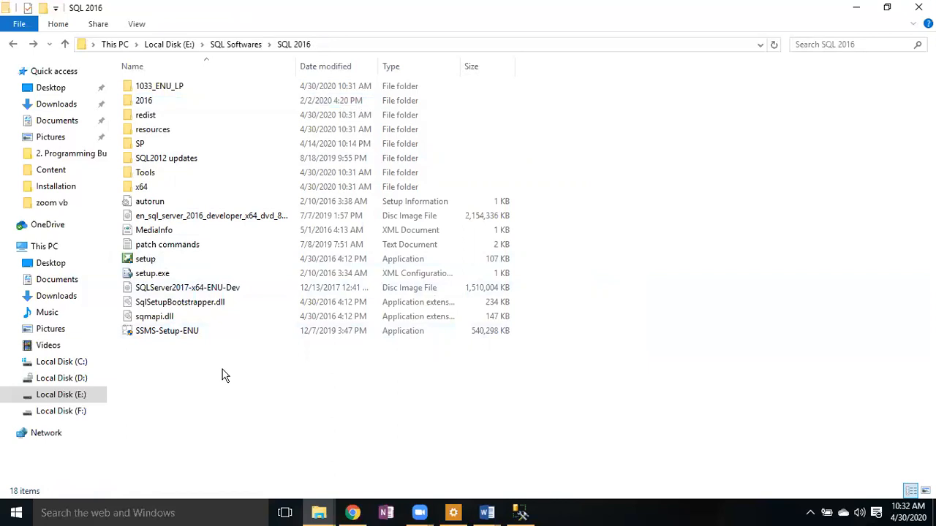
left_click(182, 219)
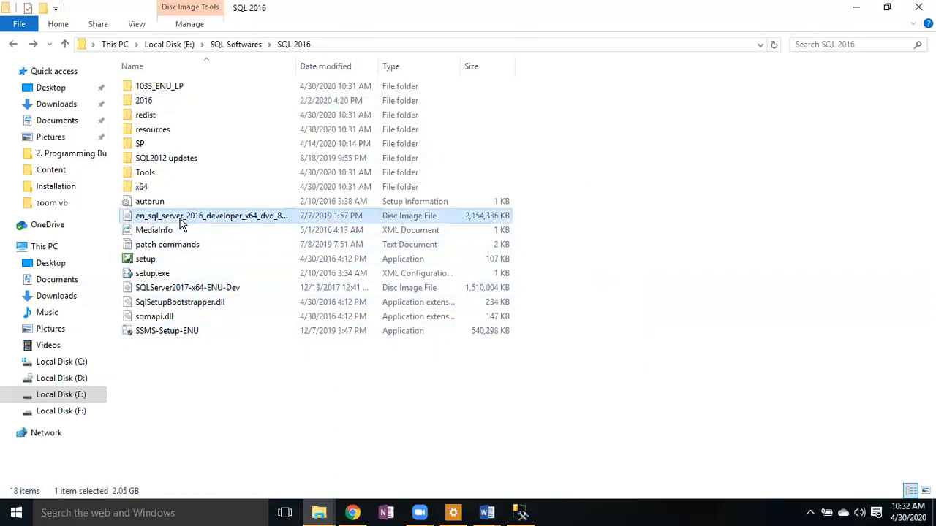
left_click(236, 46)
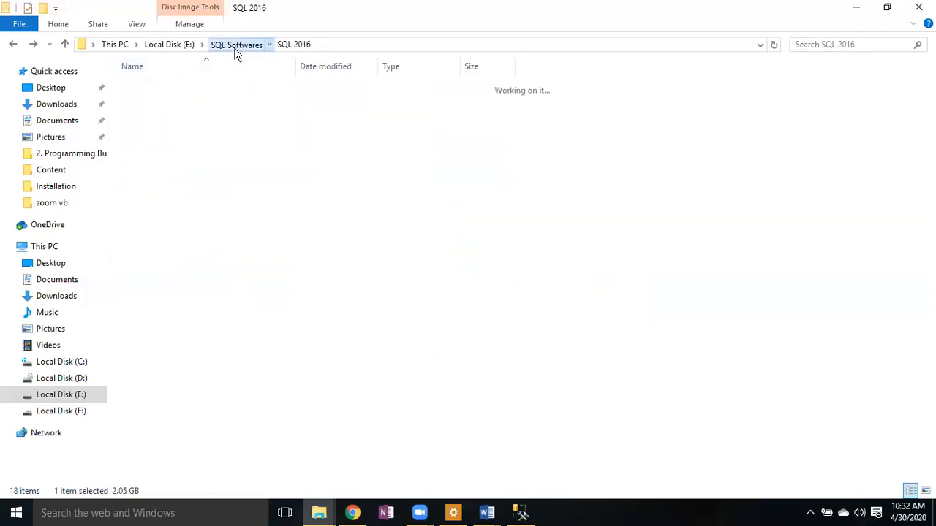
- Create a softsql2016 folder in SQL Softwares; pasting the ISO there fails for lack of space
right_click(200, 318)
mouse_move(270, 463)
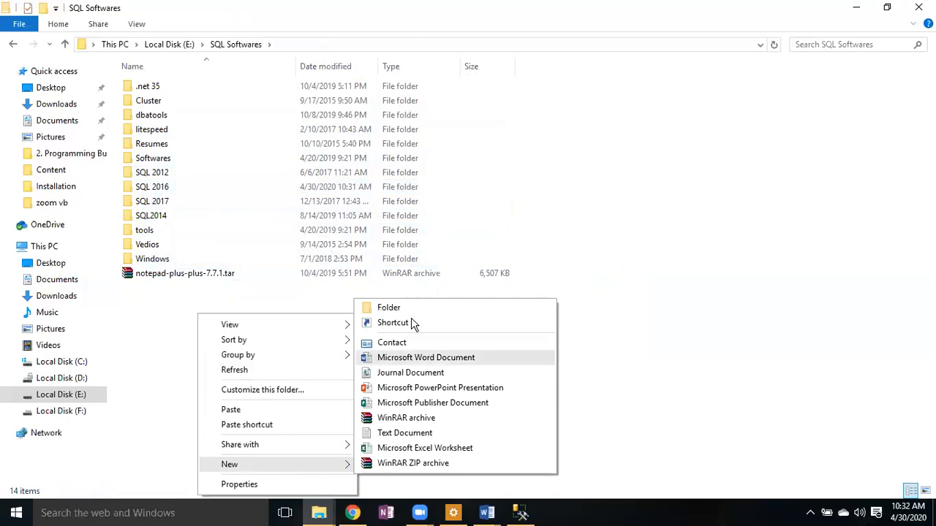
left_click(395, 309)
type("so")
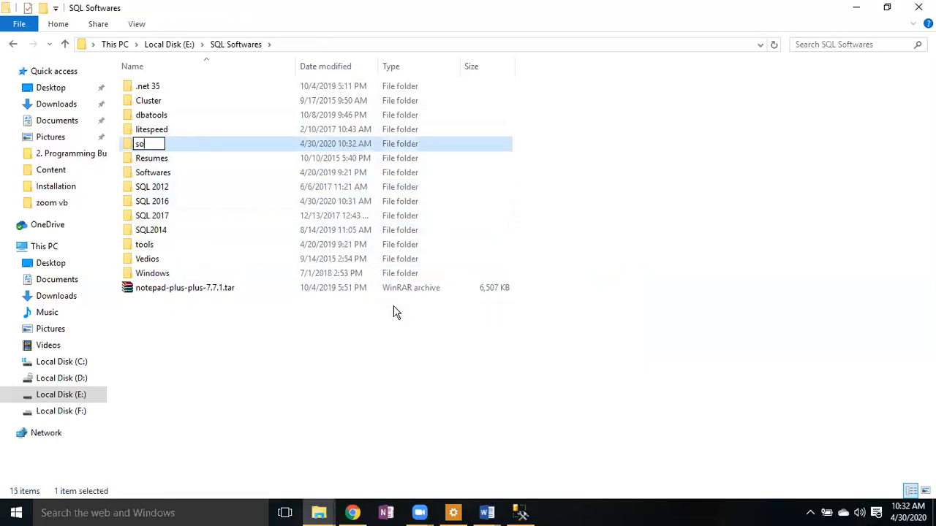
type("ftsql2016")
key("Return")
key("Return")
right_click(375, 202)
left_click(416, 297)
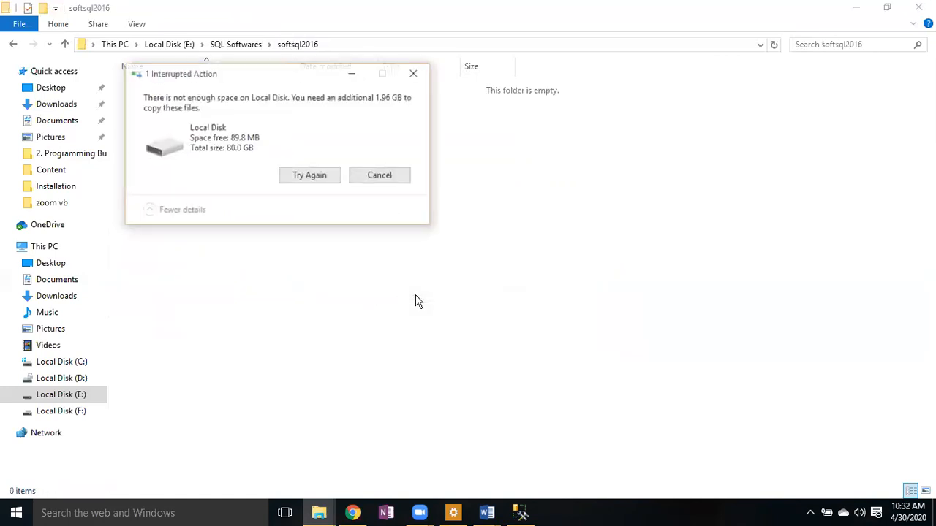
left_click(378, 175)
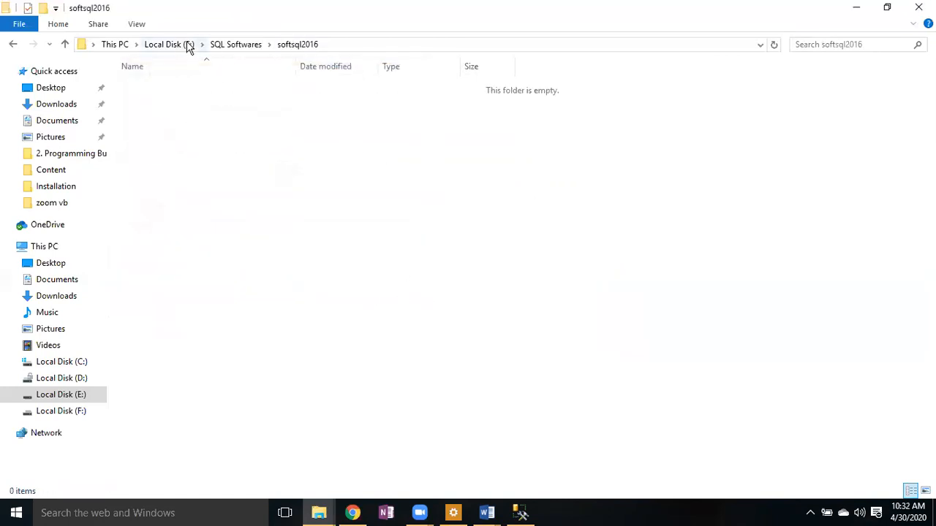
- Browse back through This PC to E:\SQL Softwares and select the SQL Server 2016 developer ISO
left_click(175, 46)
left_click(117, 45)
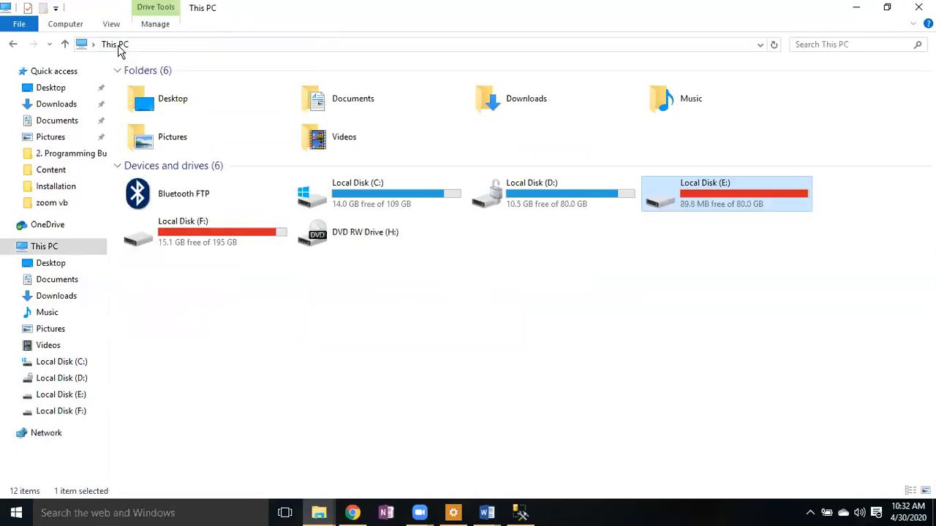
double_click(741, 203)
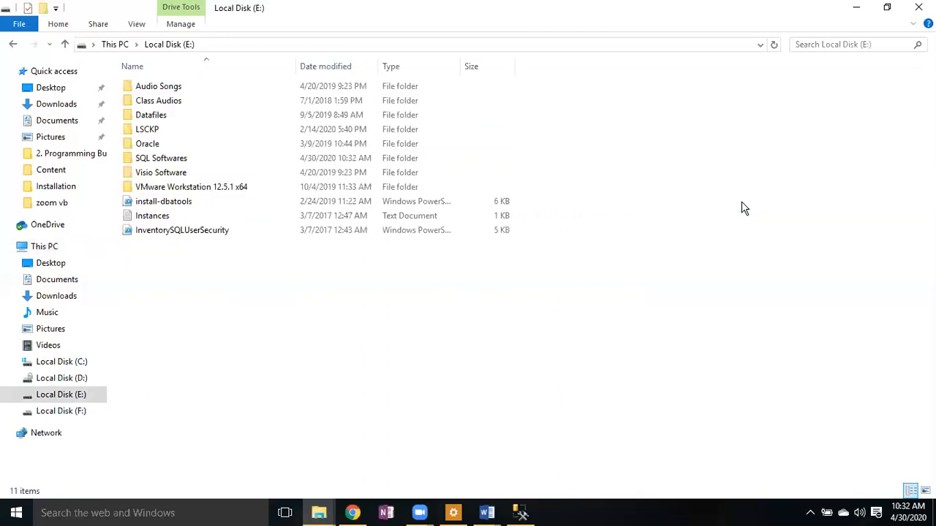
double_click(166, 159)
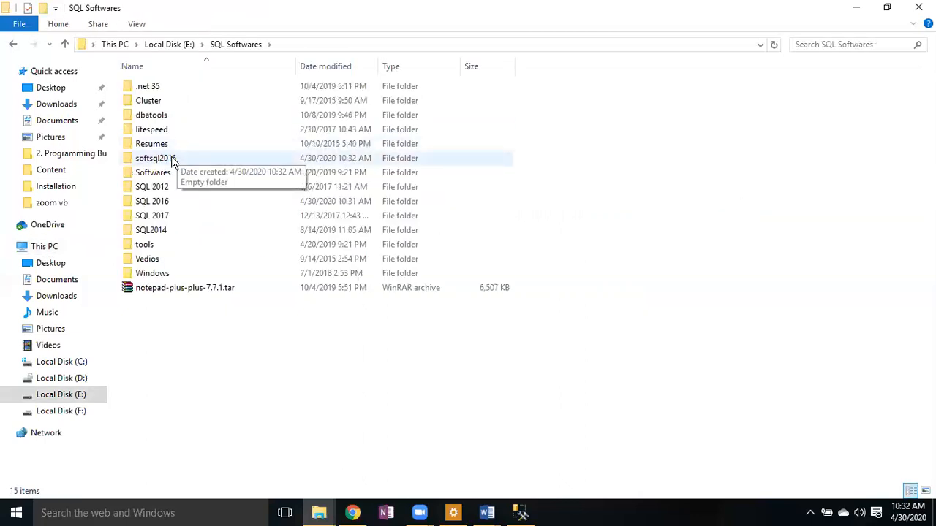
double_click(170, 161)
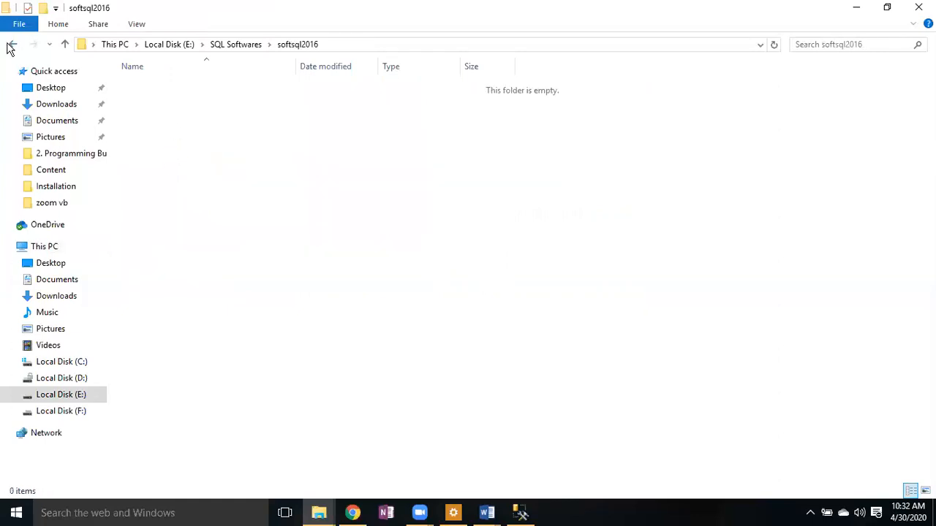
left_click(12, 44)
double_click(166, 202)
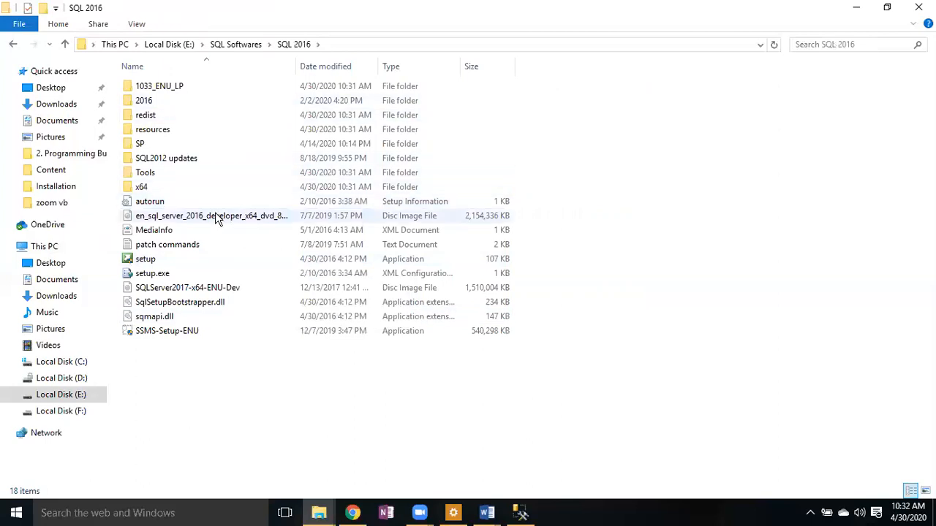
left_click(215, 214)
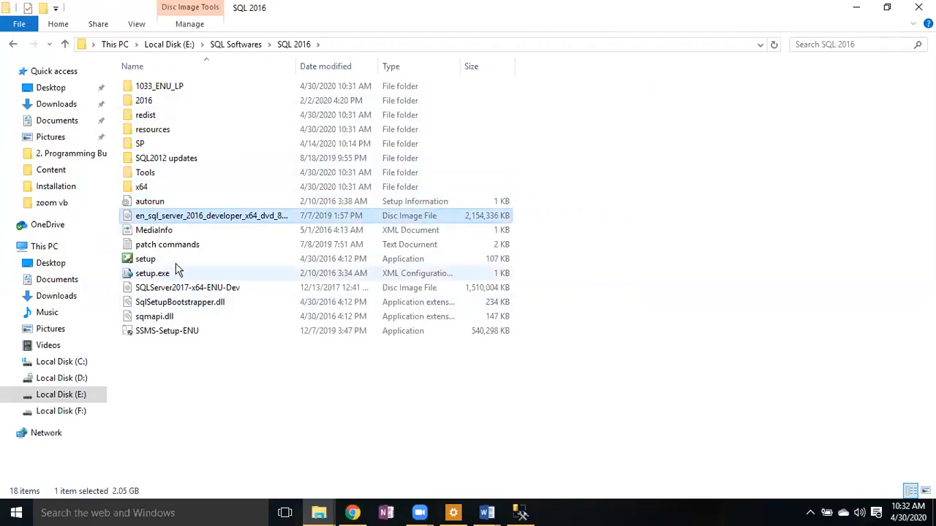
- Check free space on drives D: and F: and open Local Disk (C:)
left_click(63, 378)
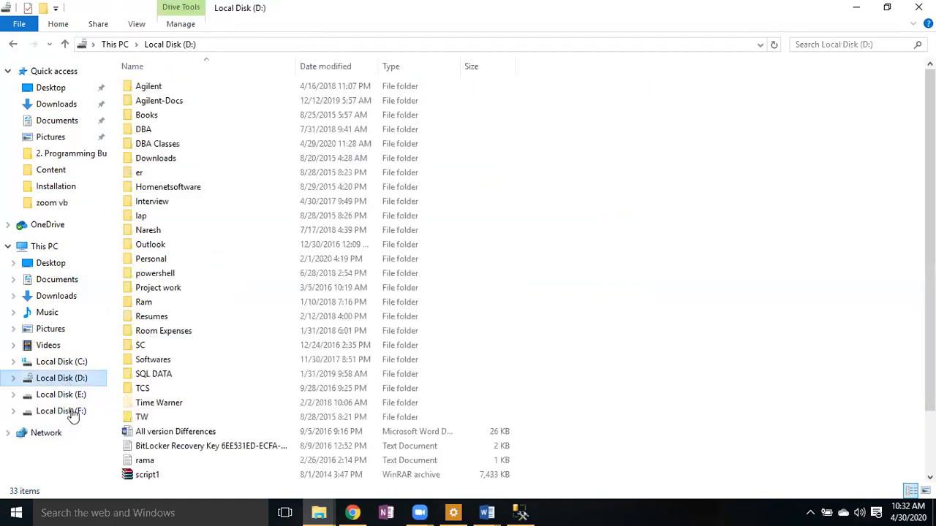
left_click(71, 410)
left_click(118, 44)
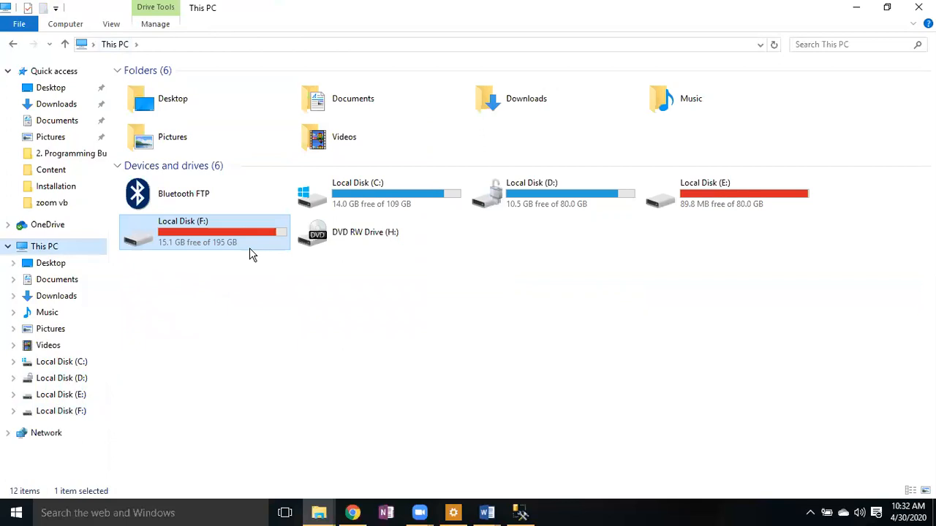
double_click(395, 202)
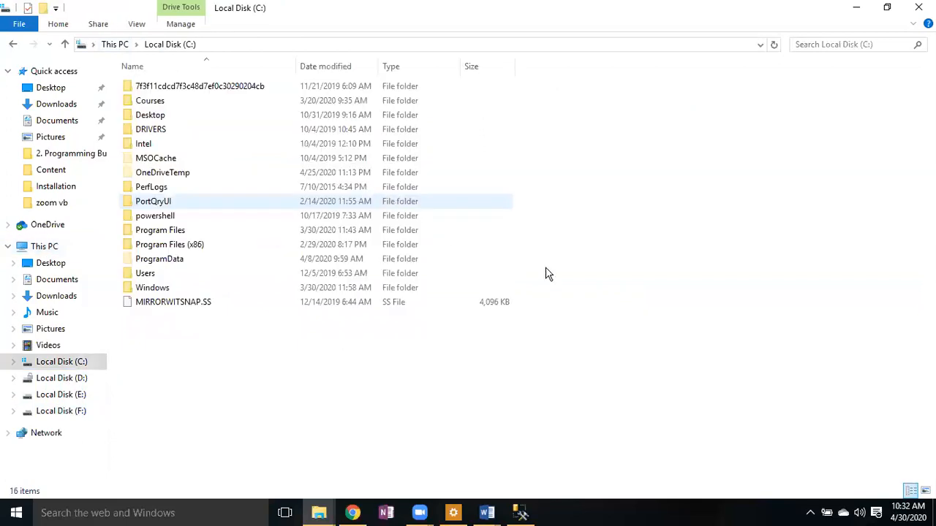
- Create a new folder on C: named 'sql 20166'
right_click(353, 384)
mouse_move(422, 350)
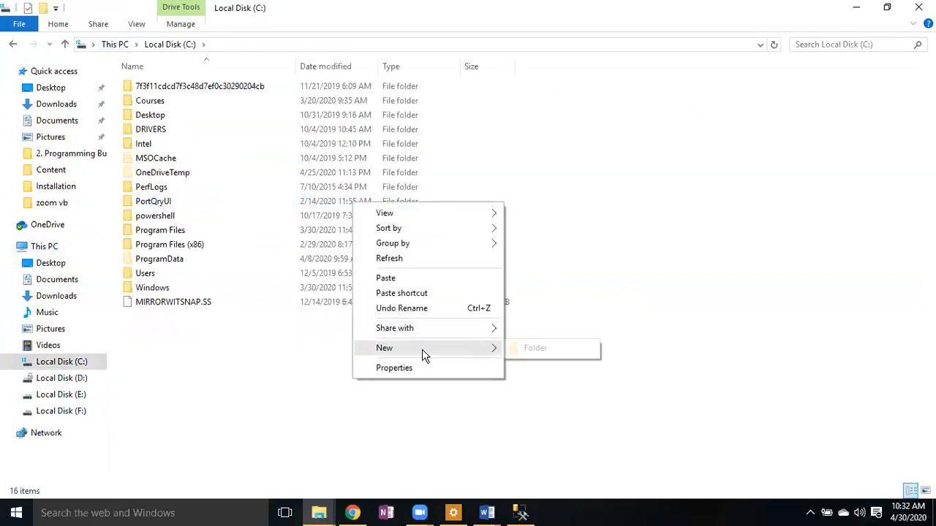
left_click(547, 351)
type("sql")
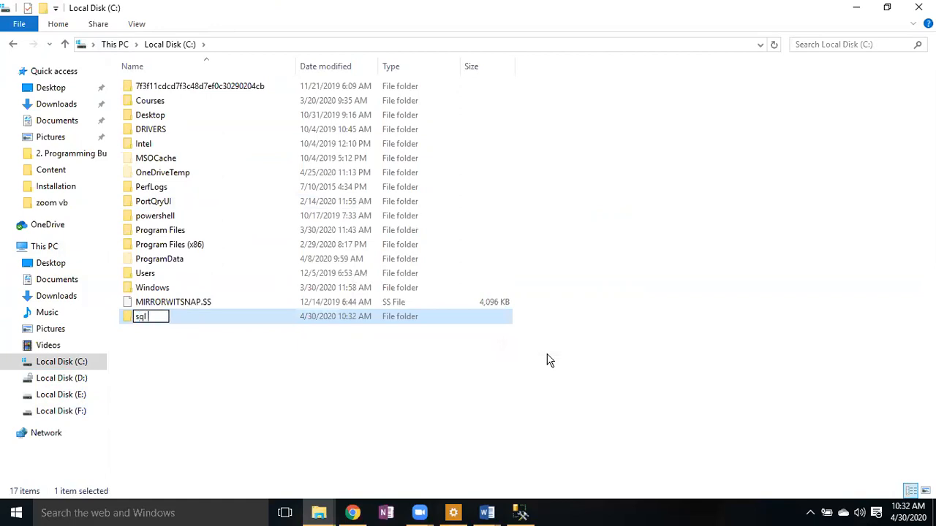
type(" 20166")
key("Return")
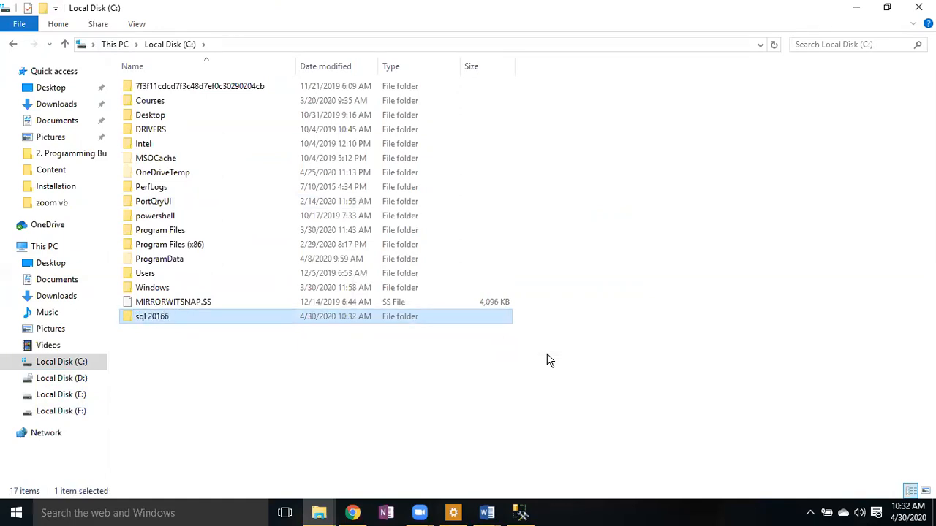
- Open sql 20166 and paste the SQL Server 2016 developer ISO into it
double_click(411, 320)
right_click(341, 178)
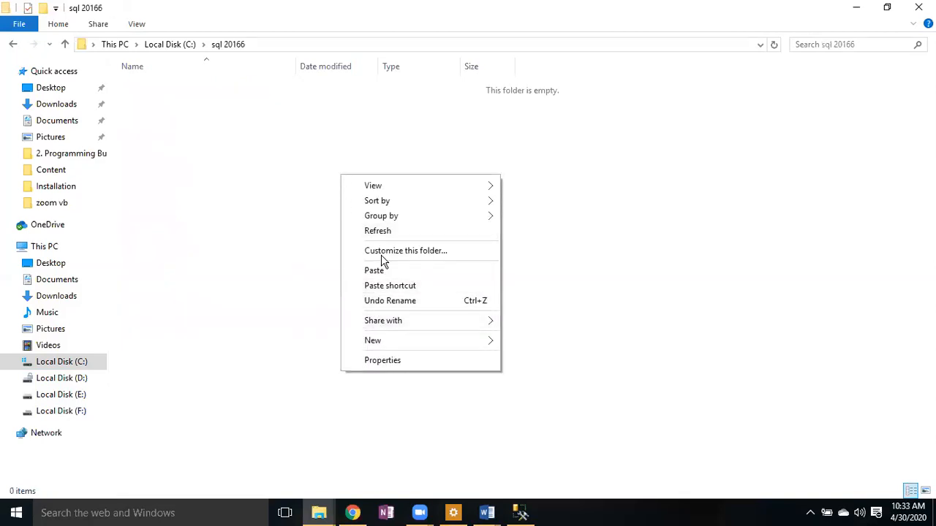
left_click(378, 275)
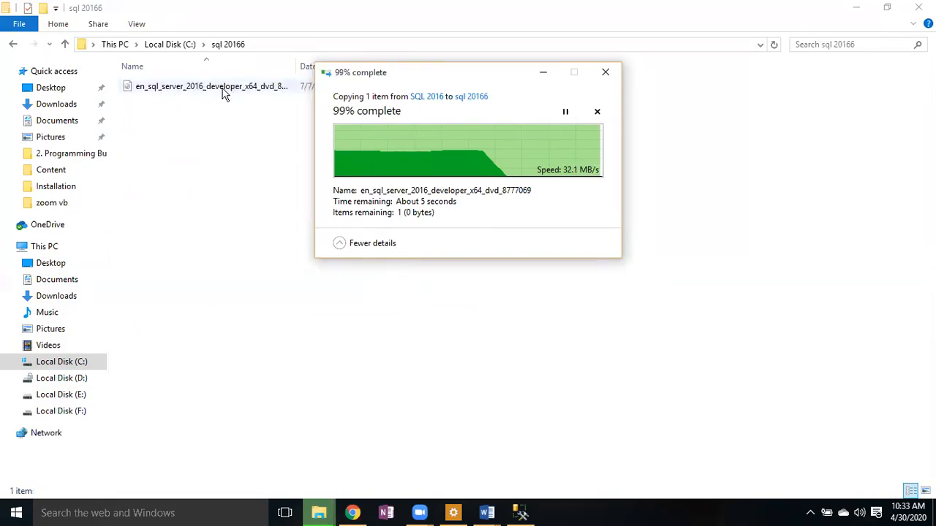
- Try mounting the ISO as a virtual drive and dismiss the couldn't-mount error
right_click(218, 87)
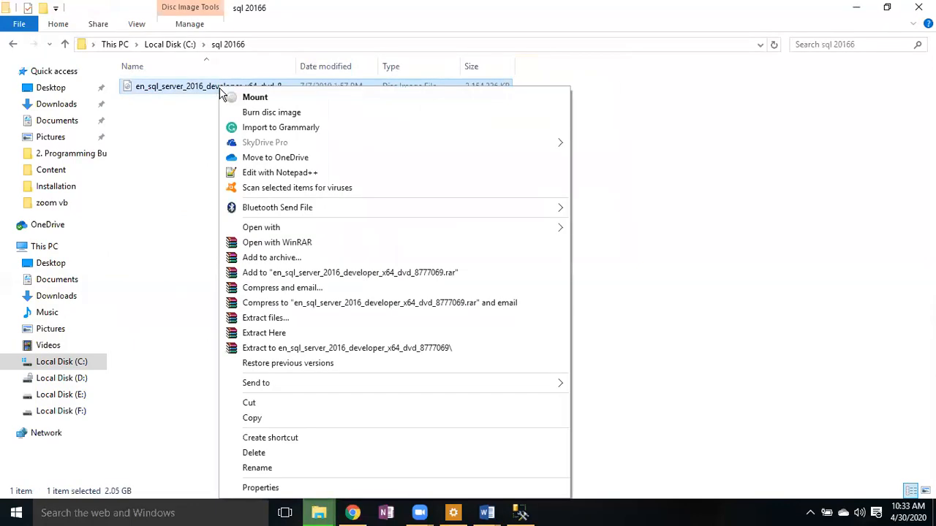
left_click(256, 98)
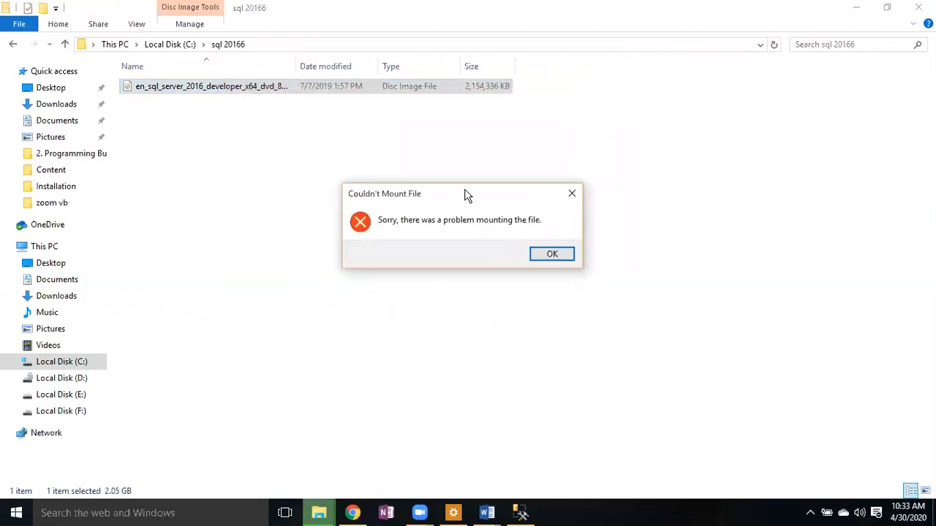
left_click(558, 254)
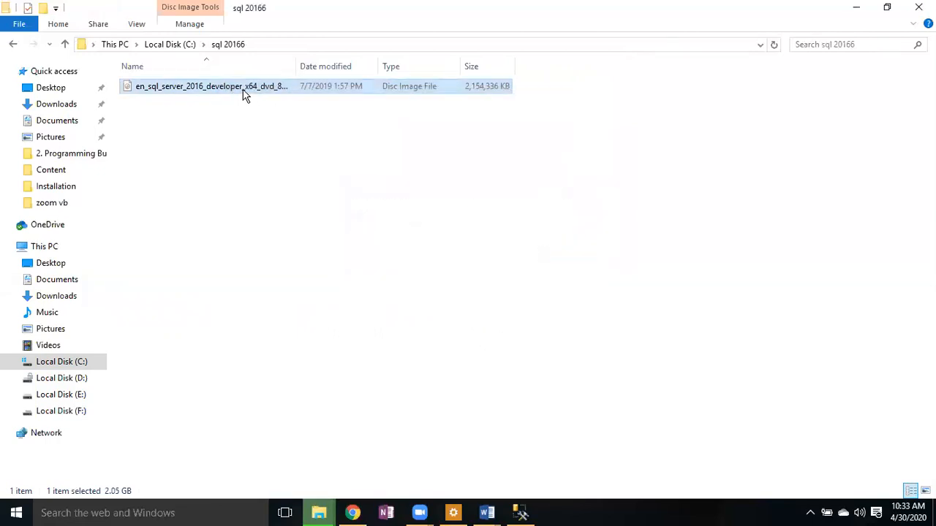
- Extract the ISO into sql 20166 with WinRAR's Extract Here, then switch to Management Studio
right_click(245, 94)
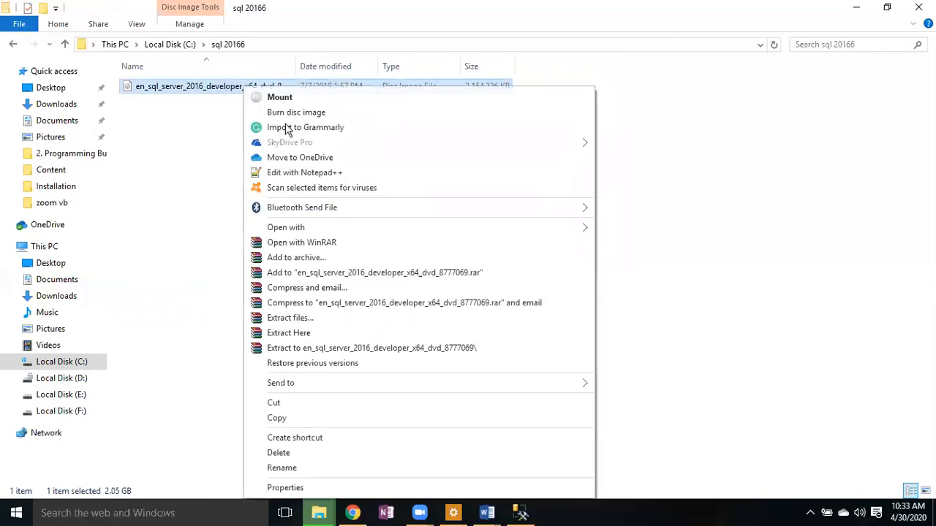
left_click(311, 334)
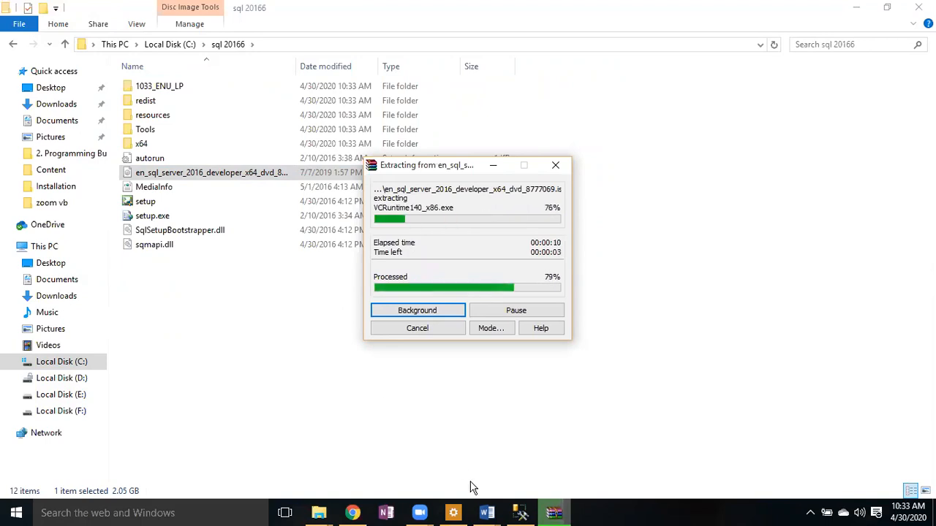
left_click(520, 512)
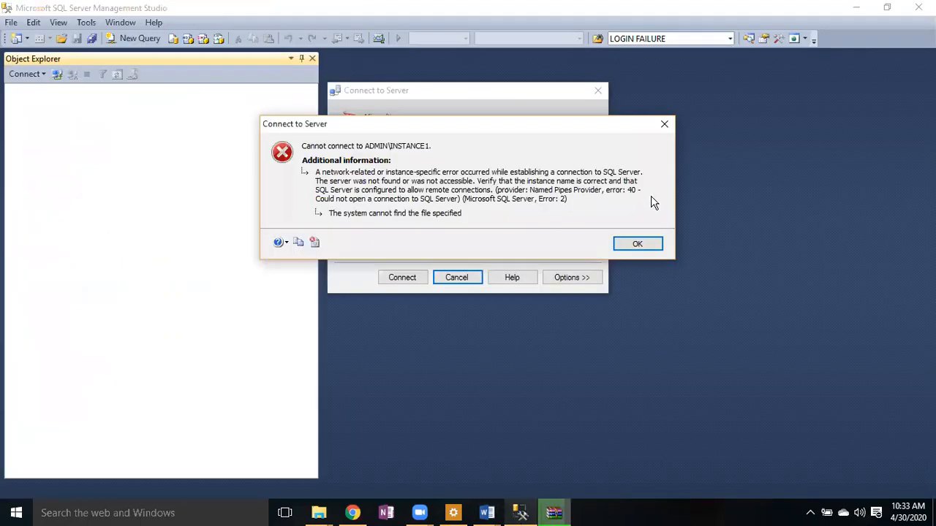
- Dismiss Management Studio's cannot-connect error and Connect to Server prompt, checking the extraction progress
left_click(638, 245)
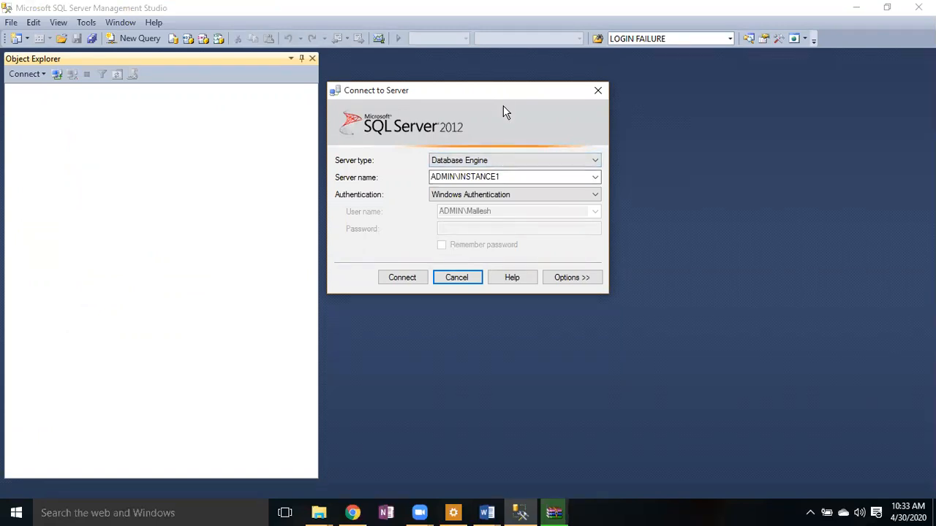
left_click(455, 278)
left_click(856, 9)
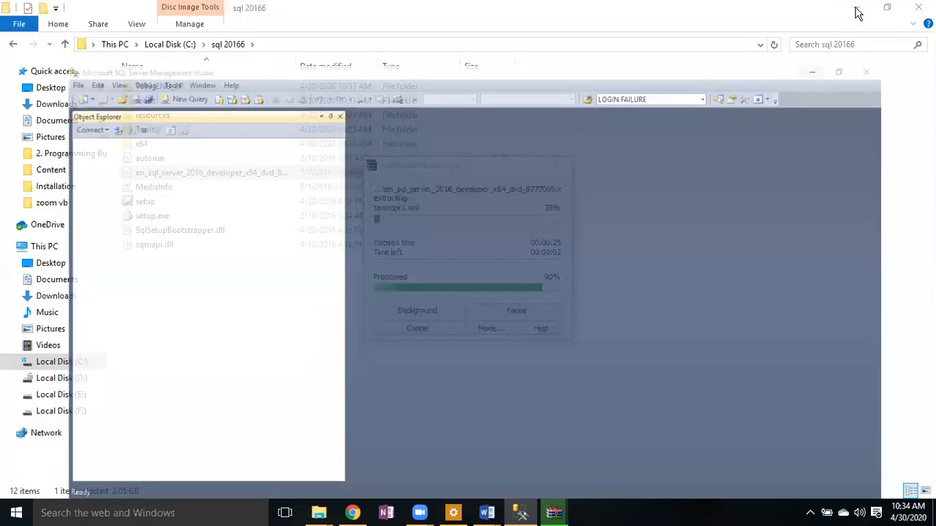
left_click(520, 514)
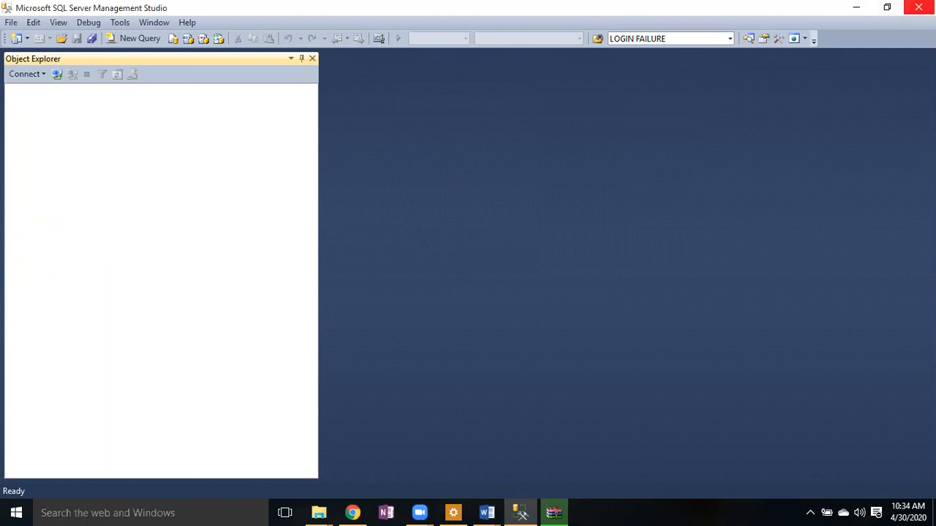
- Close Management Studio, widen the Name column, and launch setup from C:\sql 20166
left_click(919, 8)
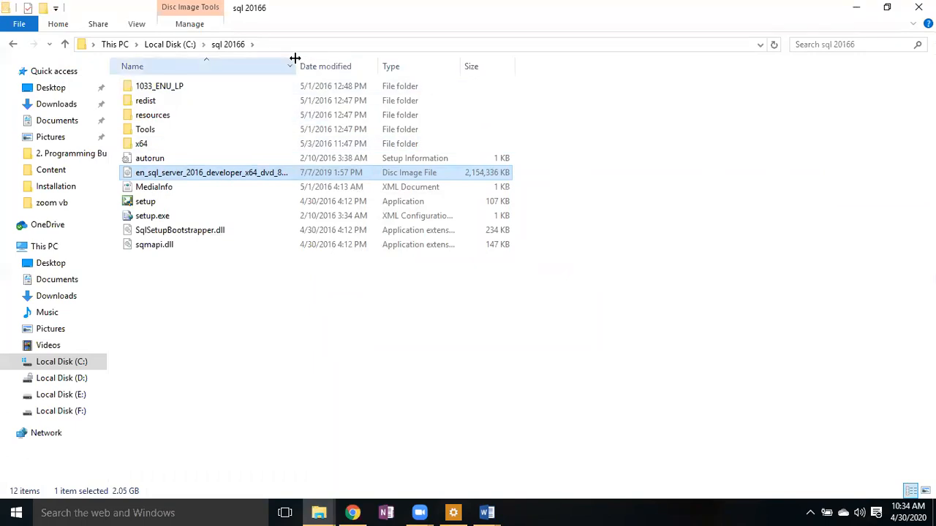
left_click_drag(294, 60, 366, 71)
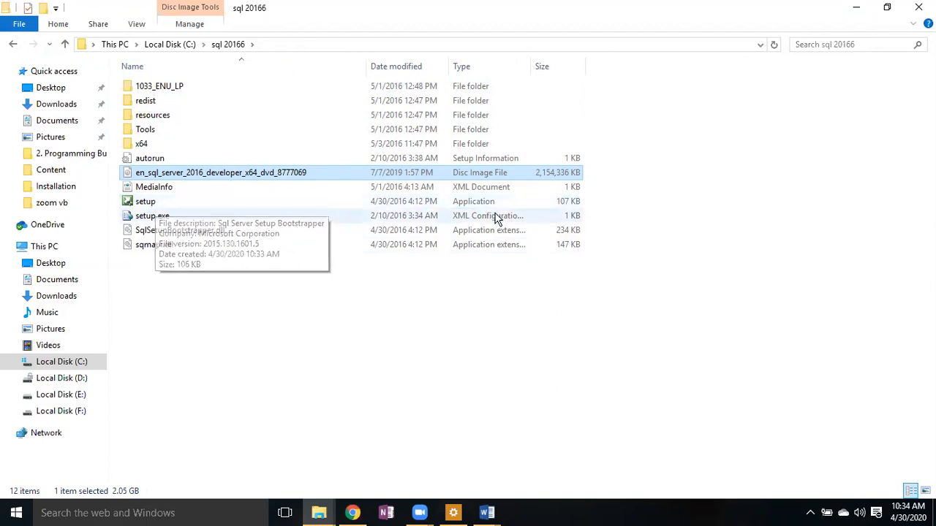
double_click(189, 207)
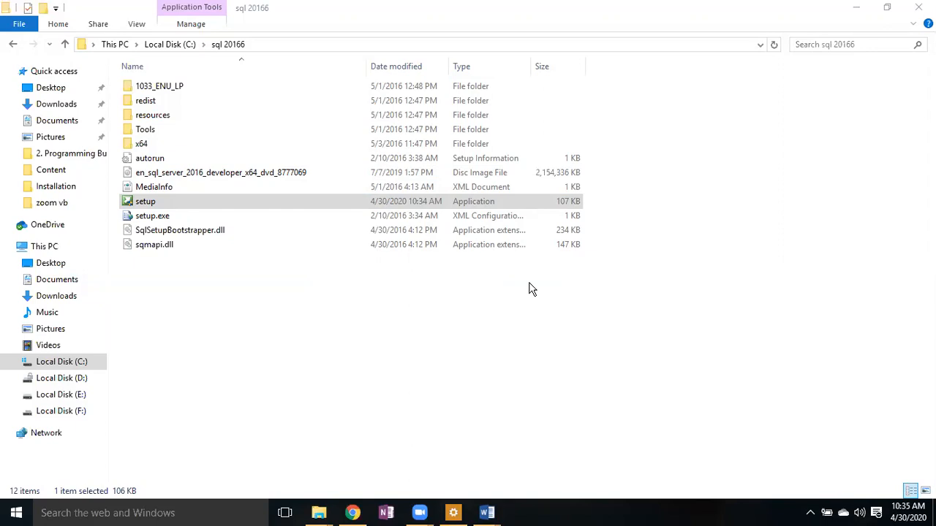
- Minimize File Explorer, both Word documents and Chrome to reveal the desktop
left_click(849, 9)
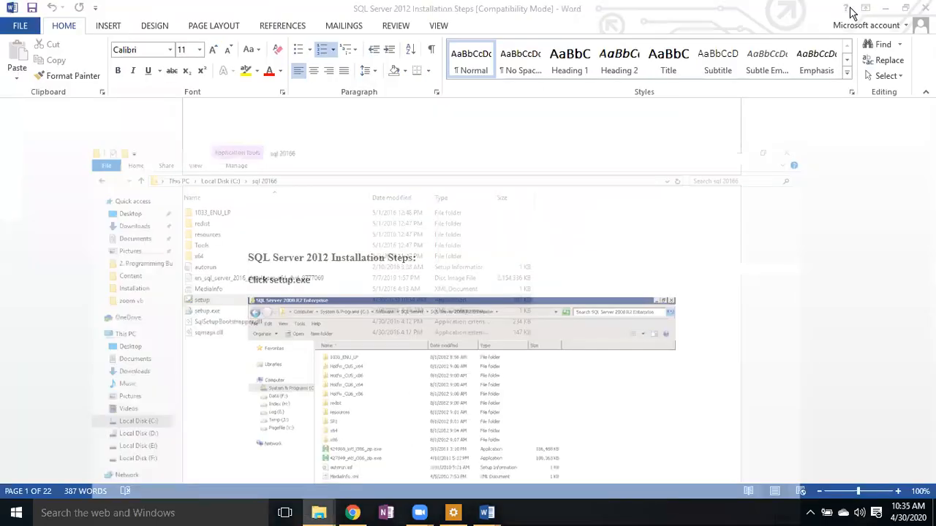
left_click(885, 10)
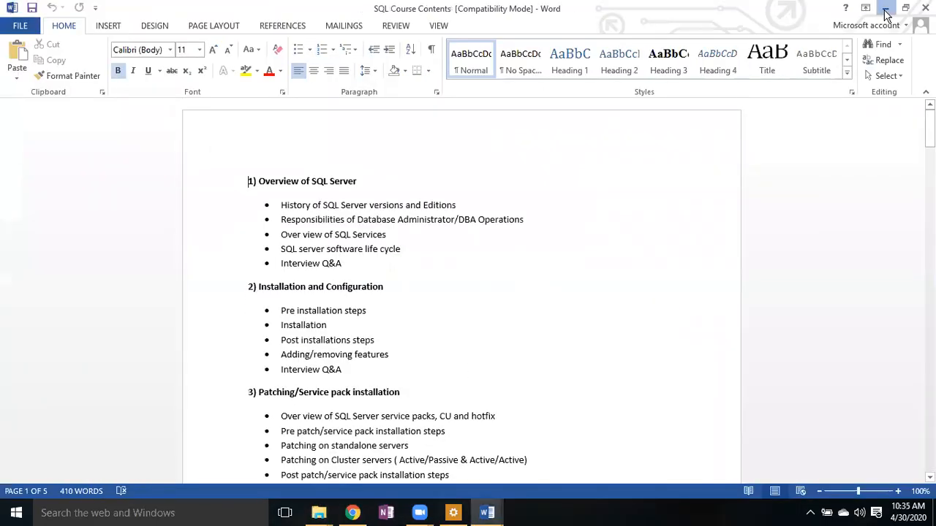
left_click(885, 8)
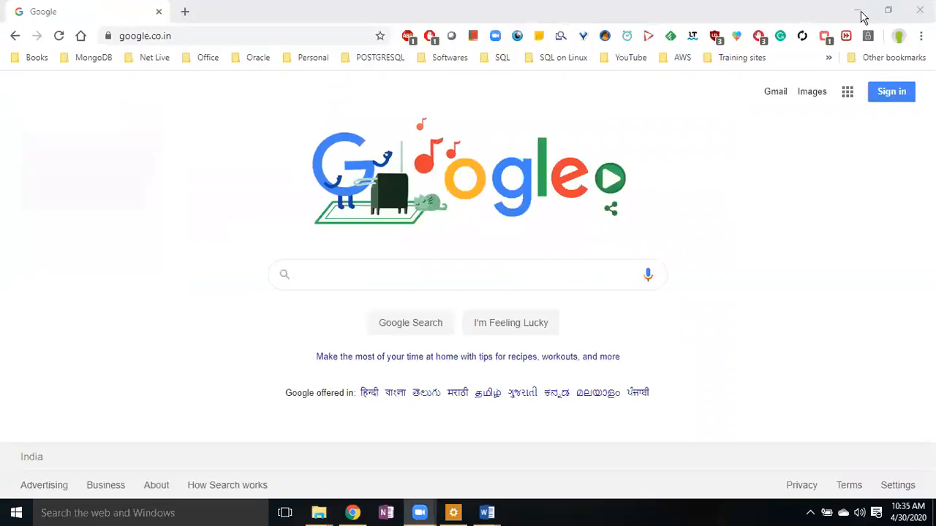
left_click(861, 13)
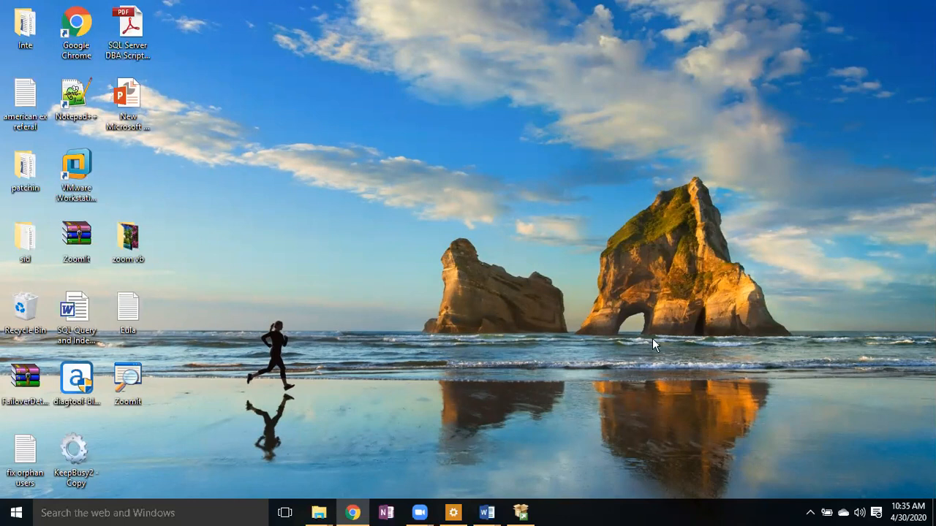
- Refresh the desktop and bring up the Windows search panel
right_click(682, 174)
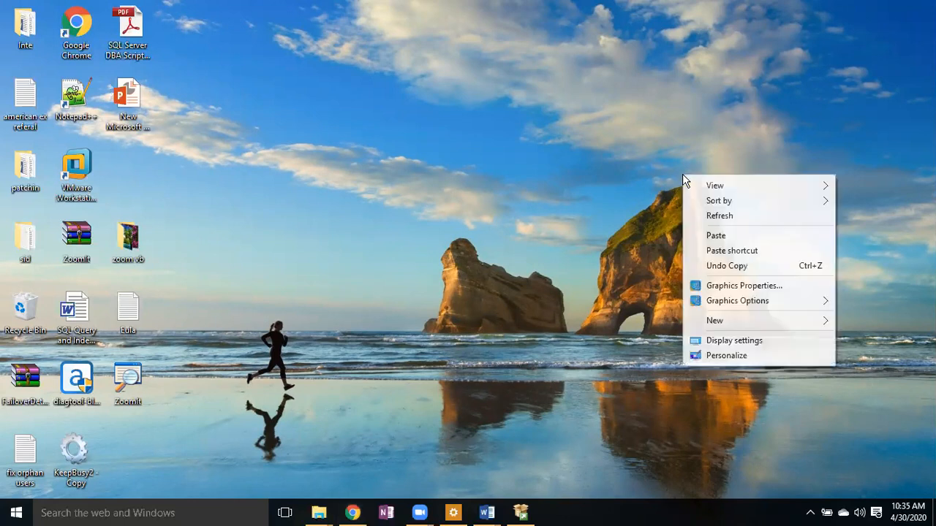
left_click(719, 216)
left_click(159, 513)
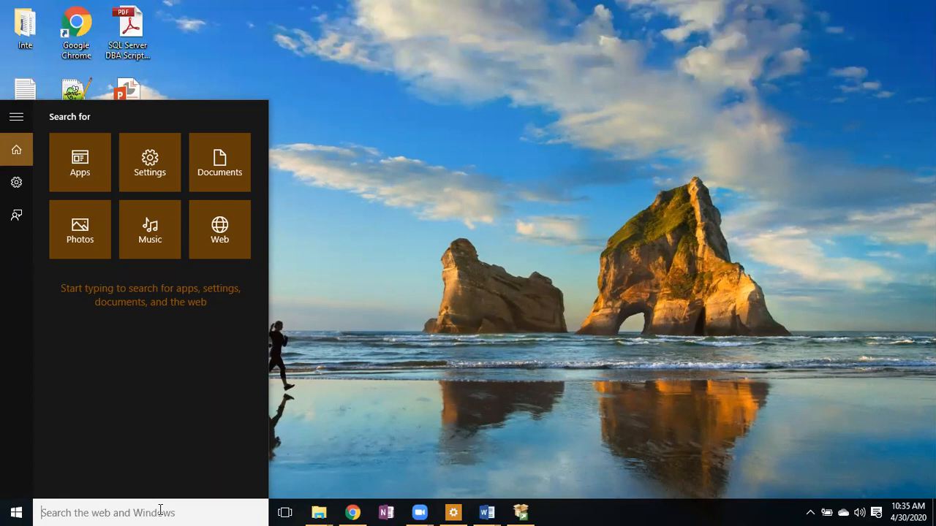
- Search 'con', open Control Panel's Uninstall a program list, and maximize Programs and Features
type("con")
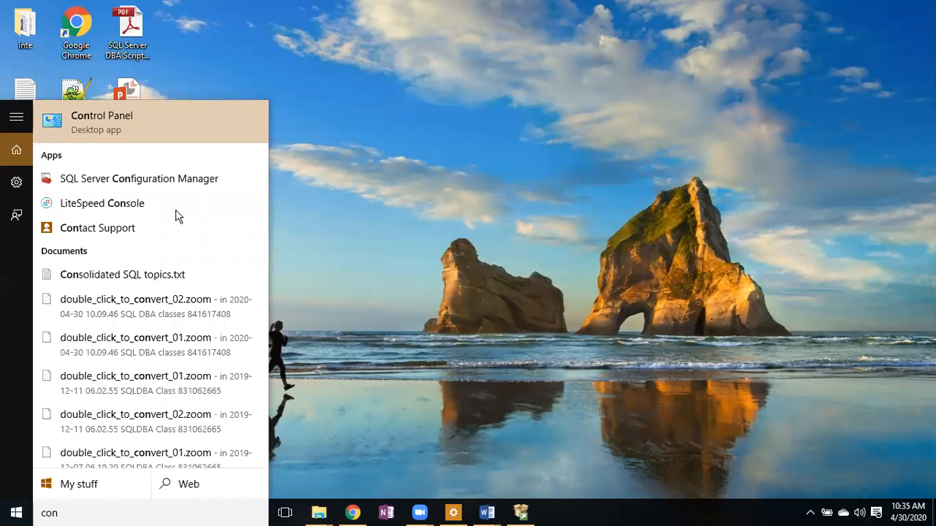
left_click(124, 133)
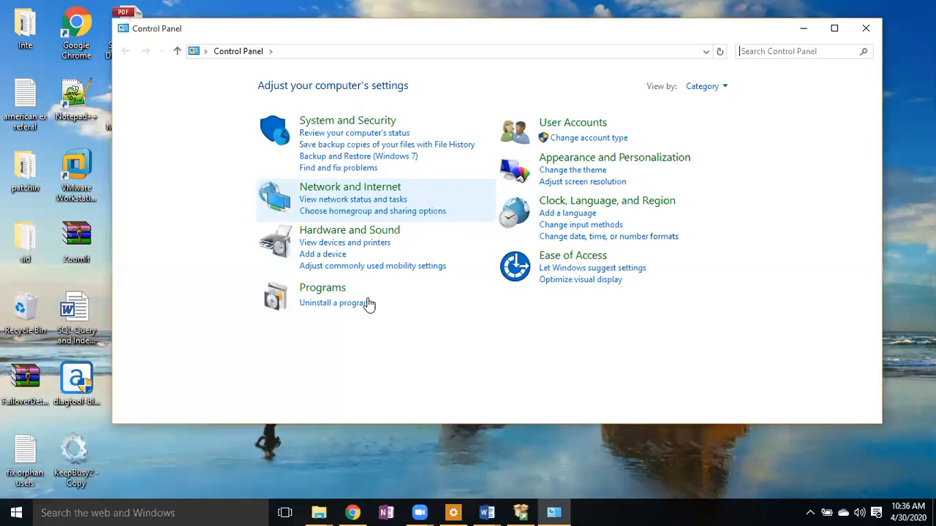
left_click(346, 303)
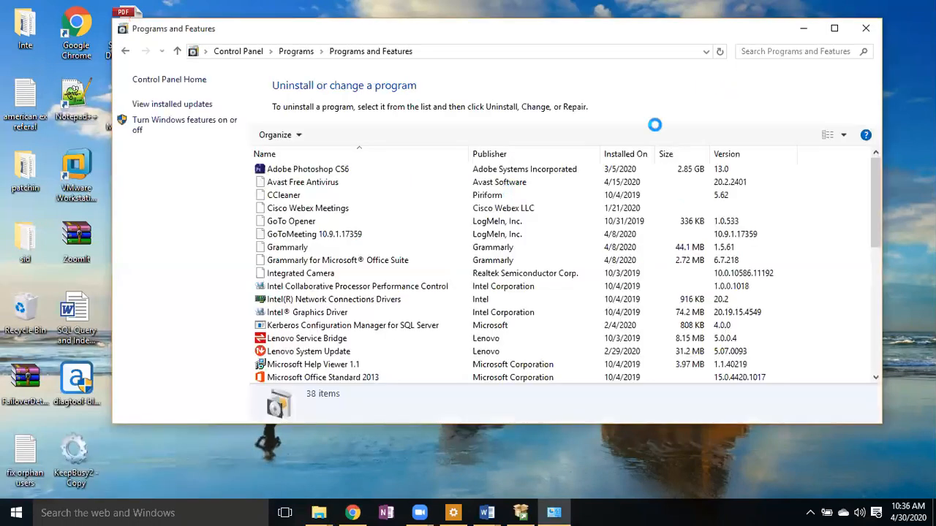
left_click(834, 27)
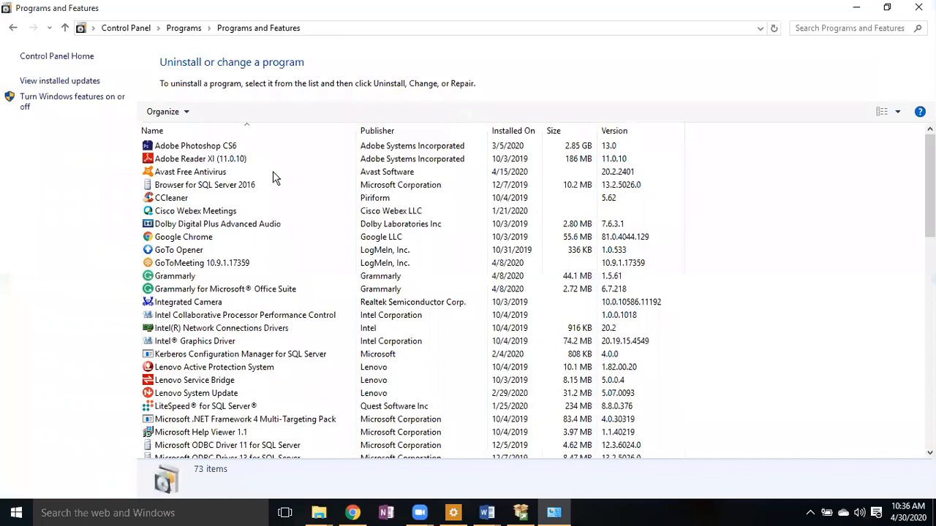
left_click(54, 104)
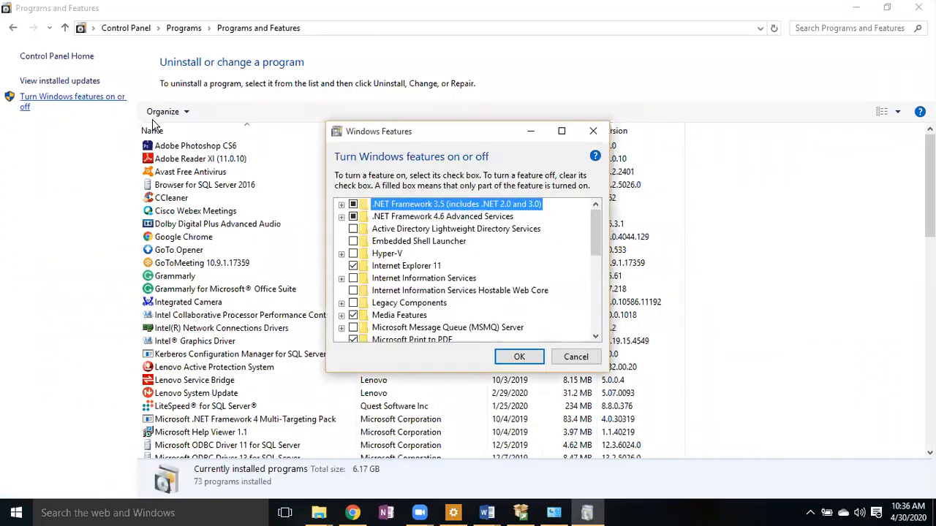
left_click(341, 205)
left_click(341, 205)
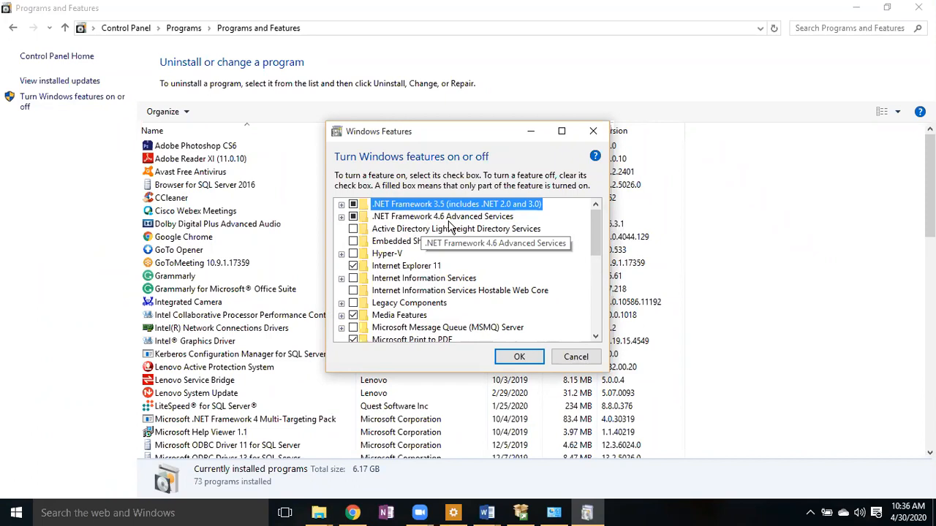
left_click(571, 358)
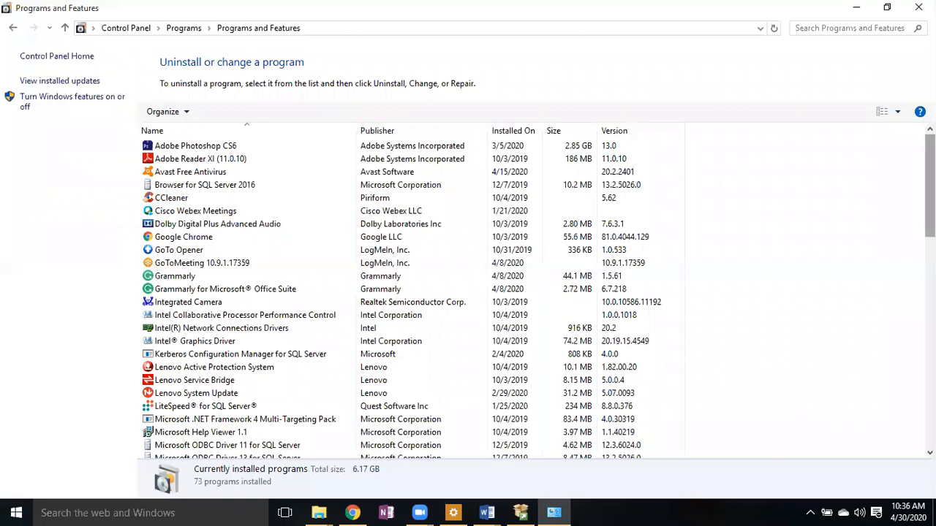
scroll(409, 300, "down", 5)
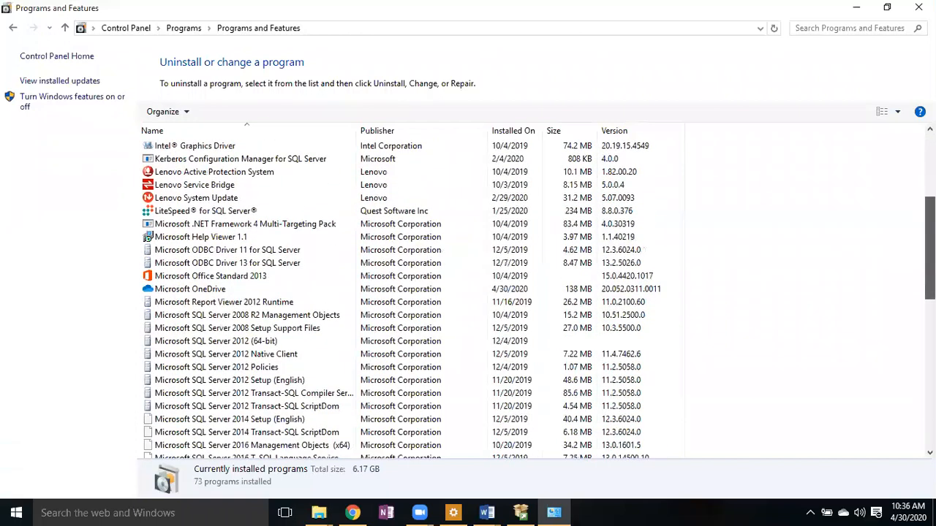
scroll(916, 157, "up", 5)
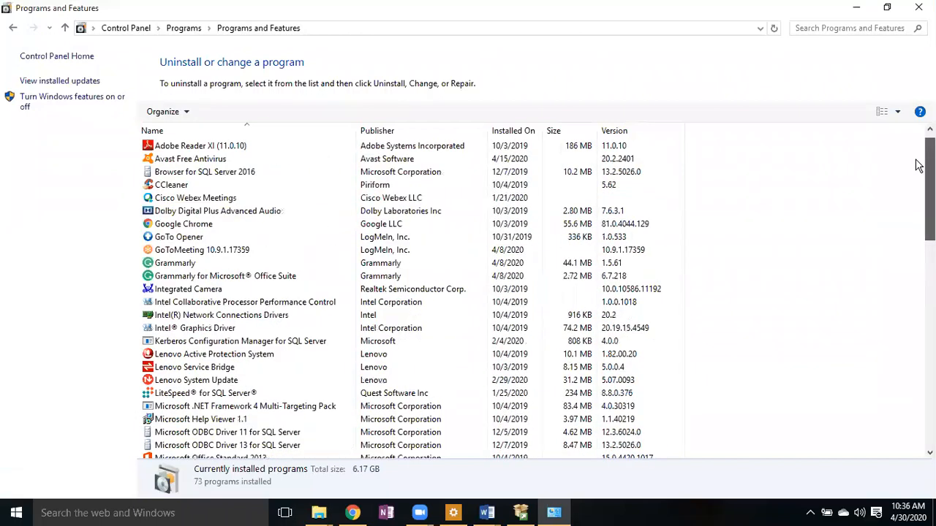
scroll(556, 161, "up", 1)
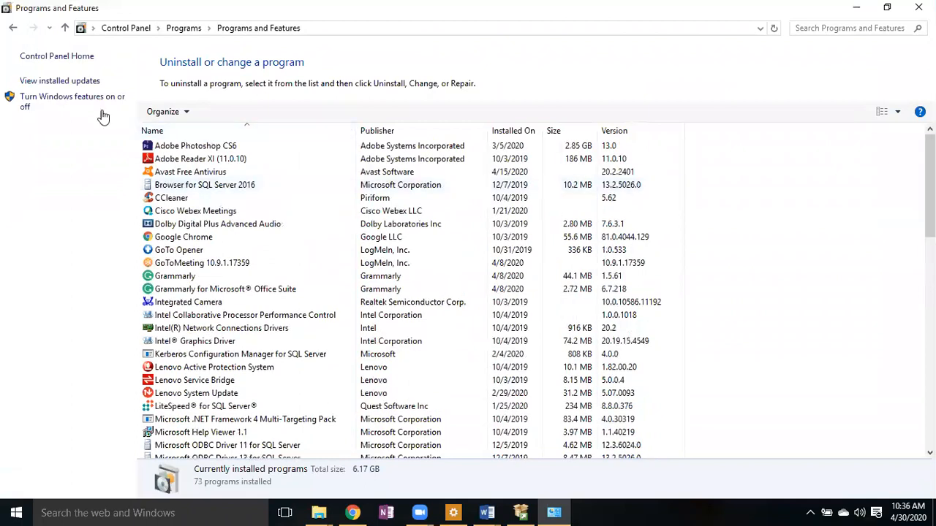
left_click(47, 102)
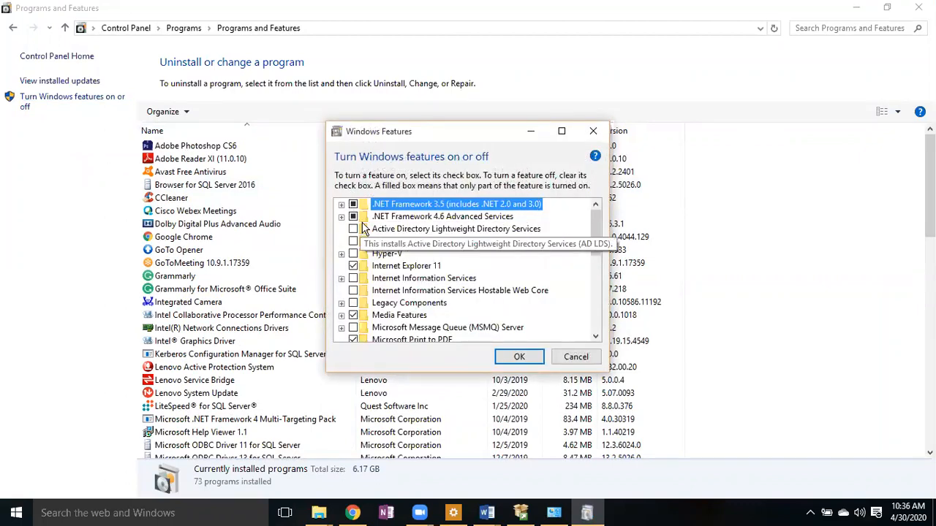
left_click(576, 358)
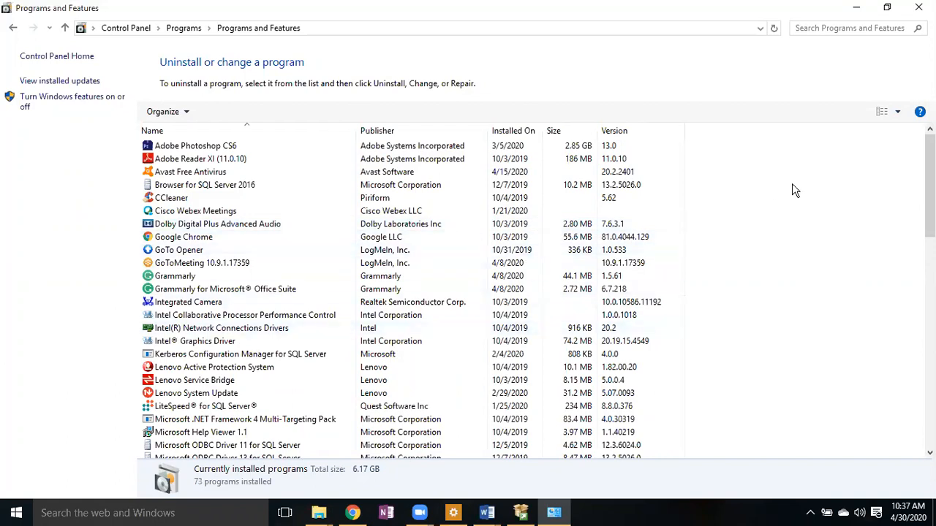
- Launch Windows PowerShell from the Run prompt, then close it again
key("super+r")
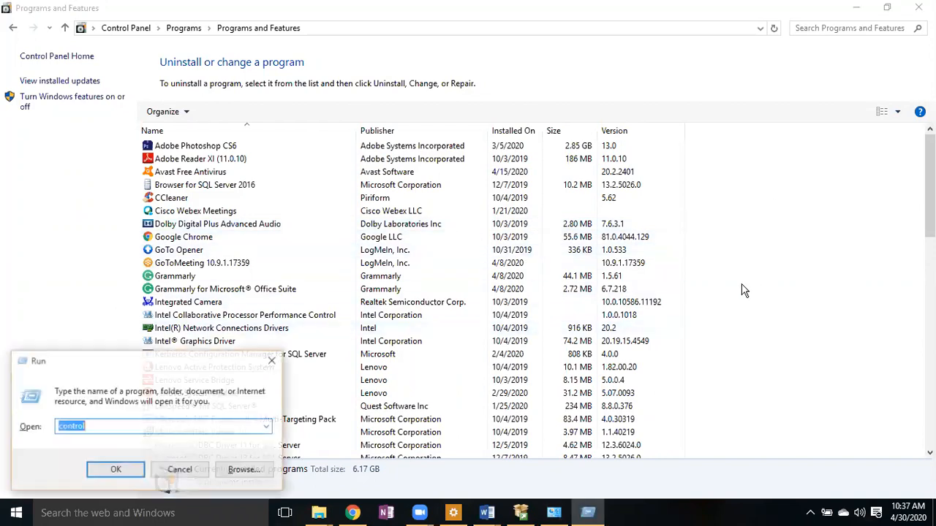
key("BackSpace")
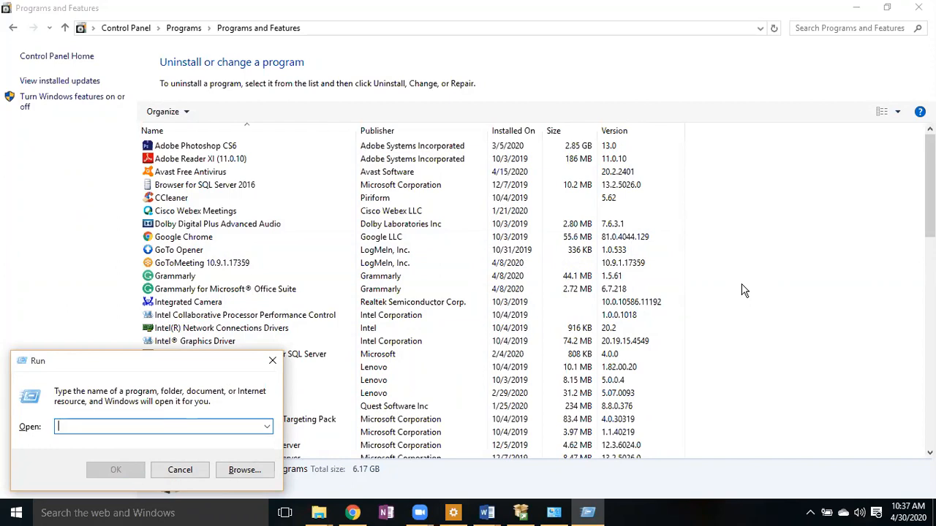
key("Escape")
key("super+r")
type("powershell")
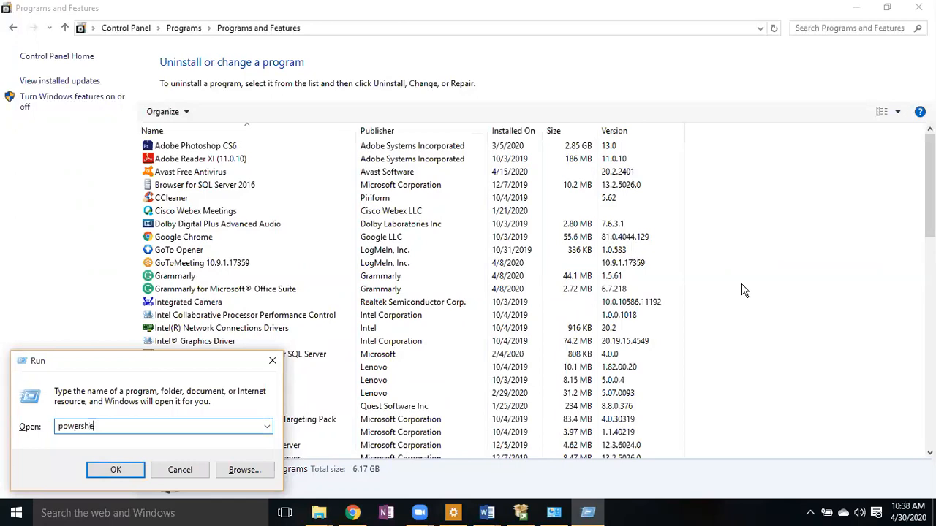
key("Return")
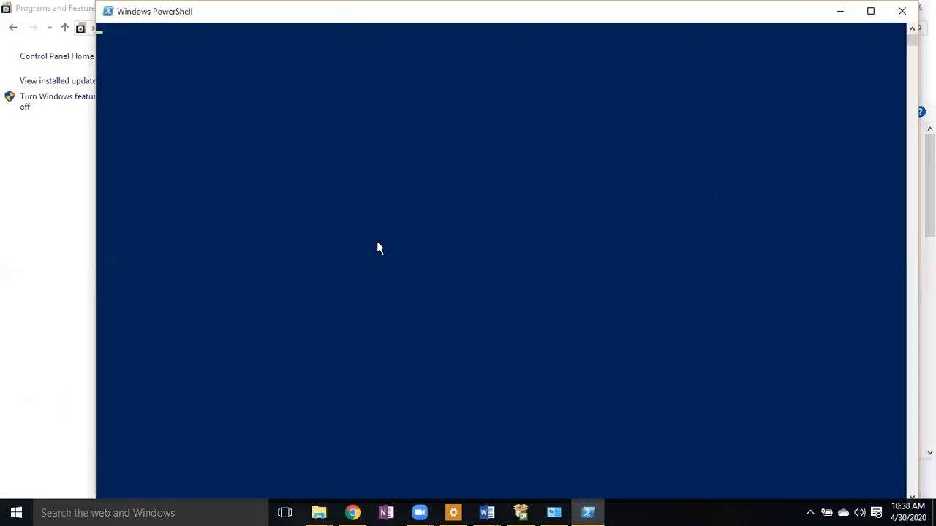
left_click(378, 245)
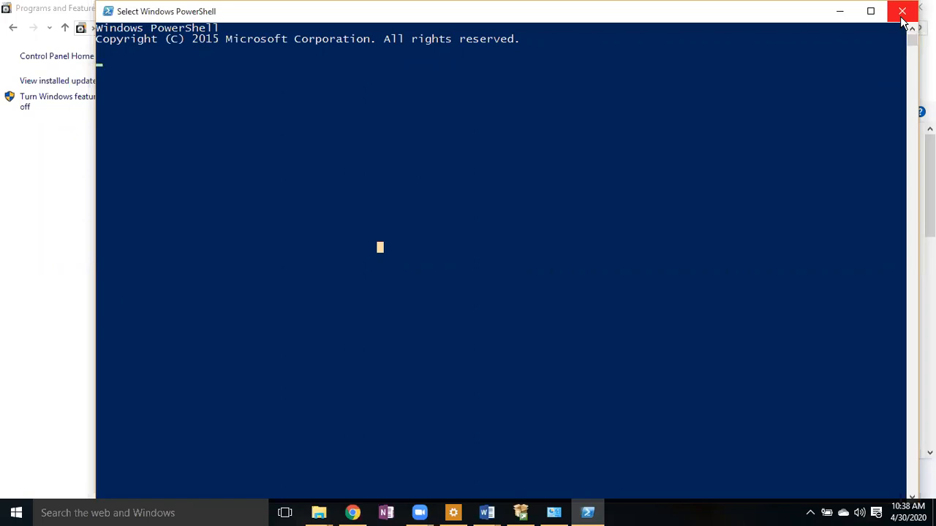
left_click(903, 13)
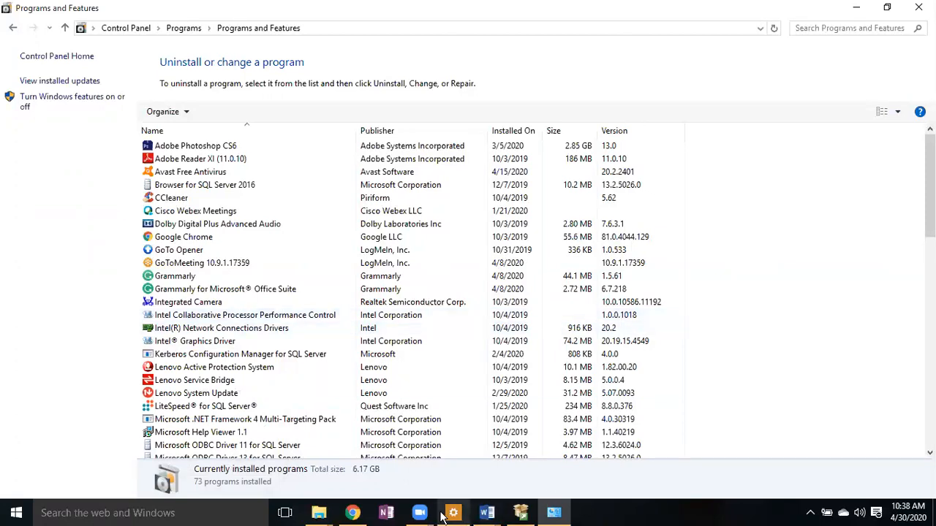
- Bring the SQL Course Contents Word document forward, then switch to Chrome's Google page
mouse_move(523, 515)
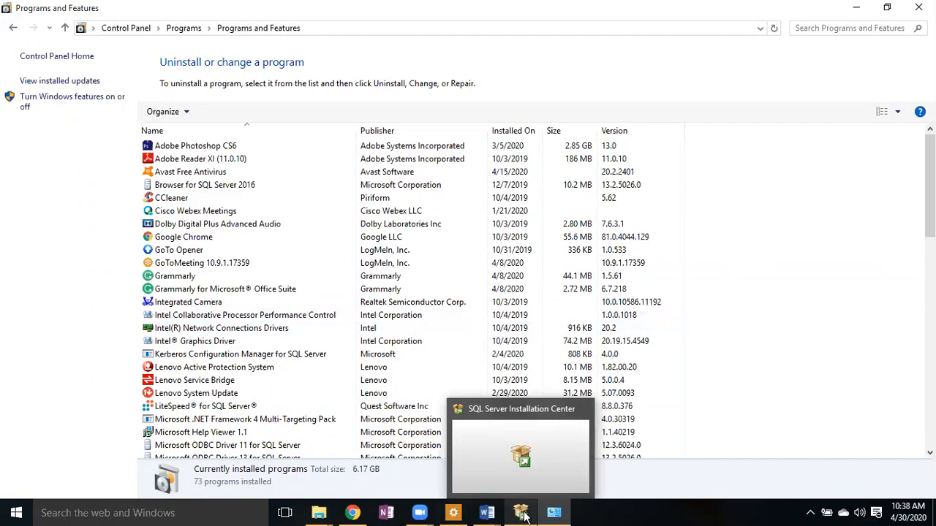
left_click(645, 518)
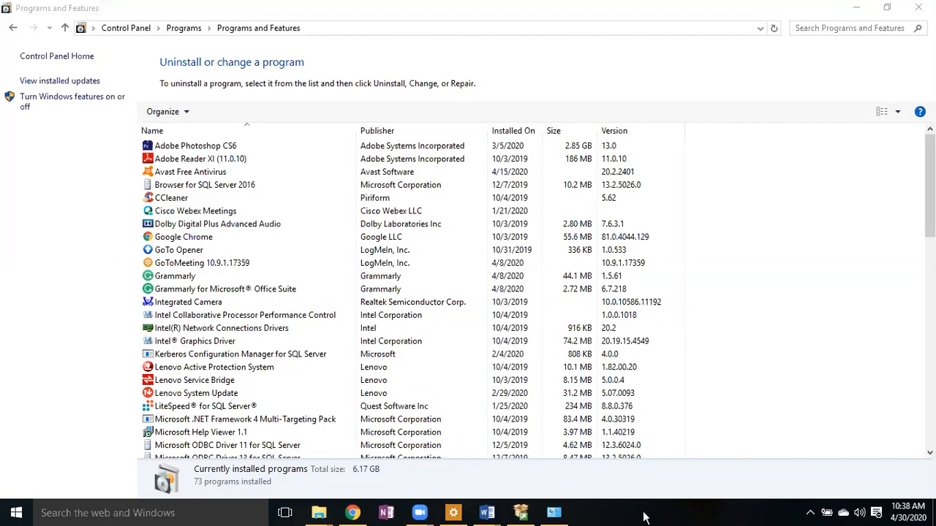
mouse_move(494, 518)
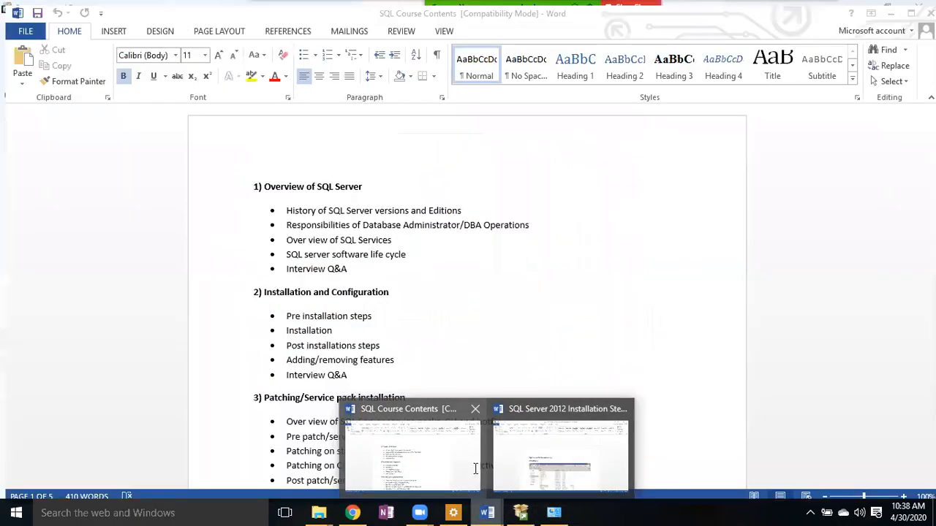
left_click(475, 468)
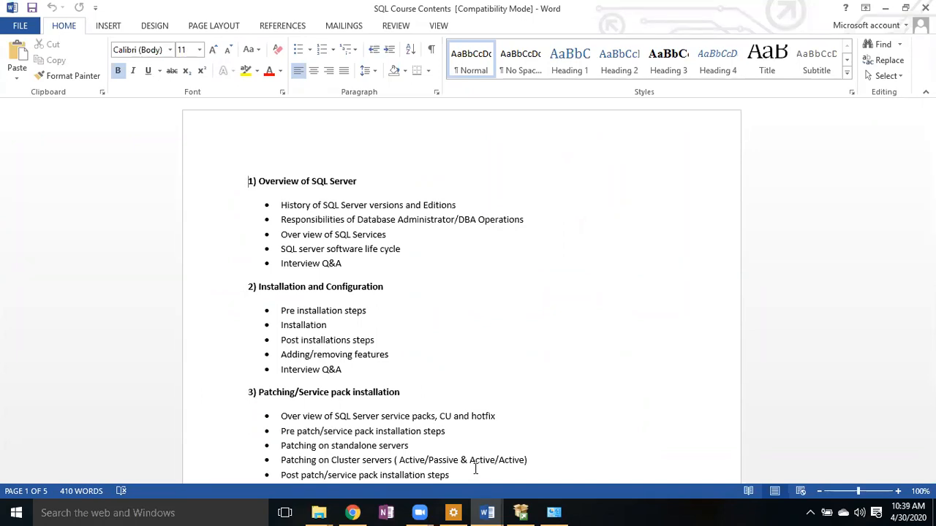
left_click(351, 514)
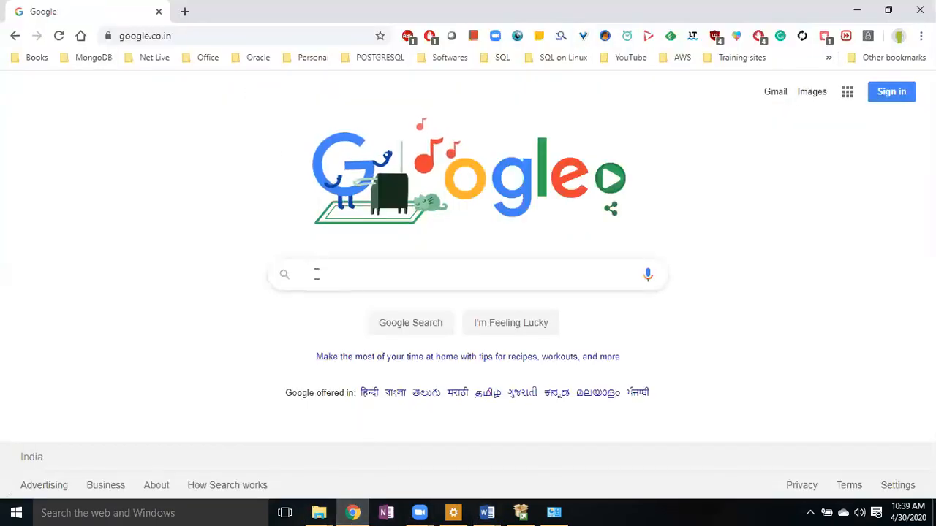
- Search Google for 'download .net framework 4.5' and open the first Microsoft result in a new tab
left_click(316, 274)
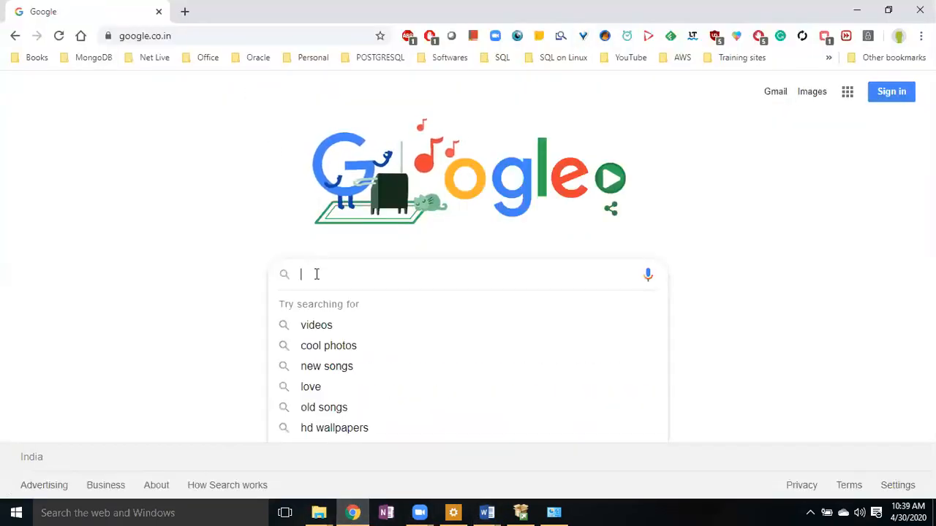
type("d")
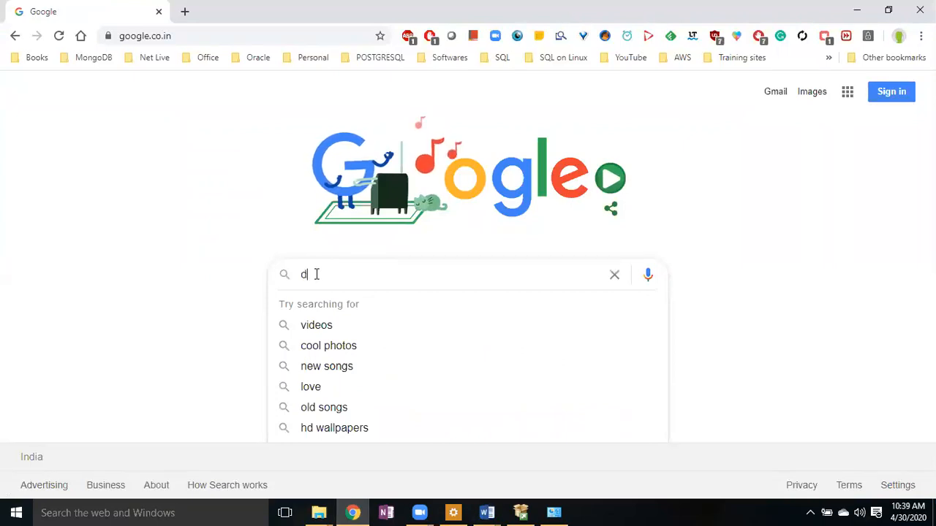
type("ownload ")
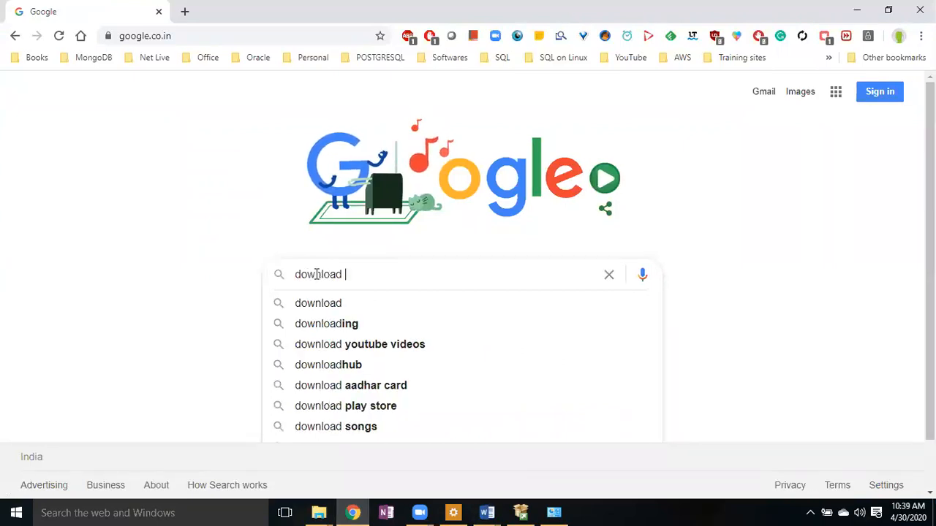
type(".n")
key("Down")
key("Down")
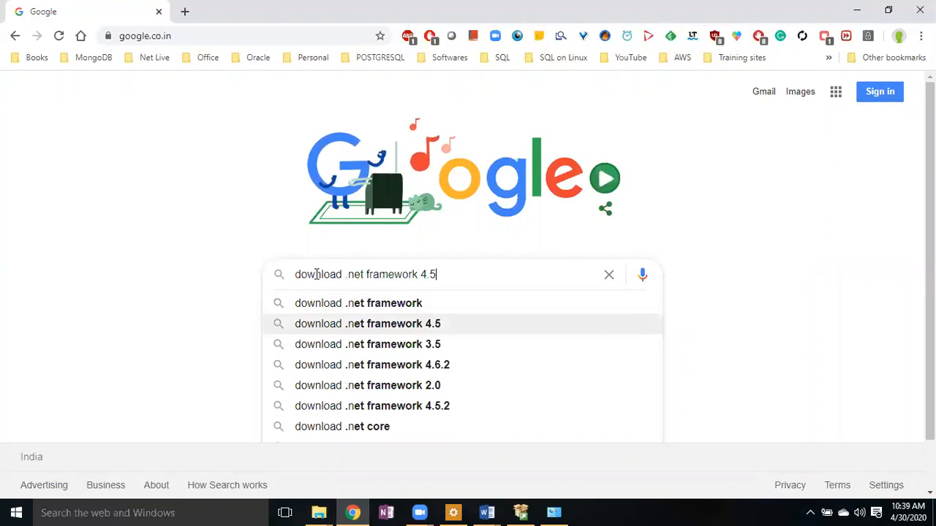
key("Down")
key("Up")
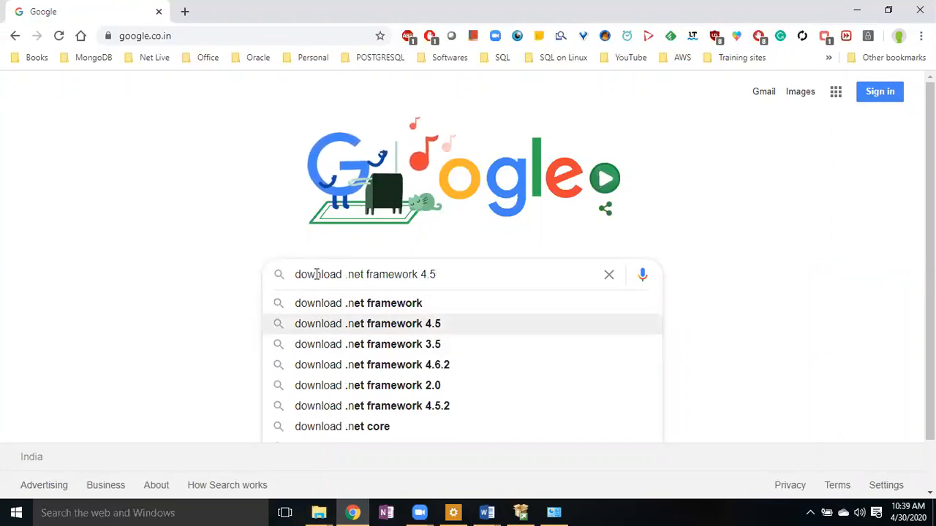
key("Return")
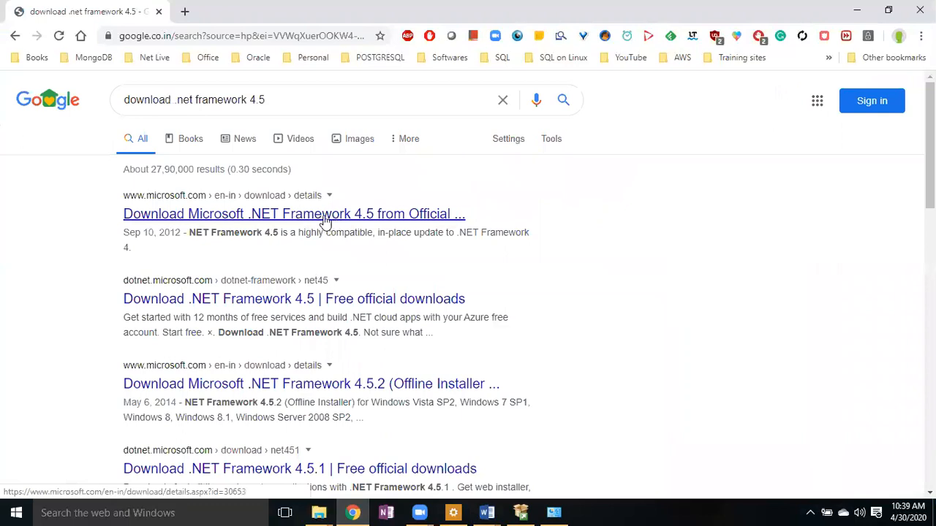
right_click(308, 213)
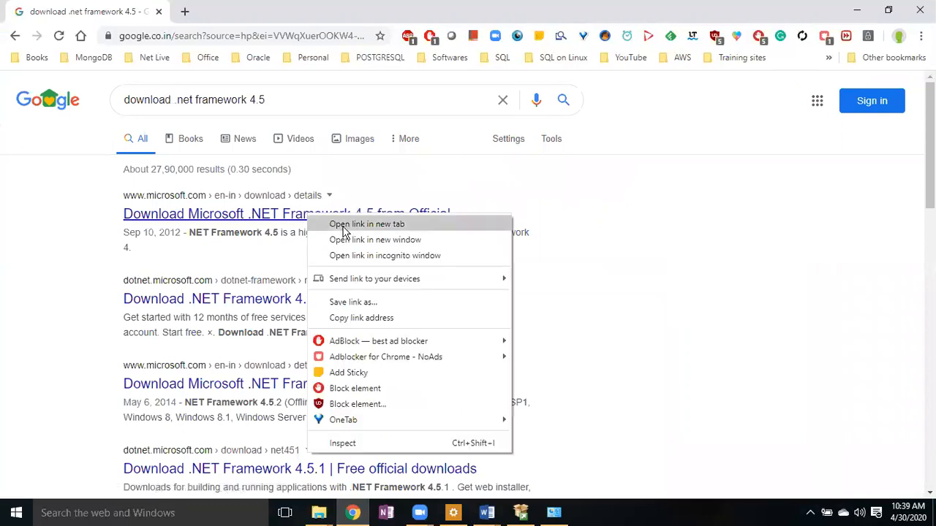
left_click(341, 224)
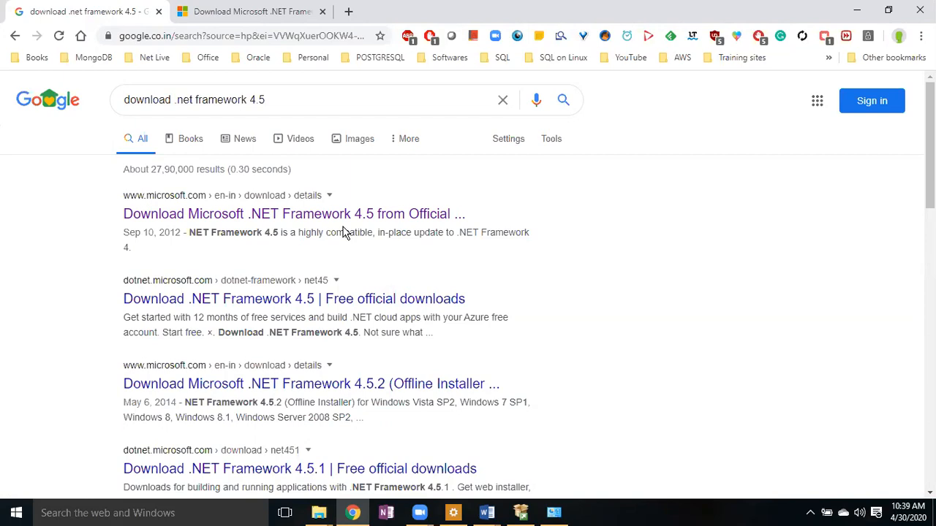
- Briefly check SQL Server Installation Center, then switch to the Programs and Features list
left_click(521, 513)
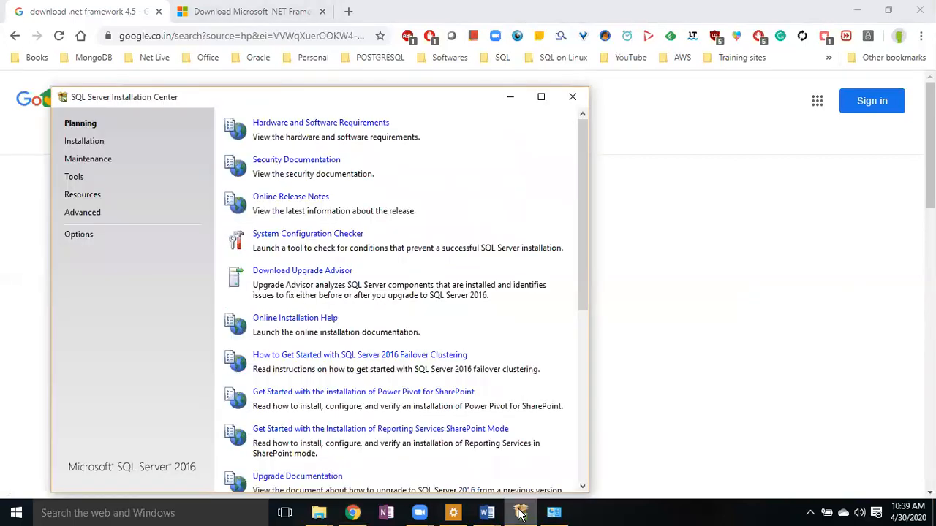
left_click(521, 513)
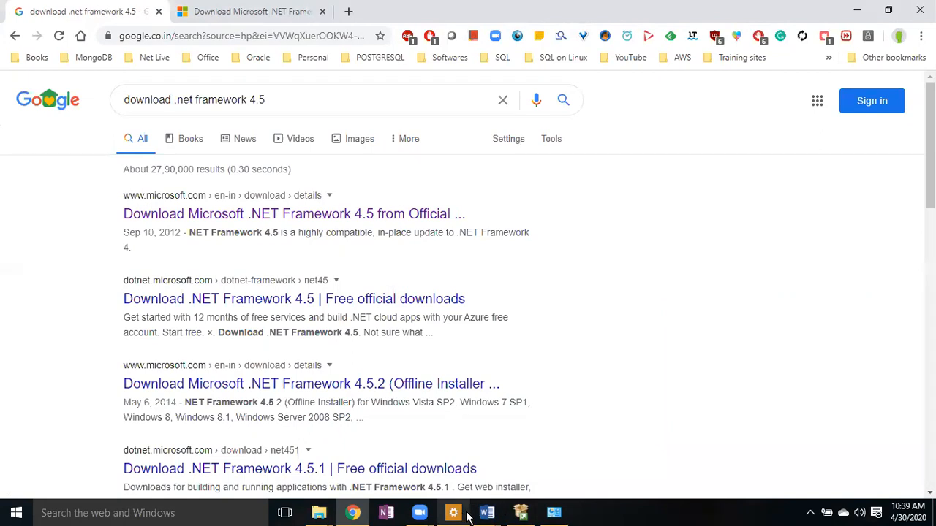
left_click(552, 514)
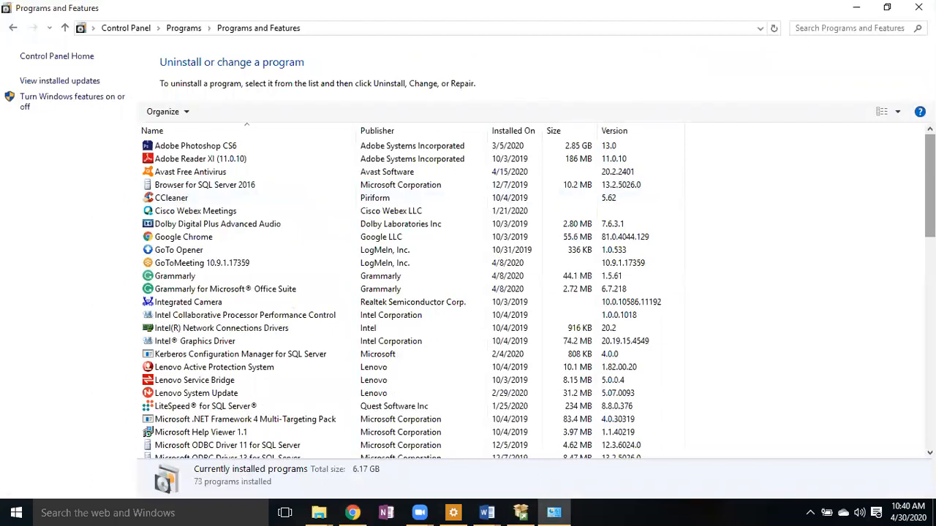
- Scroll through the 73 installed programs to review the existing Microsoft SQL Server entries
left_click_drag(930, 186, 930, 274)
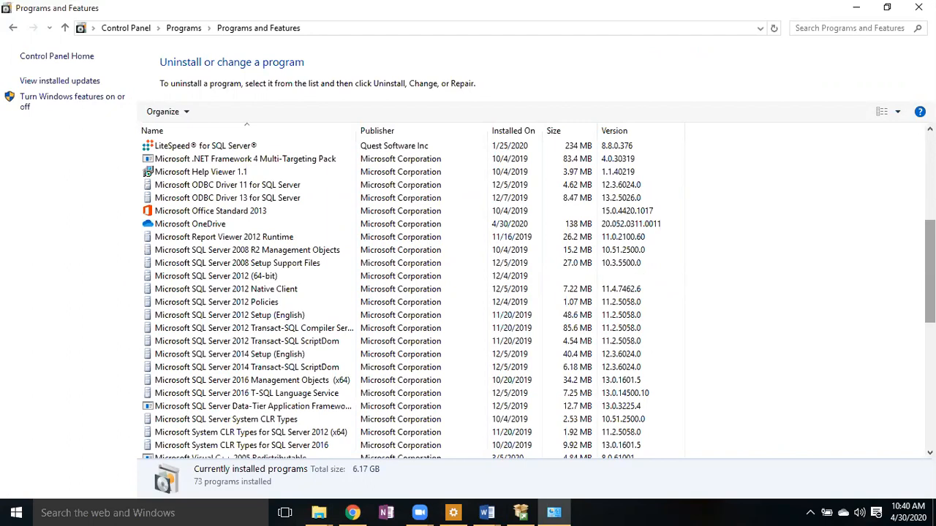
scroll(409, 300, "down", 4)
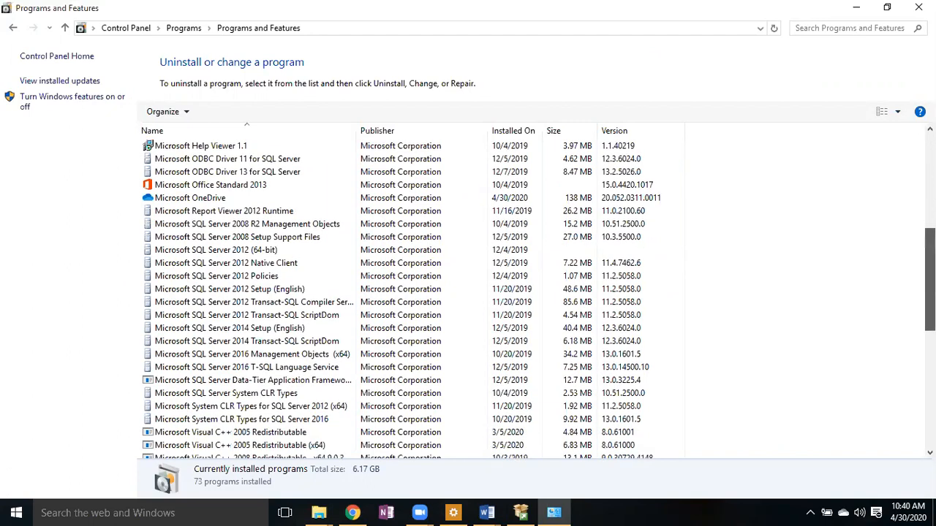
scroll(539, 302, "down", 2)
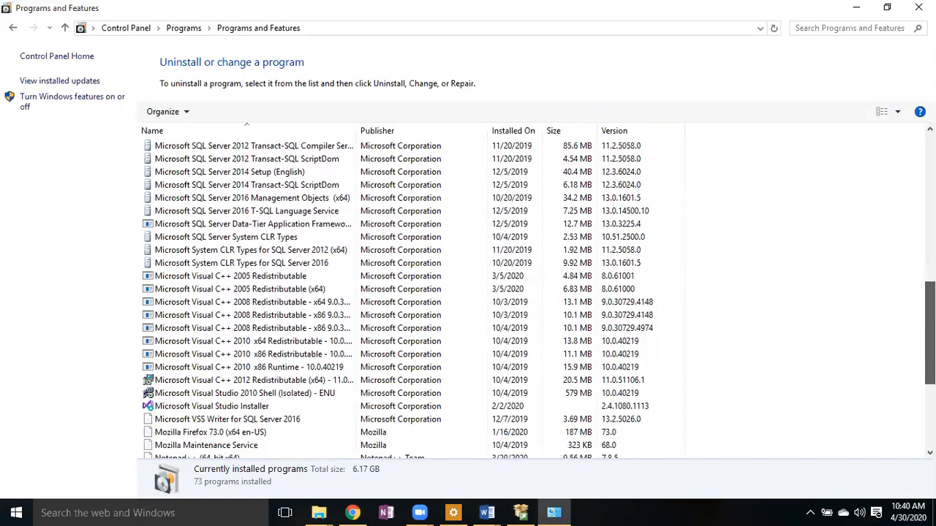
scroll(539, 301, "down", 1)
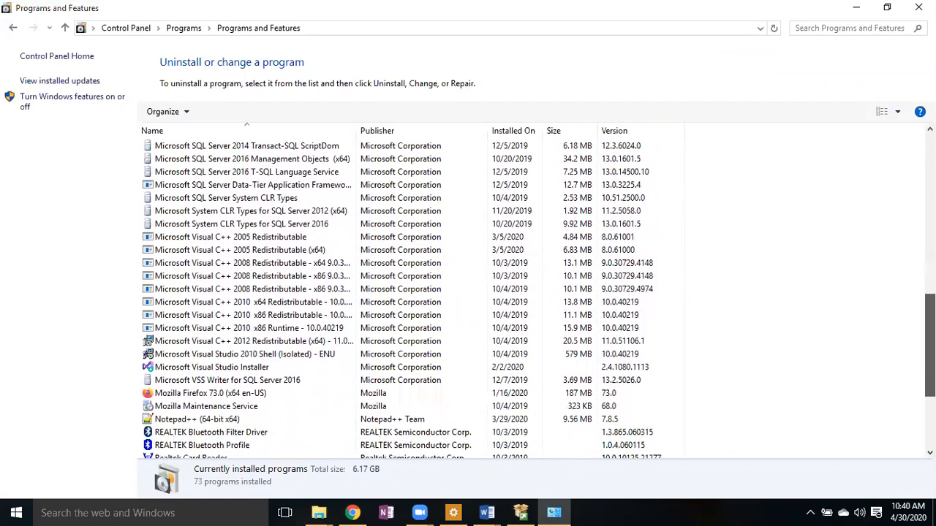
scroll(539, 301, "down", 1)
scroll(539, 302, "down", 1)
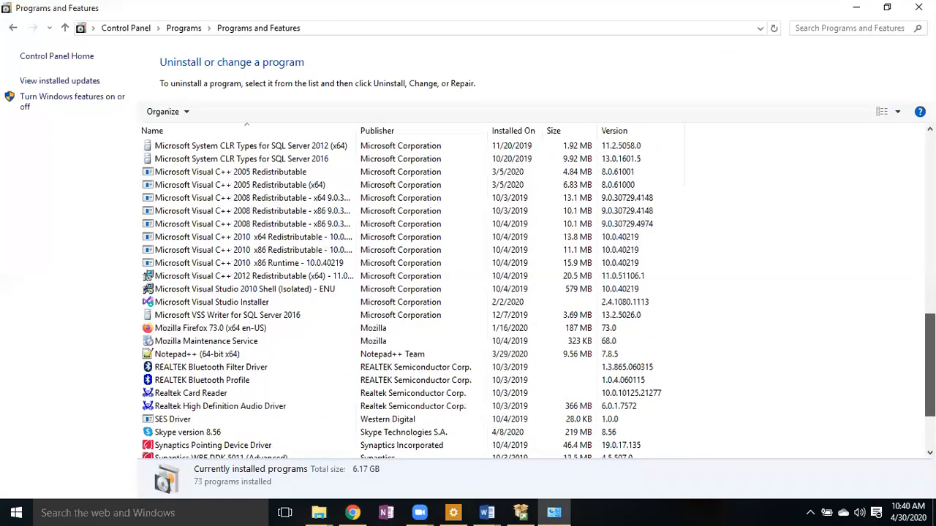
scroll(539, 301, "down", 2)
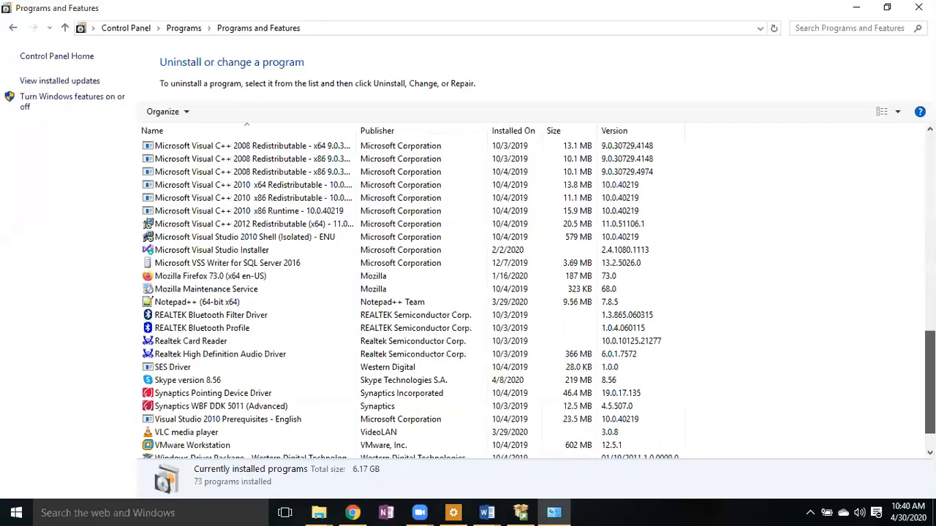
scroll(539, 301, "down", 1)
scroll(539, 301, "up", 2)
scroll(410, 300, "down", 2)
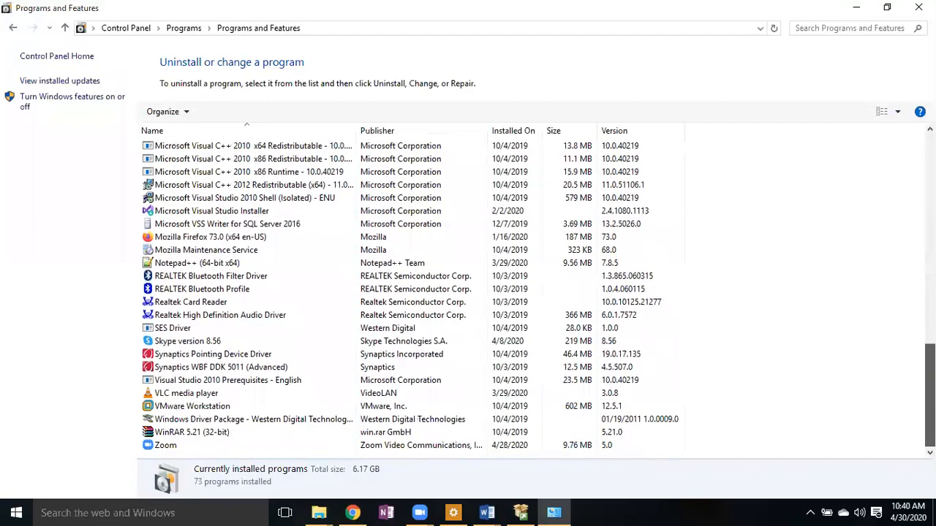
scroll(905, 331, "up", 5)
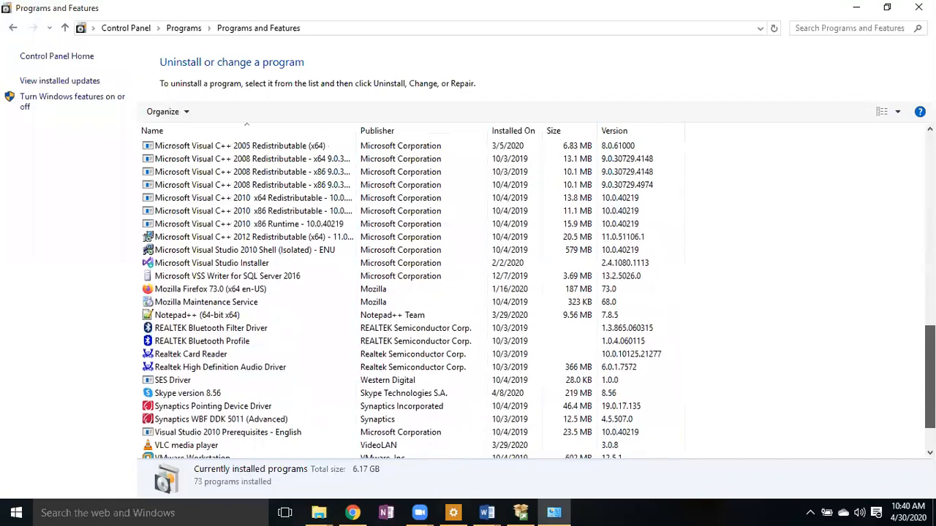
scroll(892, 296, "up", 4)
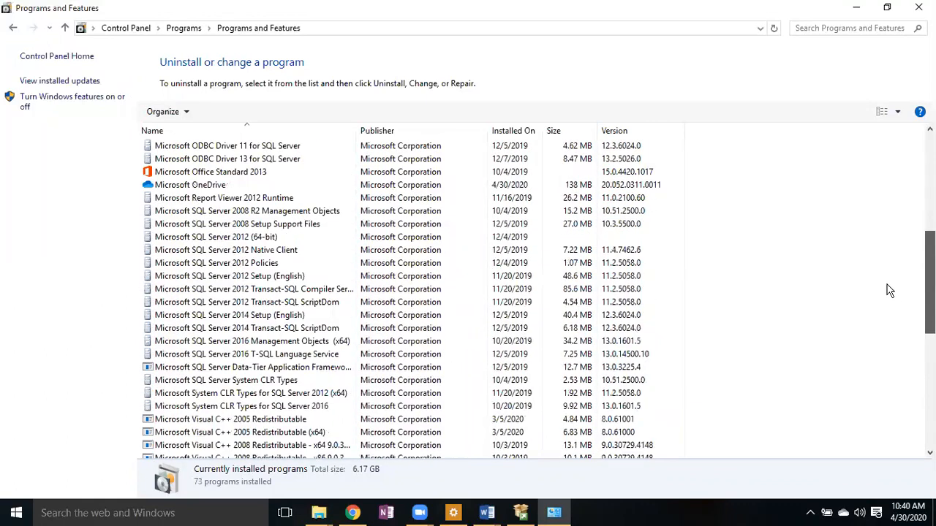
scroll(882, 270, "up", 2)
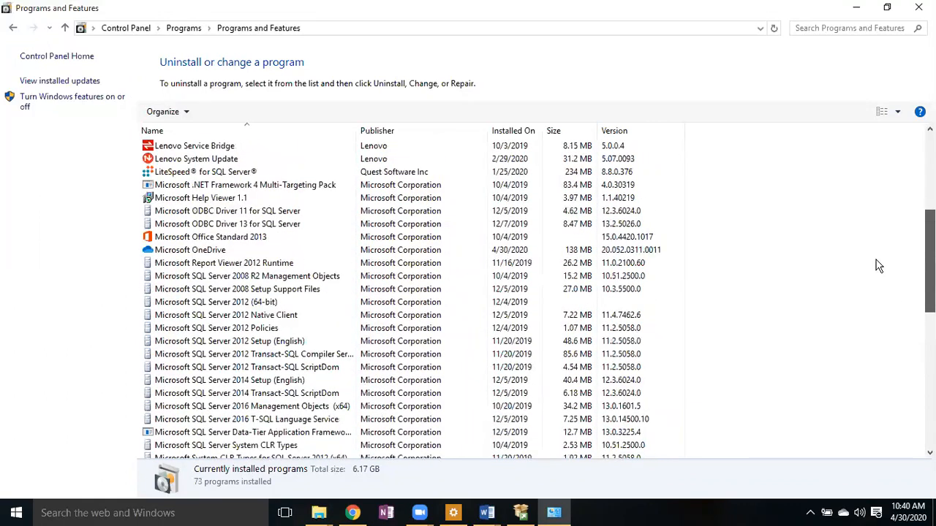
scroll(878, 266, "up", 3)
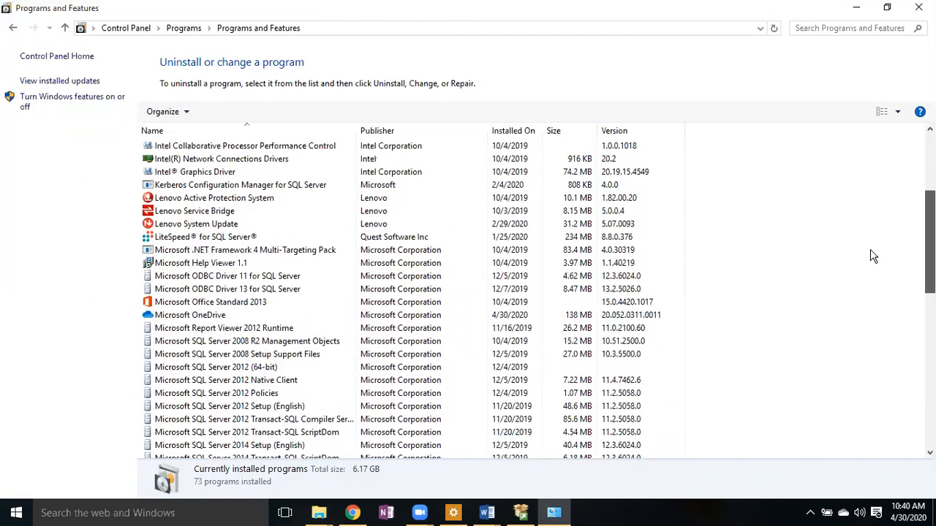
scroll(866, 240, "up", 1)
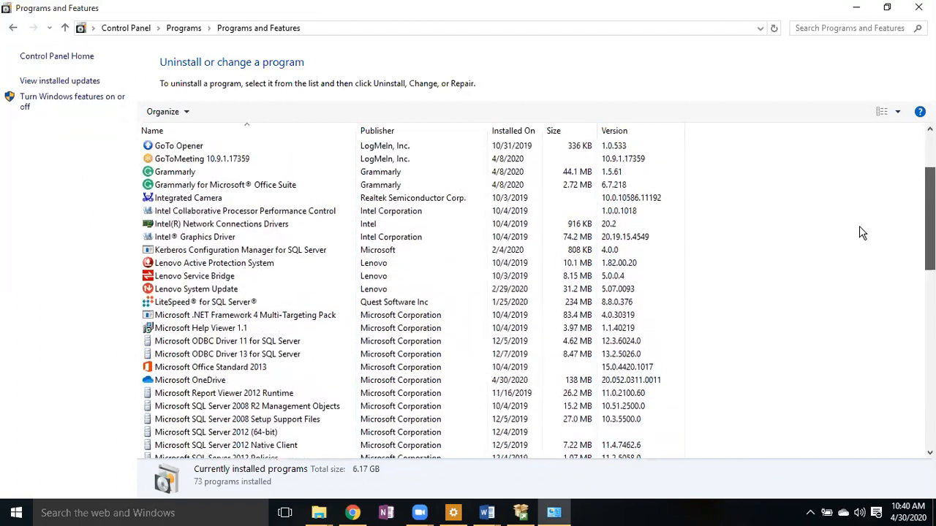
- Show SQL Server Installation Center full screen on its Options page: x64, media root C:\sql 20166\
left_click(859, 9)
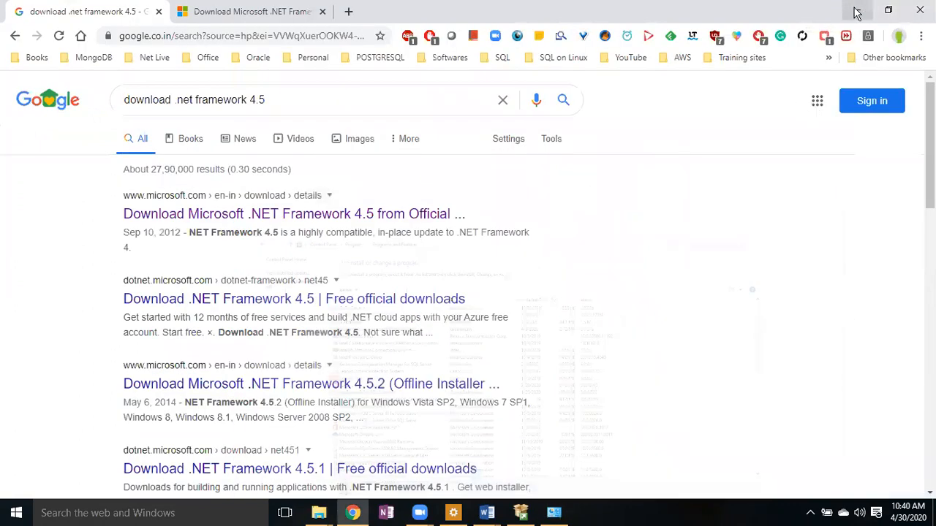
left_click(500, 515)
mouse_move(523, 515)
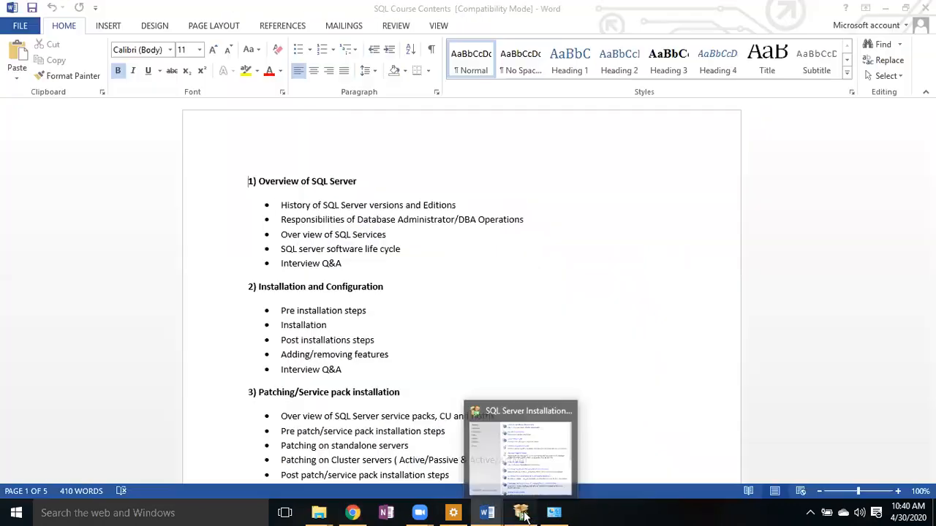
left_click(545, 476)
left_click(542, 98)
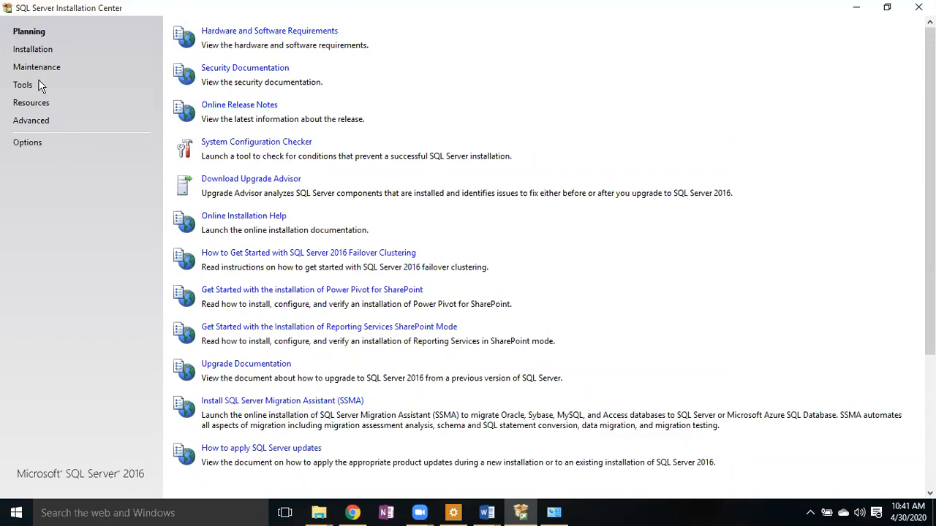
left_click(28, 143)
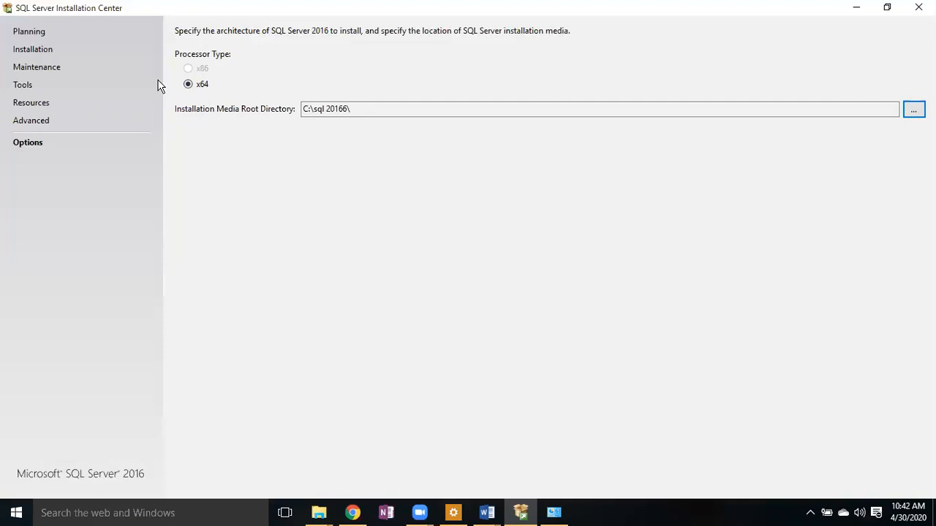
- Go via Maintenance to the Installation page and start a new stand-alone SQL Server installation
left_click(51, 69)
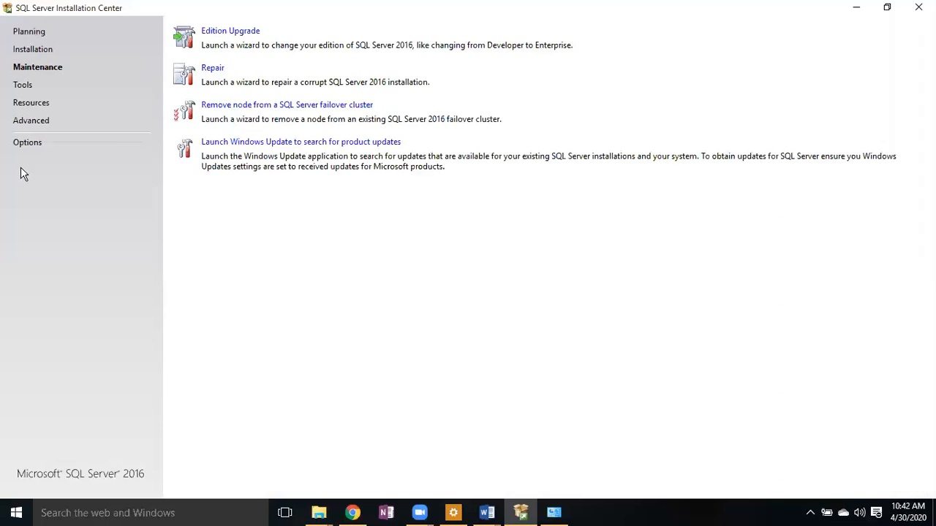
left_click(32, 50)
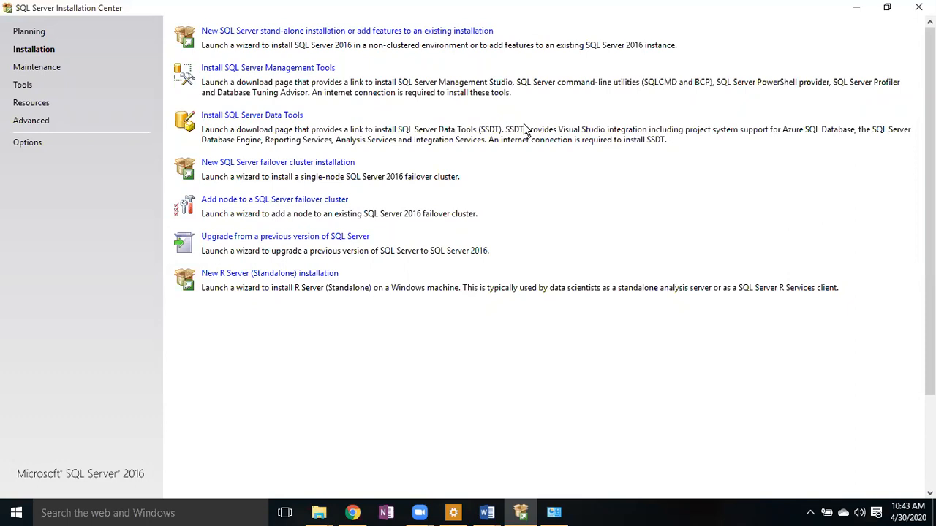
left_click(282, 35)
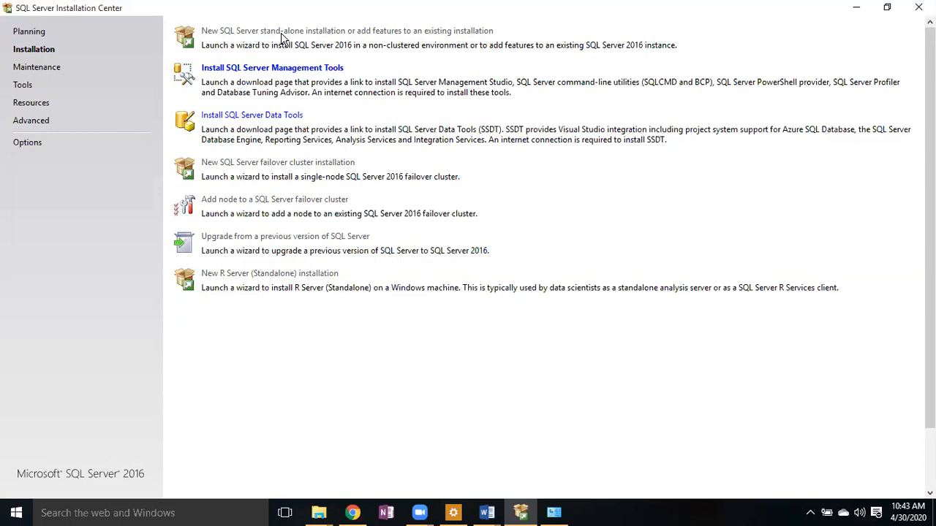
- Launch the SQL Server 2016 Setup wizard and review the free editions on Product Key
left_click(283, 35)
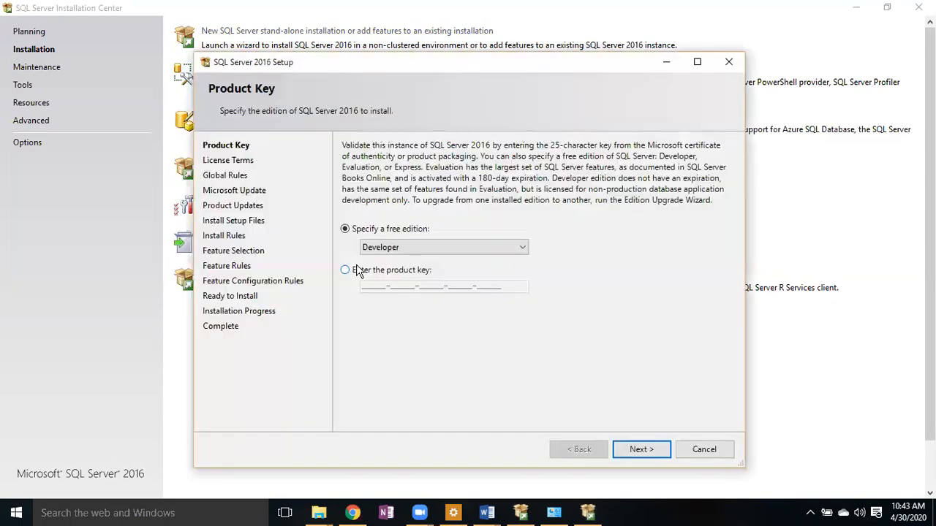
left_click(651, 449)
left_click(594, 453)
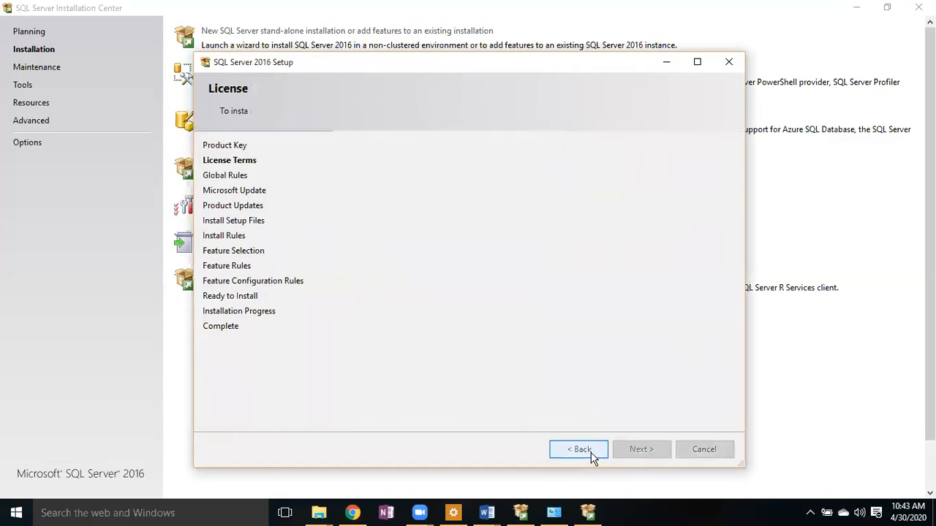
left_click(521, 247)
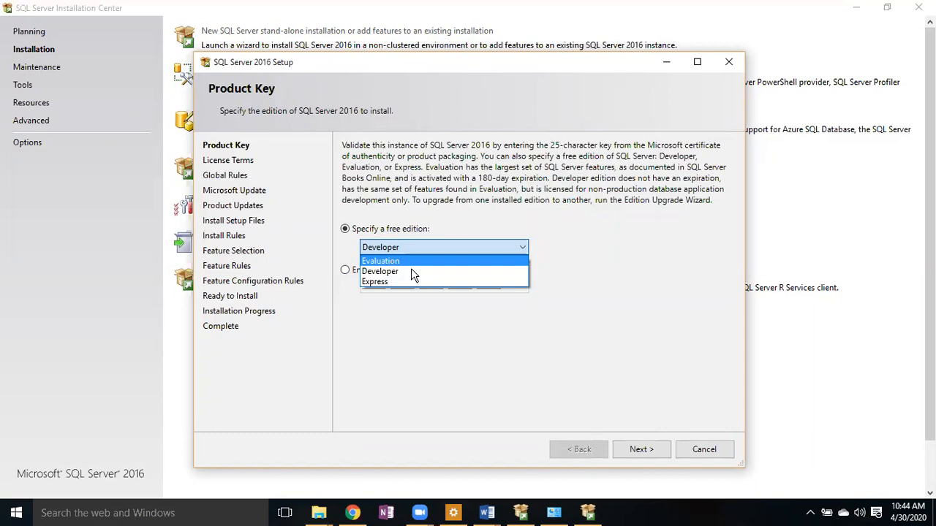
left_click(485, 339)
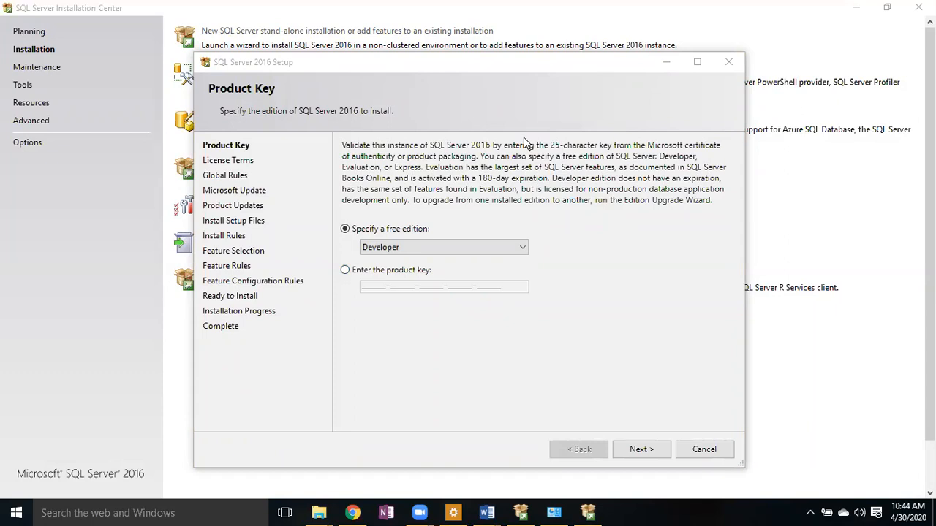
left_click(525, 250)
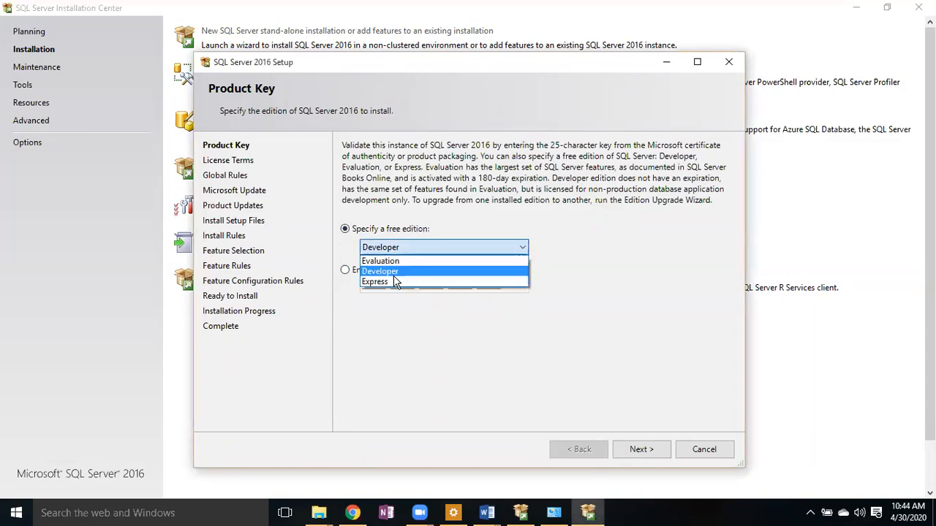
left_click(399, 271)
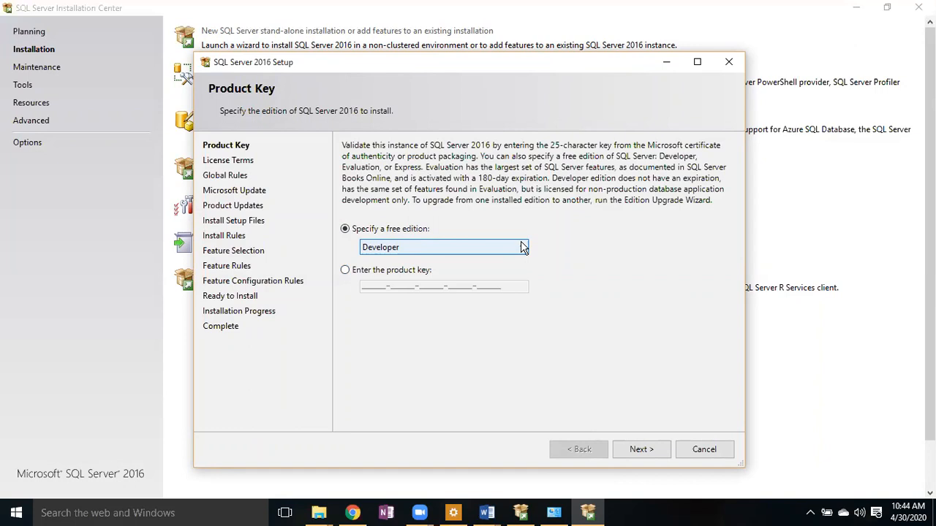
- Keep the free Developer edition, continue to License Terms, and accept them
left_click(524, 248)
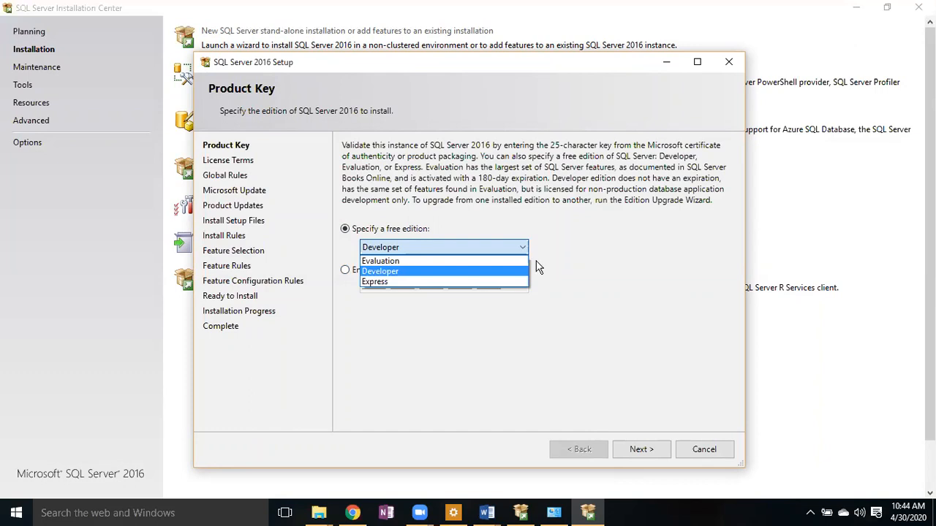
left_click(564, 301)
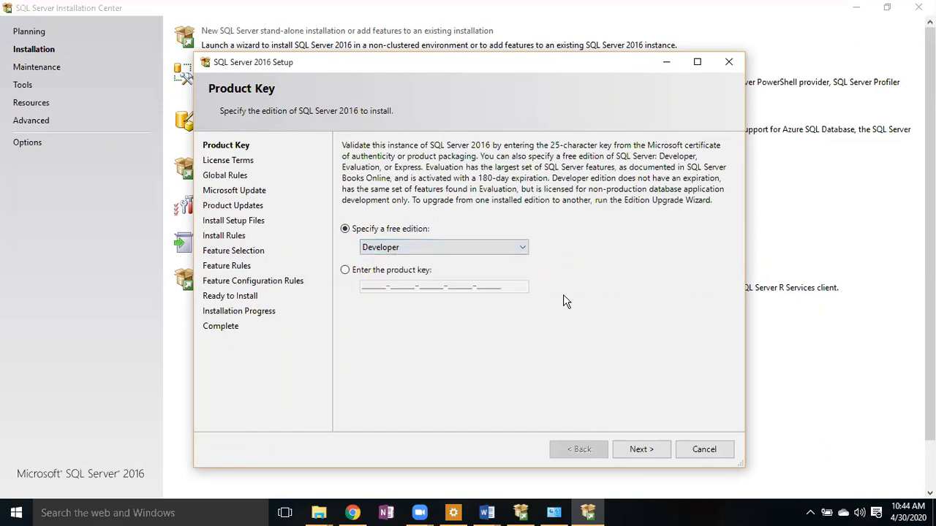
left_click(523, 248)
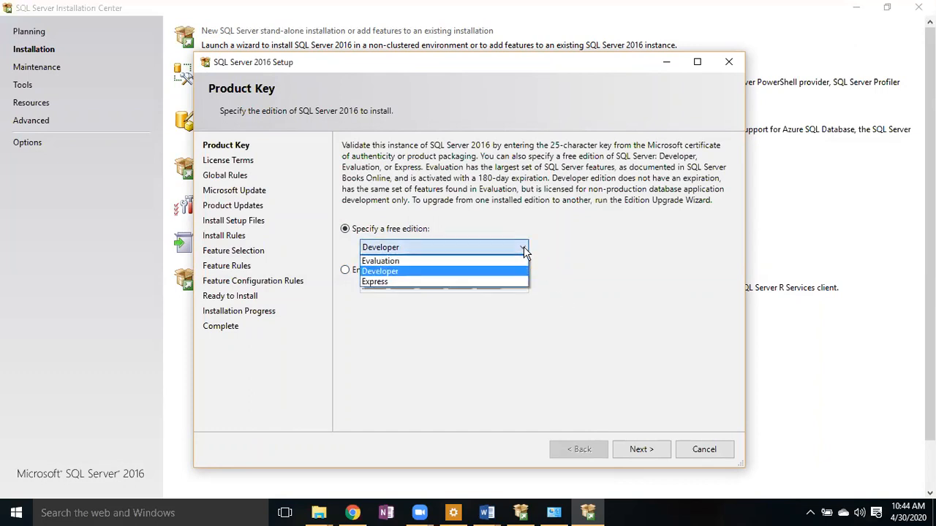
left_click(408, 330)
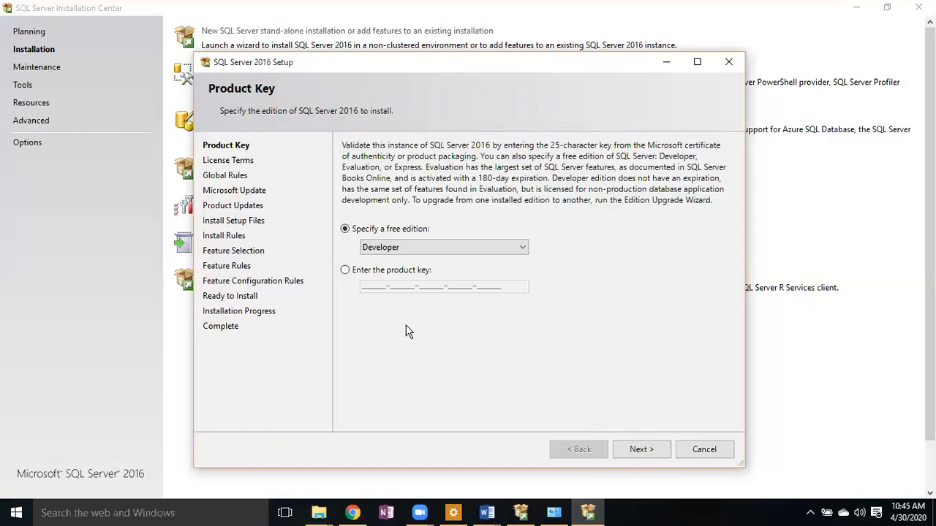
left_click(636, 450)
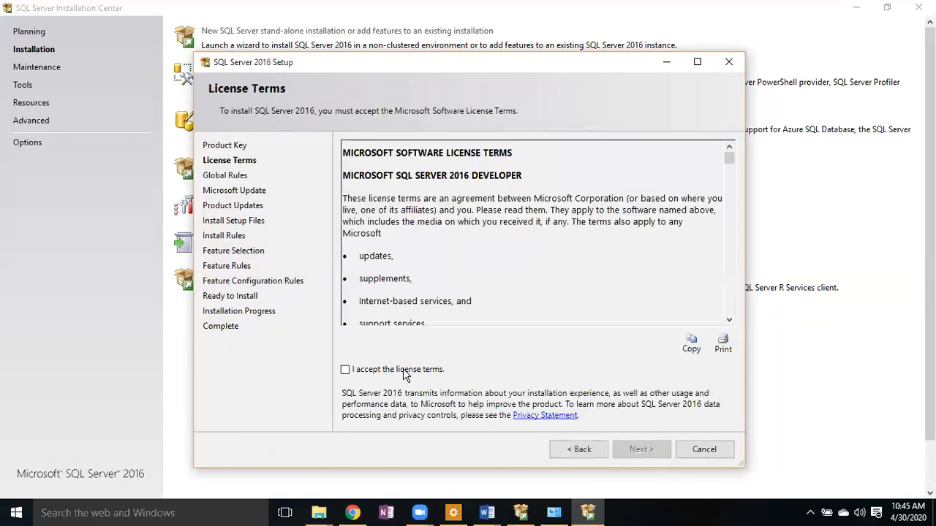
left_click(406, 375)
- Continue with Microsoft Update unchecked, skipping the Product Updates error to reach Install Rules
left_click(636, 450)
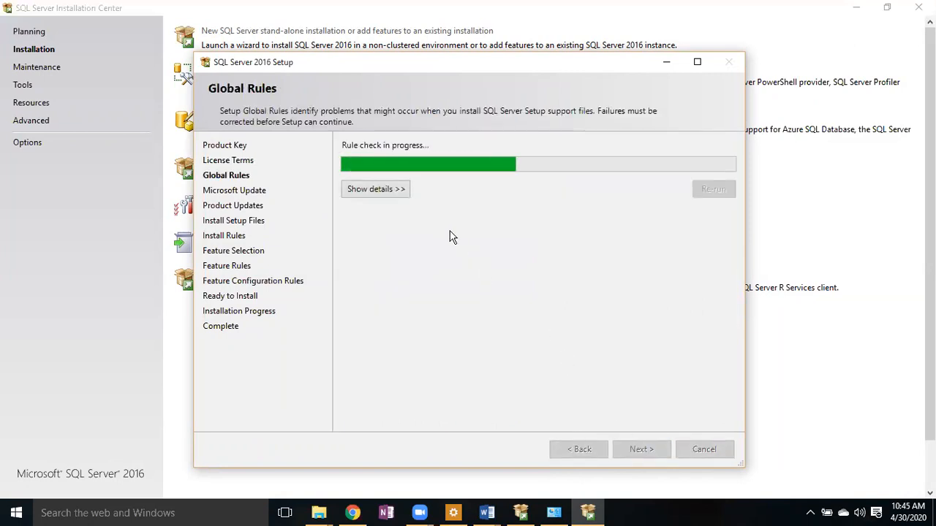
left_click(388, 196)
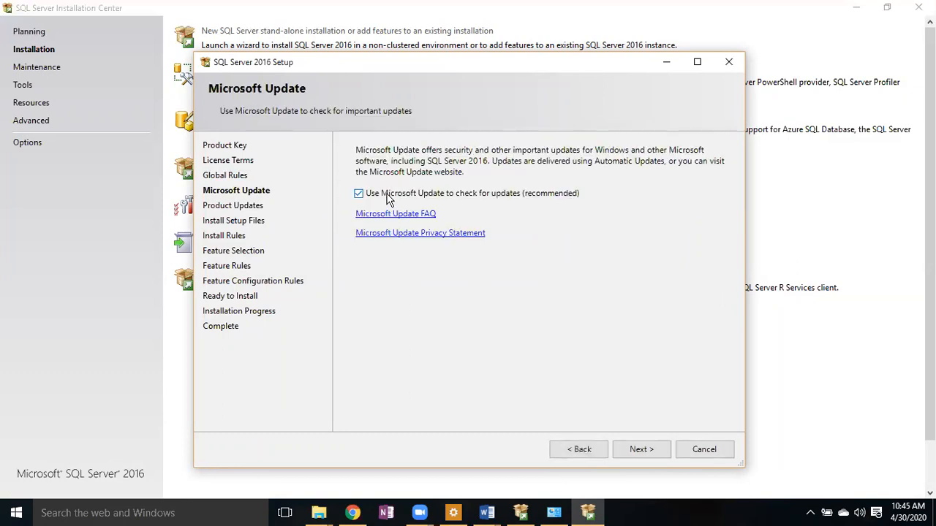
left_click(373, 196)
left_click(632, 452)
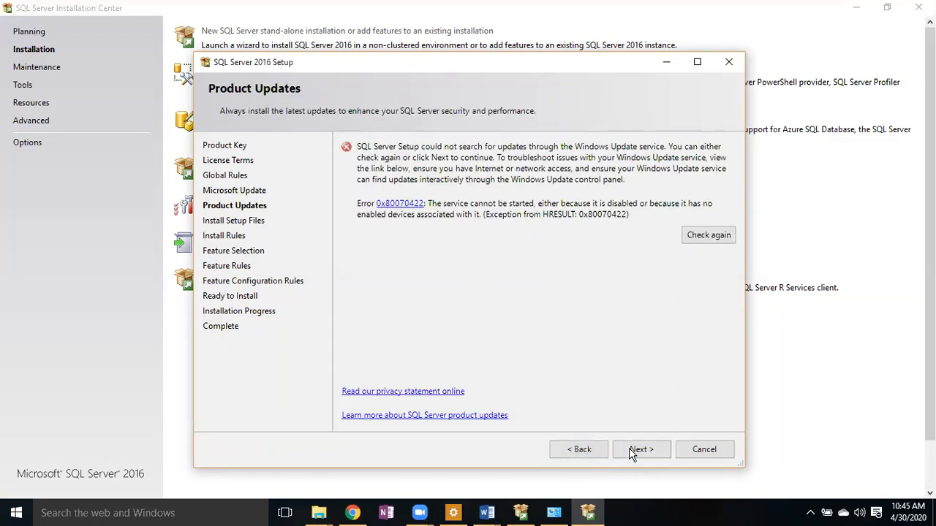
left_click(632, 453)
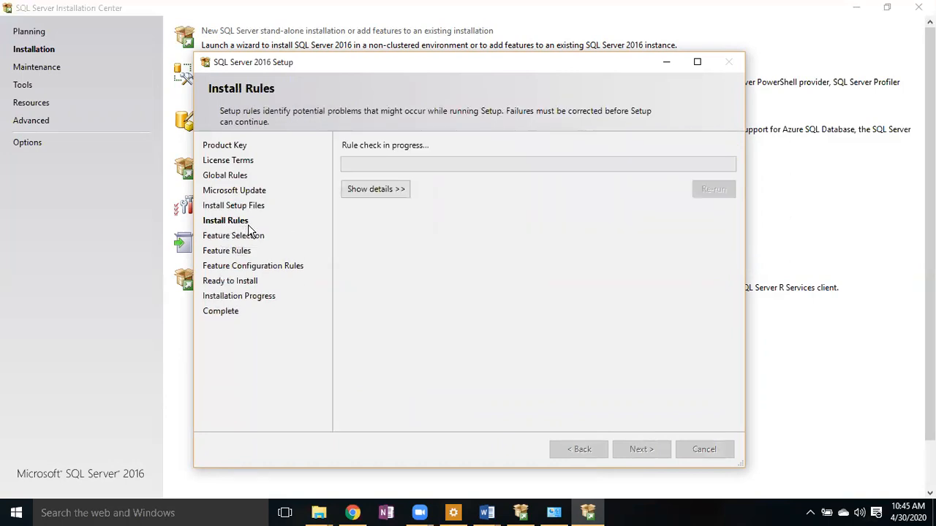
left_click(485, 514)
- Review the SQL Server 2012 Installation Steps document, minimize it, and return to Setup
left_click(486, 514)
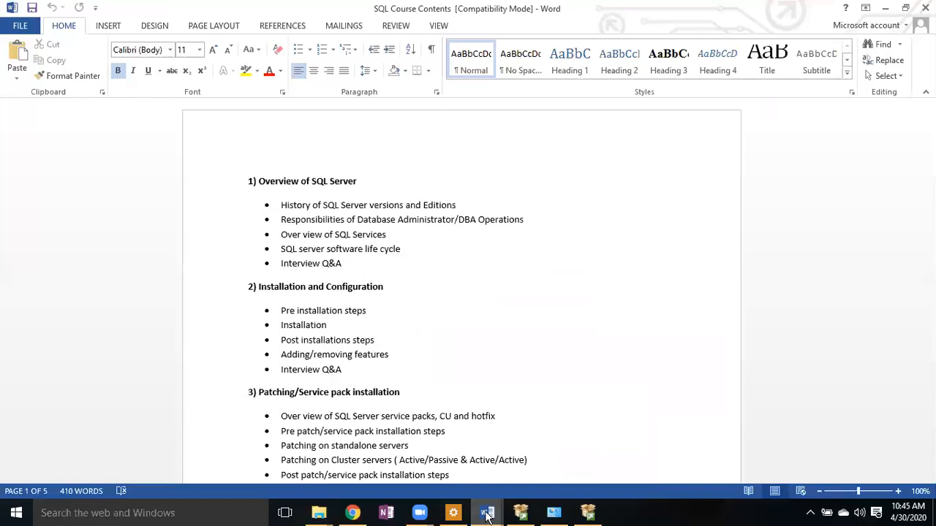
left_click(556, 473)
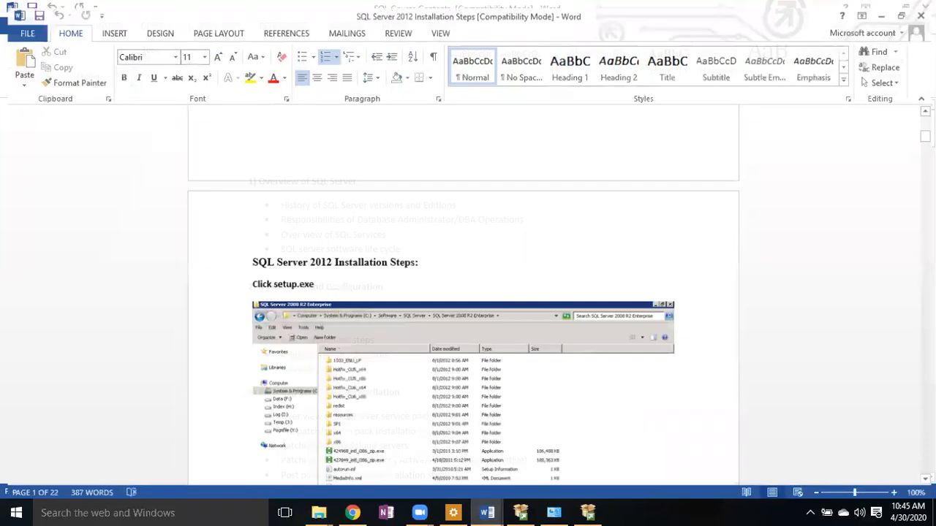
scroll(628, 185, "up", 15)
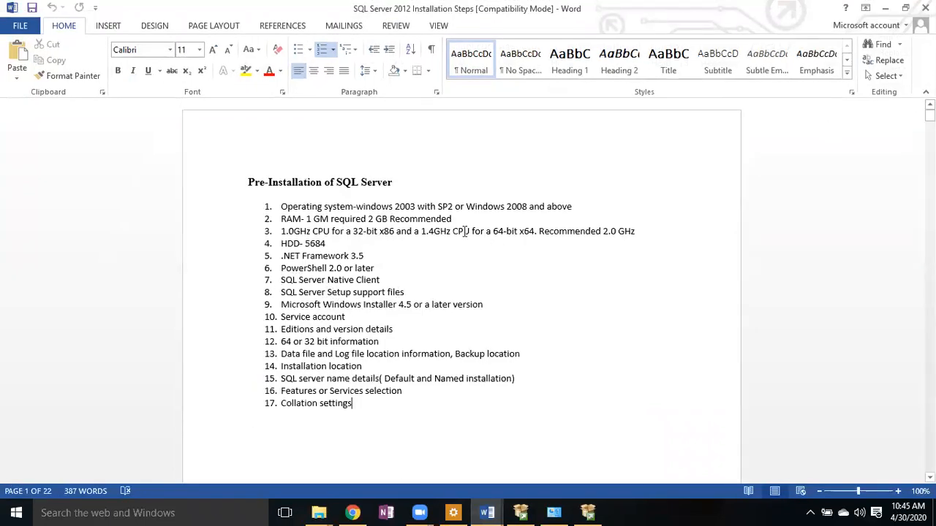
left_click(886, 9)
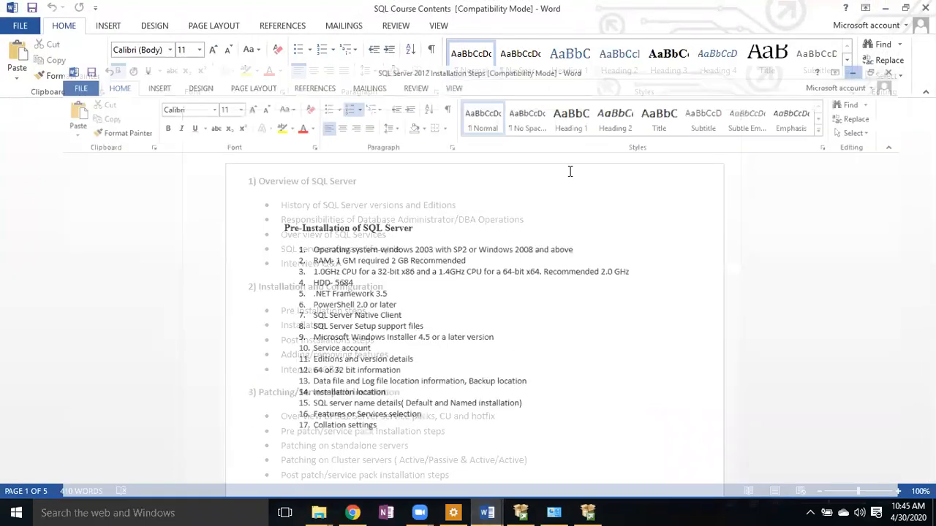
left_click(589, 513)
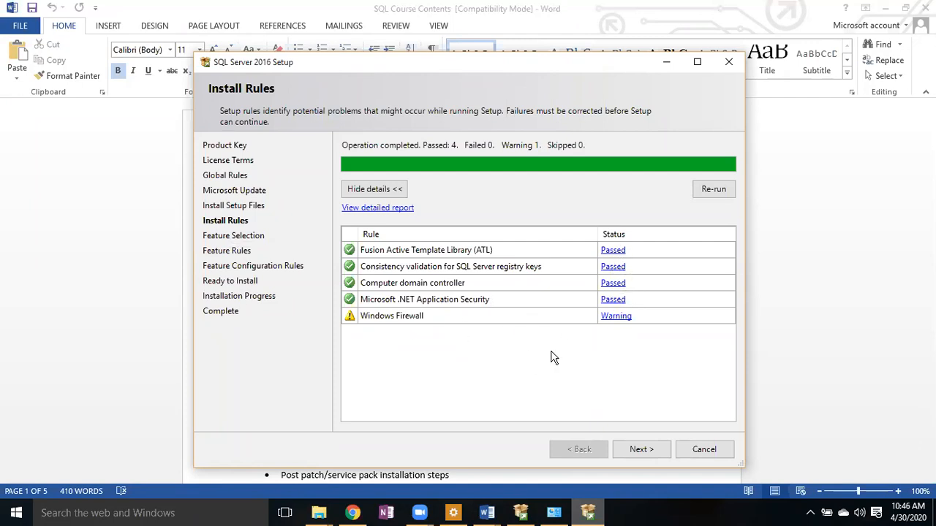
- Check the Windows Firewall warning, advance to Feature Selection, and maximize the Setup window
left_click(614, 316)
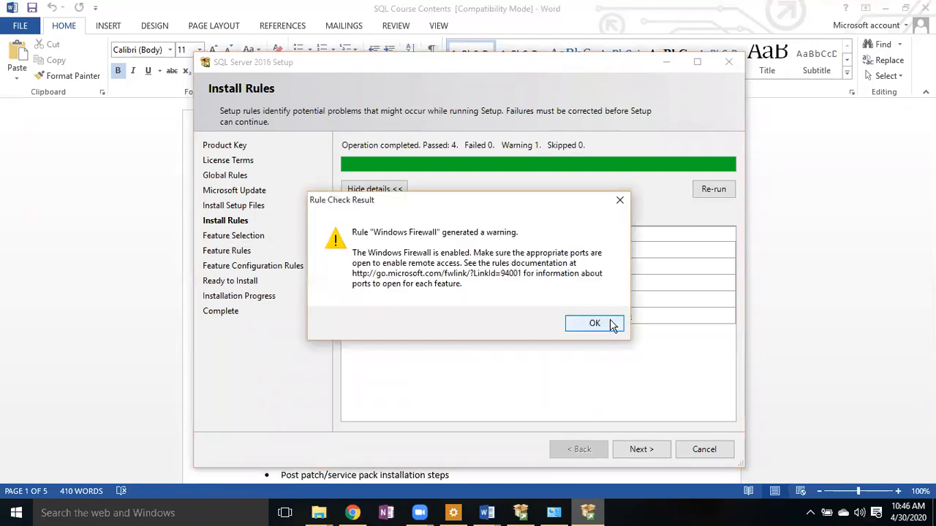
left_click(605, 324)
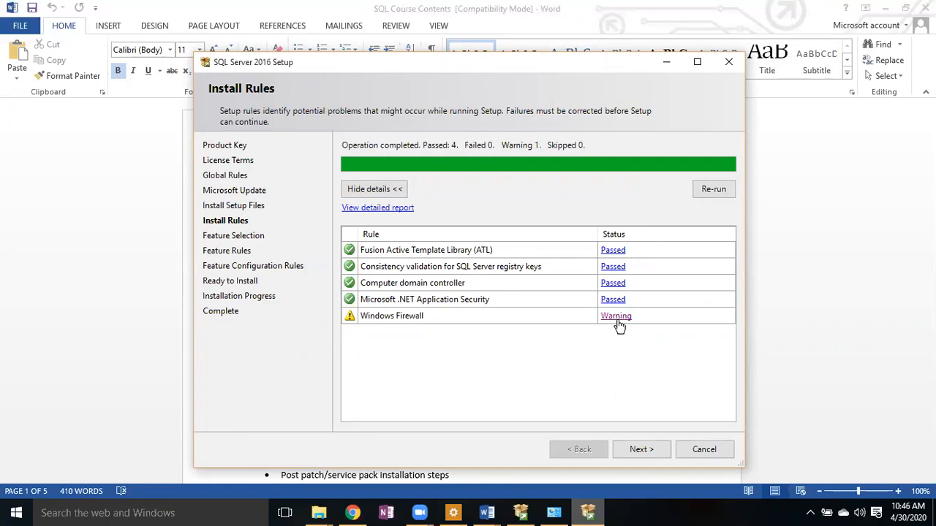
left_click(636, 448)
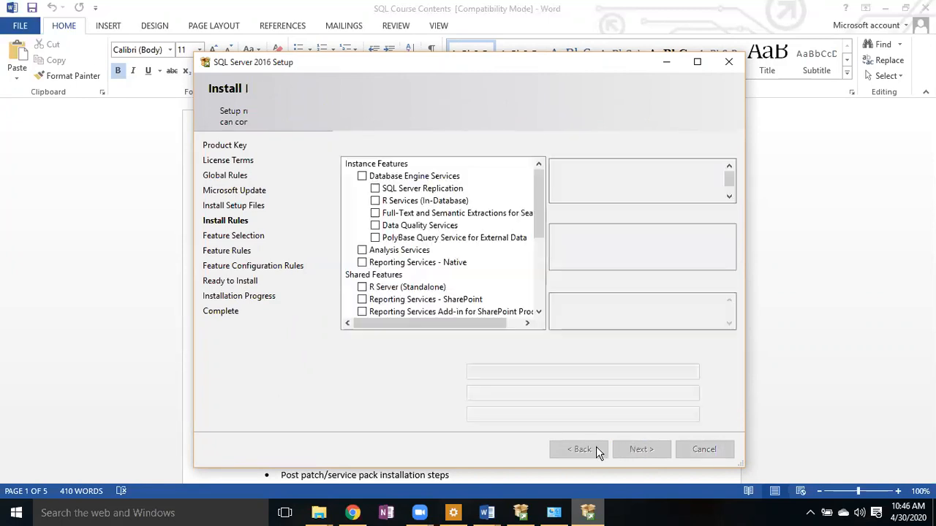
left_click(596, 447)
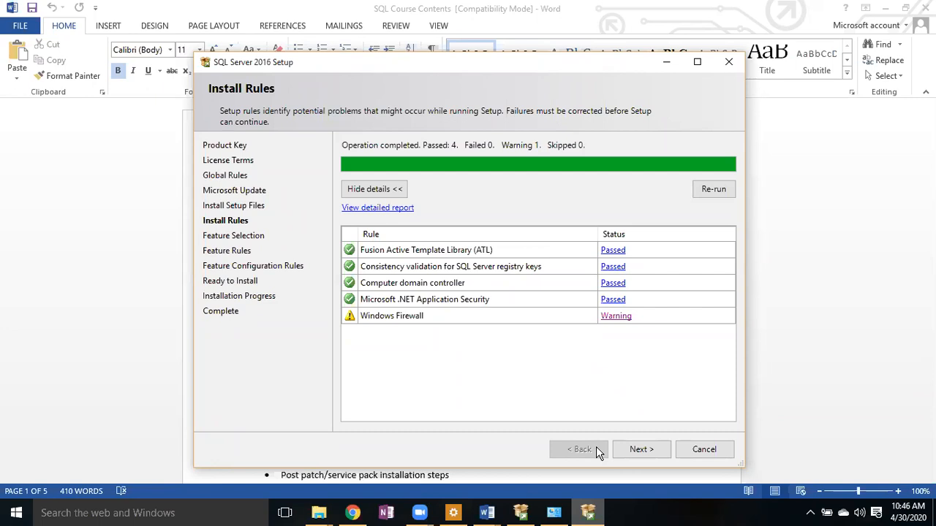
left_click(634, 448)
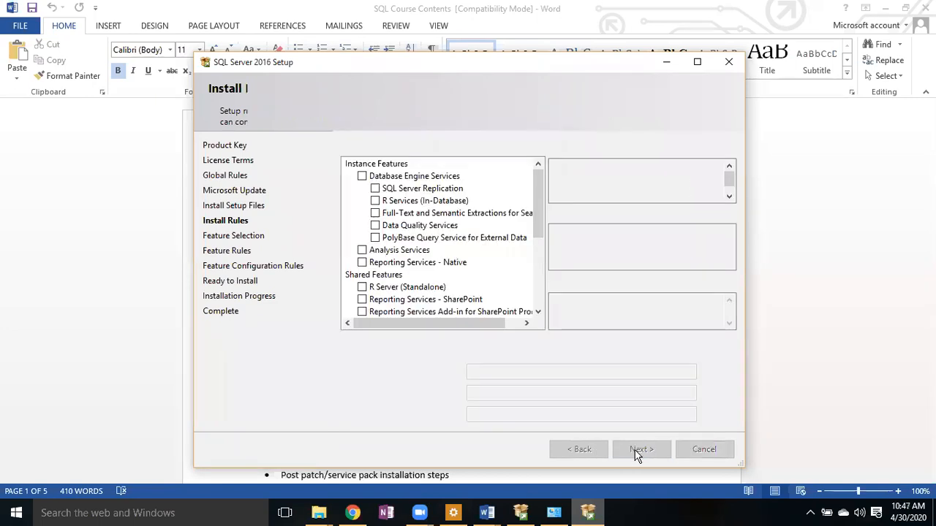
left_click(697, 62)
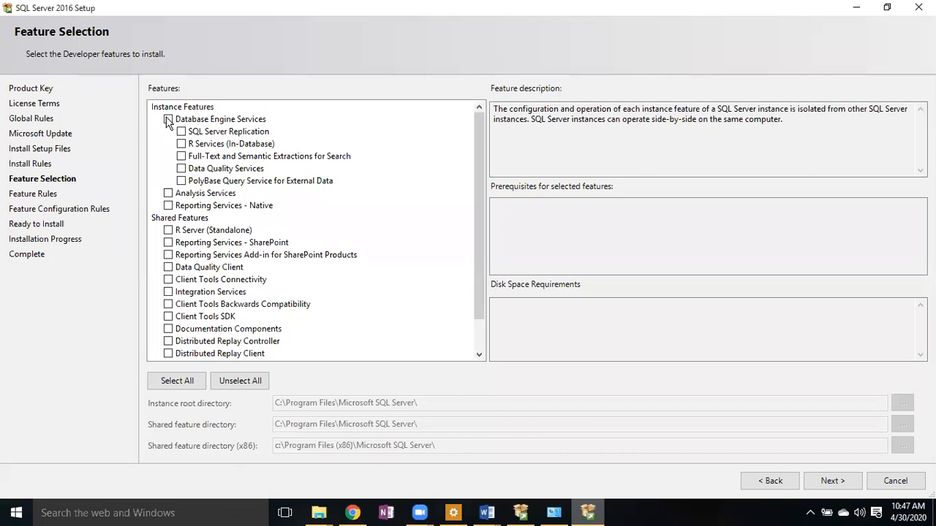
- Tick and untick Database Engine, Analysis, Reporting and R Server features to preview requirements, leaving none selected
left_click(168, 120)
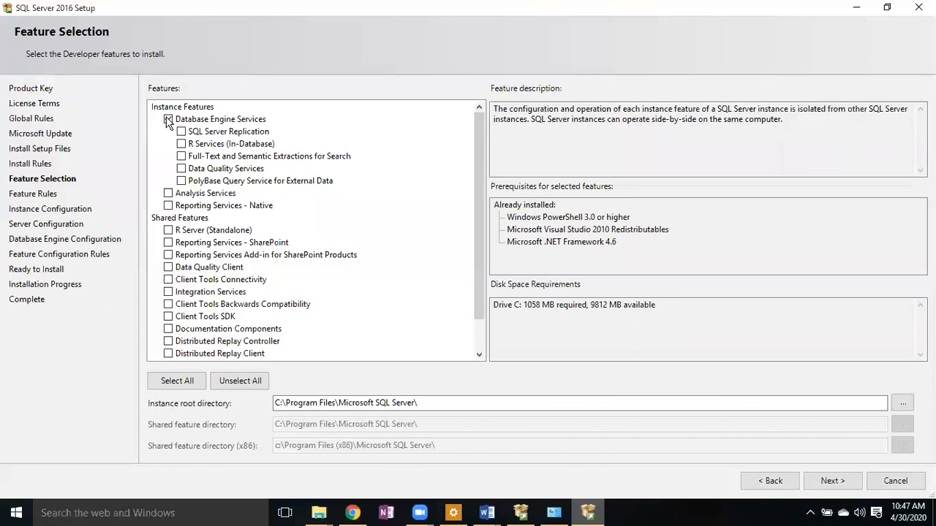
left_click(169, 120)
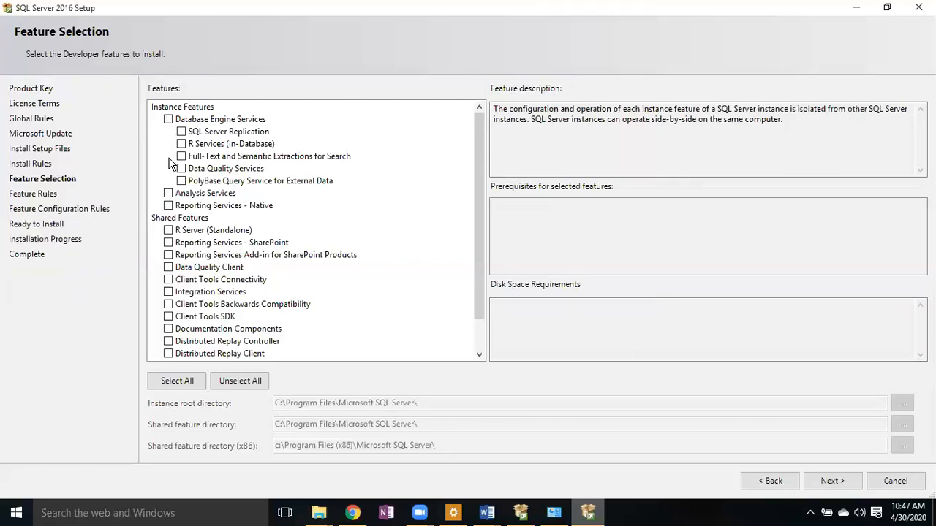
left_click(169, 194)
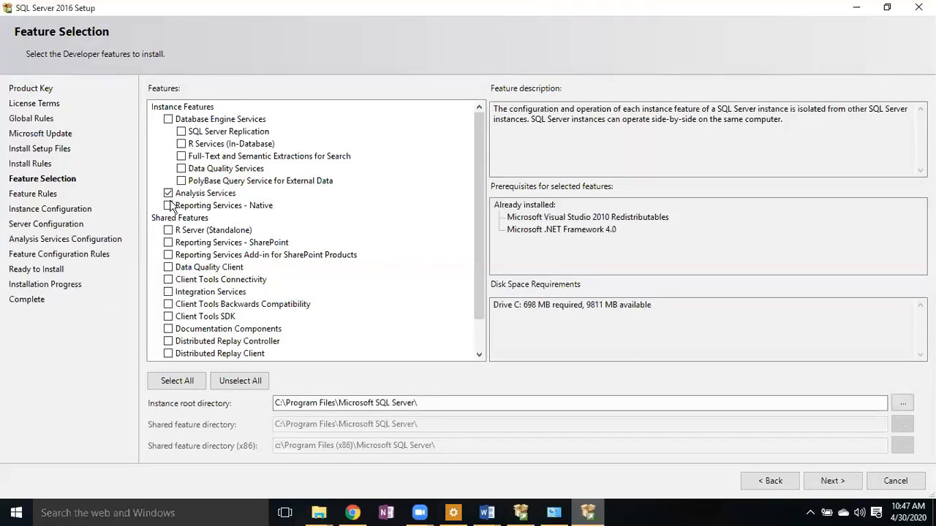
left_click(169, 207)
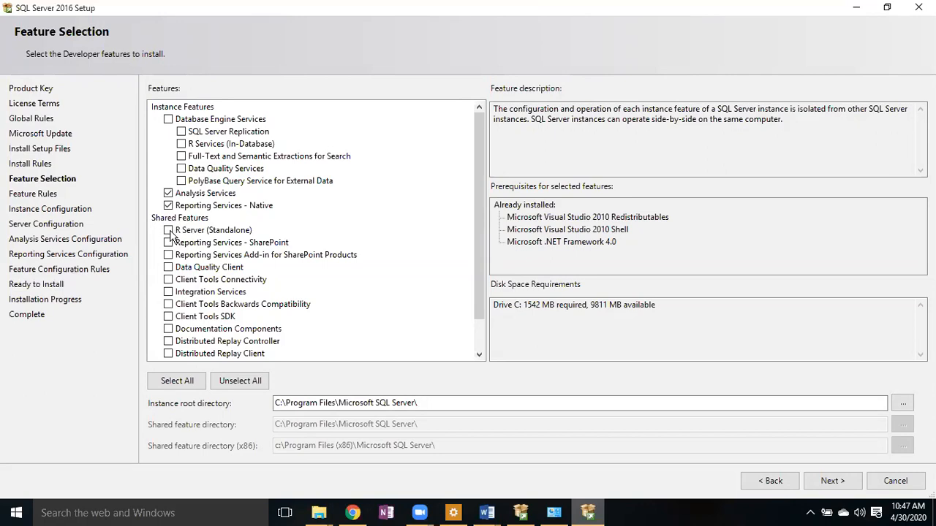
left_click(168, 205)
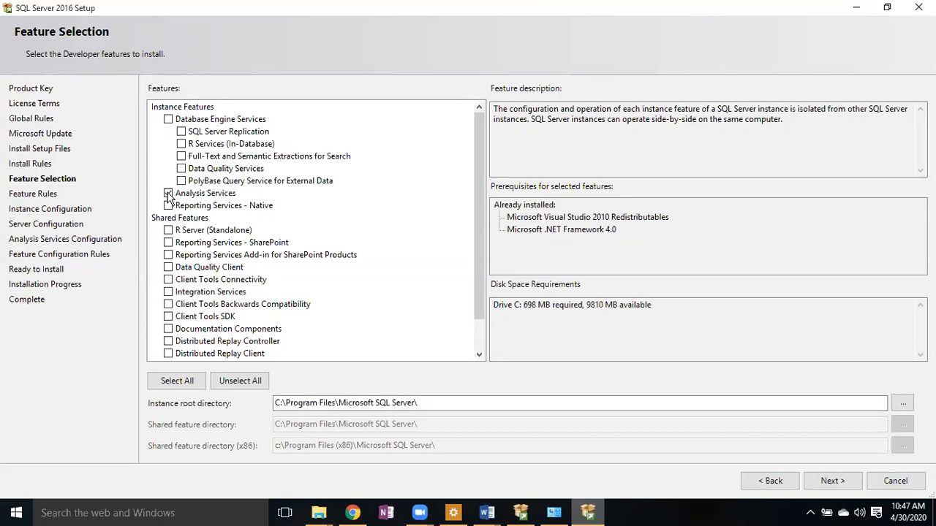
left_click(169, 193)
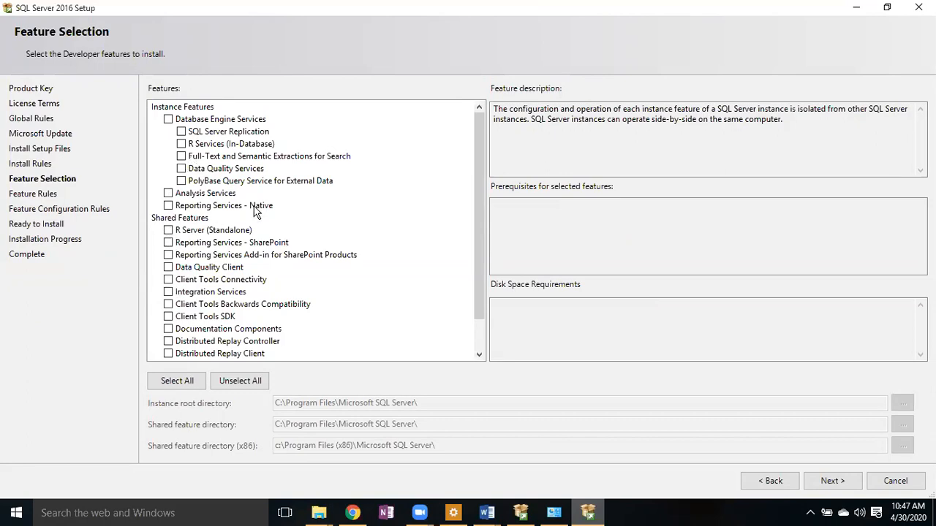
left_click(169, 231)
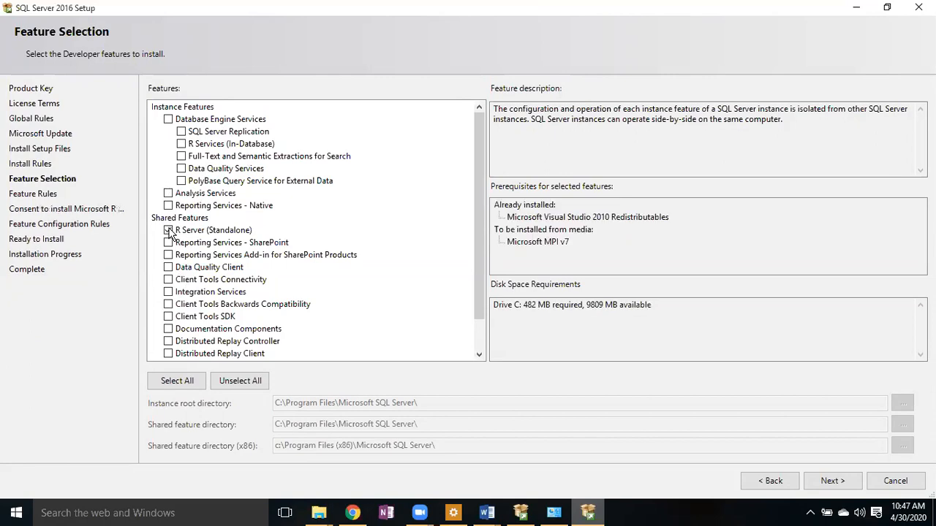
left_click(169, 243)
left_click(169, 230)
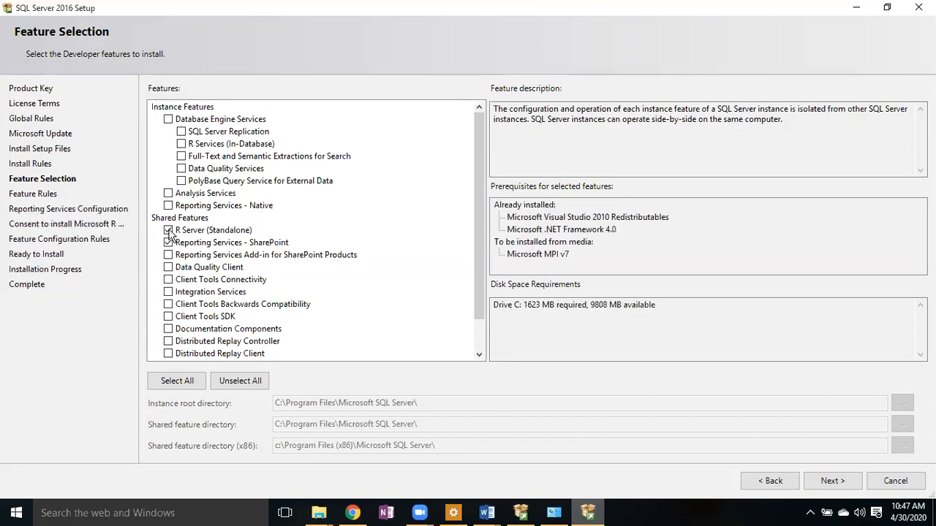
left_click(169, 242)
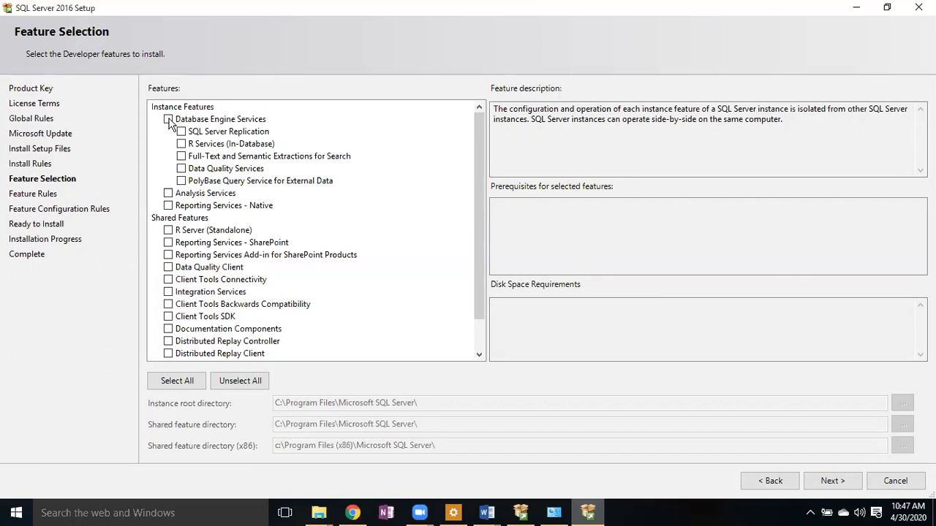
- Tick Database Engine Services, try then untick R Services and PolyBase, needing 1058 MB on C
left_click(168, 119)
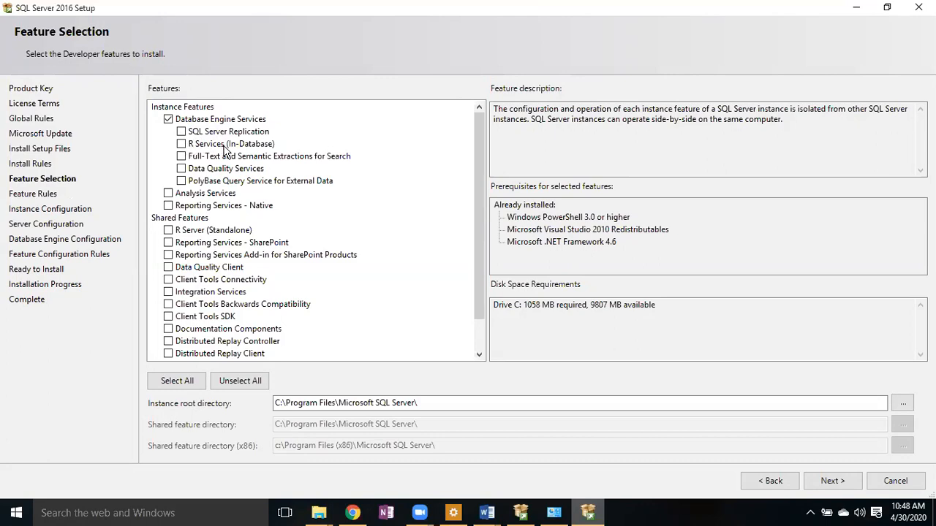
left_click(224, 146)
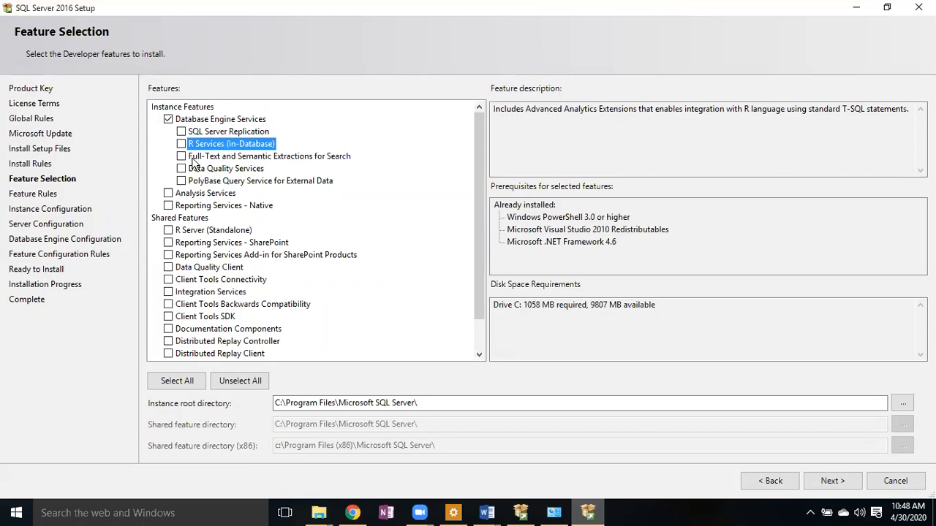
left_click(364, 41)
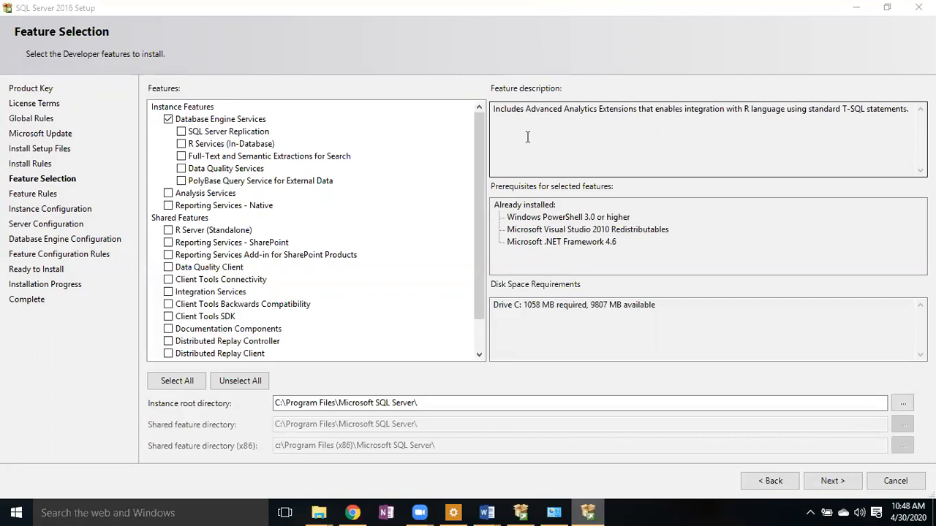
left_click(181, 144)
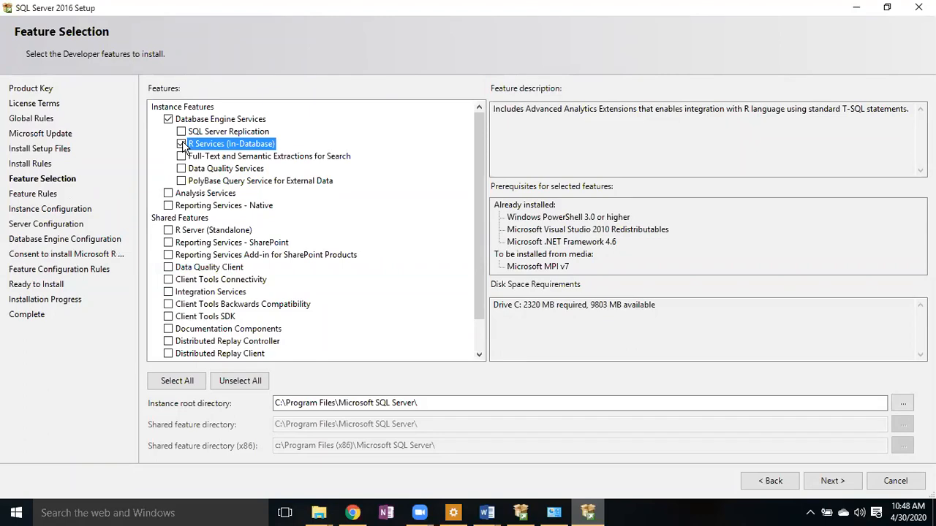
left_click(181, 144)
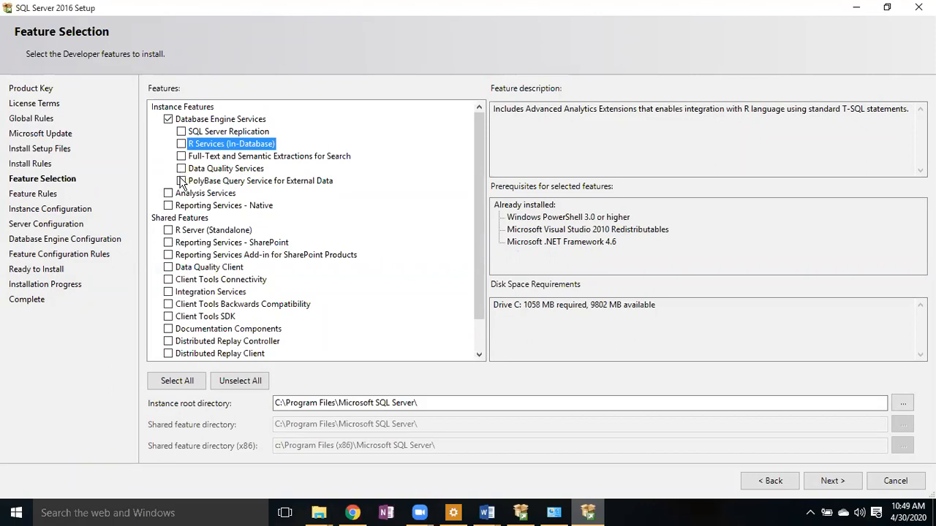
left_click(180, 182)
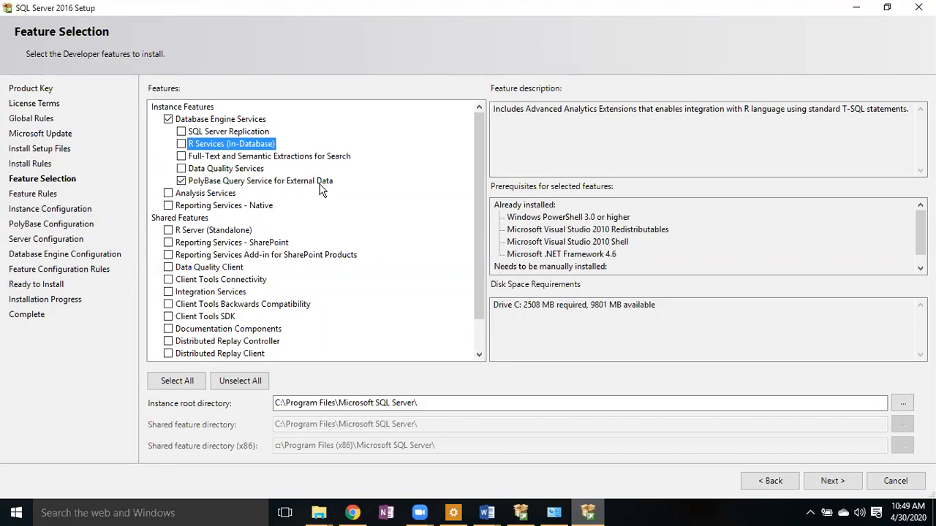
left_click(183, 182)
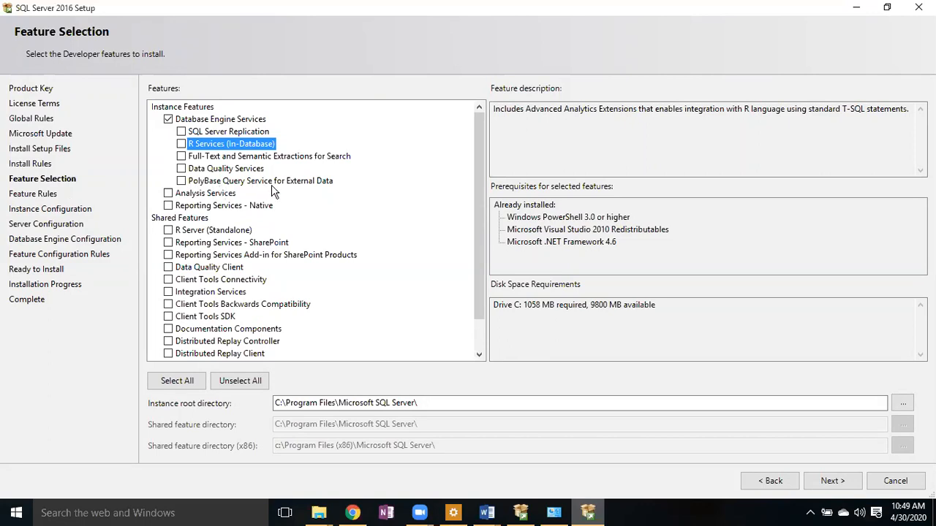
left_click(189, 183)
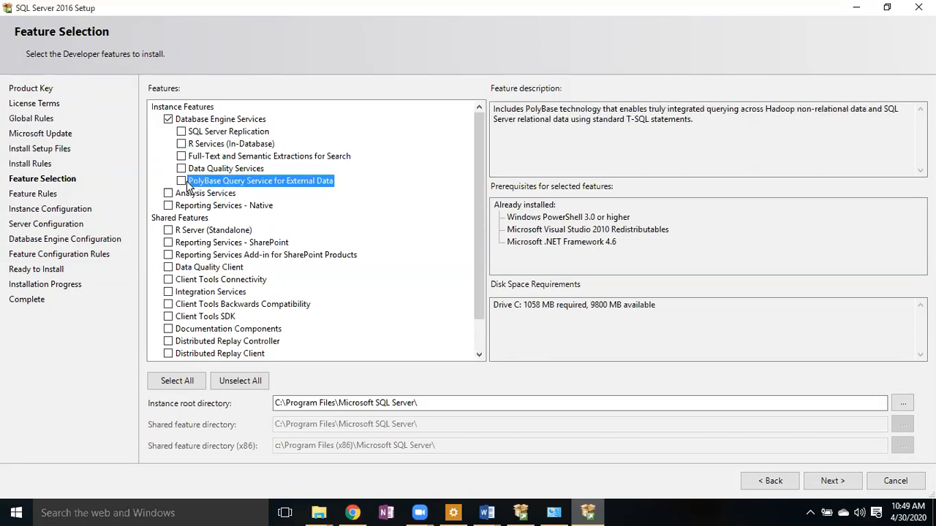
left_click(181, 182)
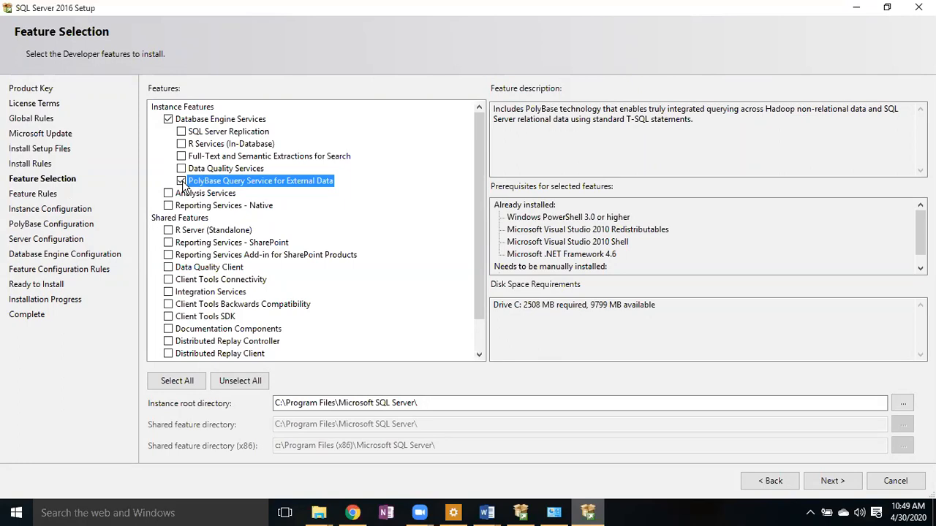
left_click(181, 181)
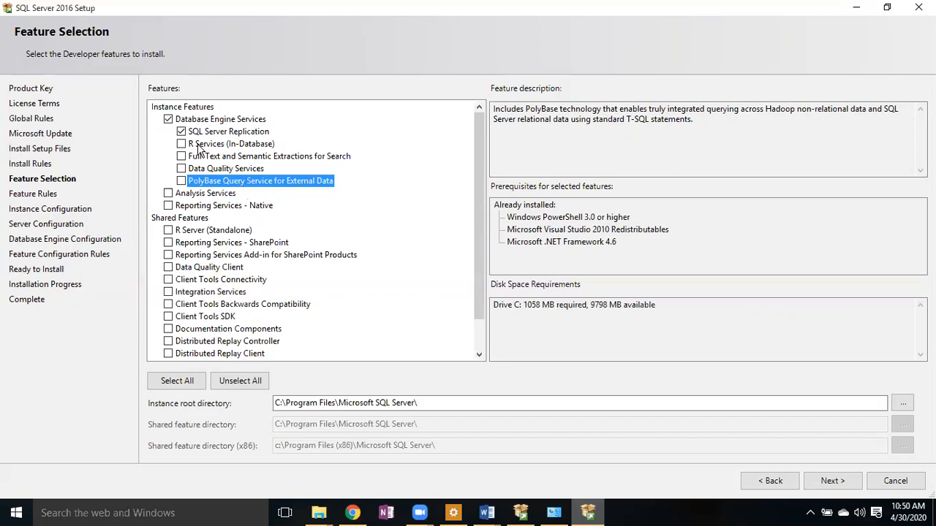
- Tick SQL Server Replication and Full-Text and Semantic Extractions for Search under Database Engine Services
left_click(182, 132)
left_click(181, 157)
left_click(181, 156)
left_click(182, 157)
- Leave Analysis Services and Reporting Services - Native unticked, and view the Data Quality Services description
left_click(168, 194)
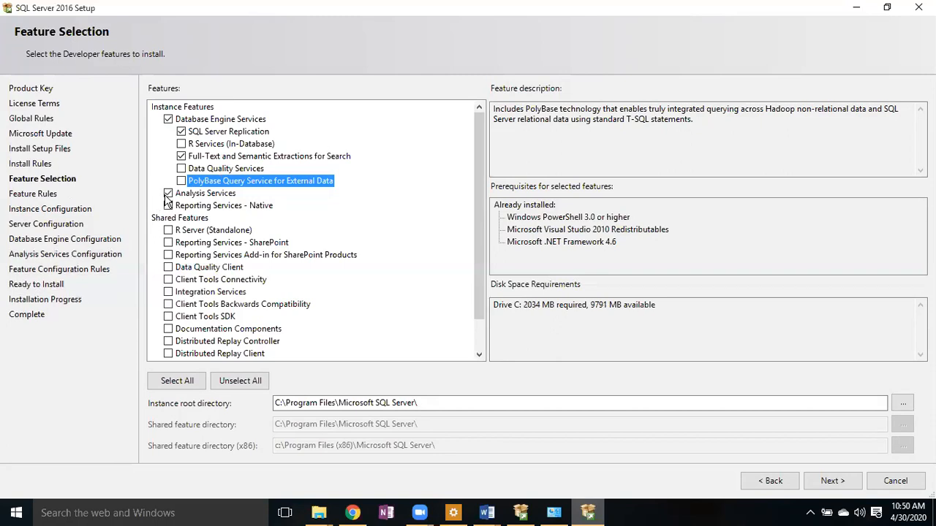
left_click(169, 193)
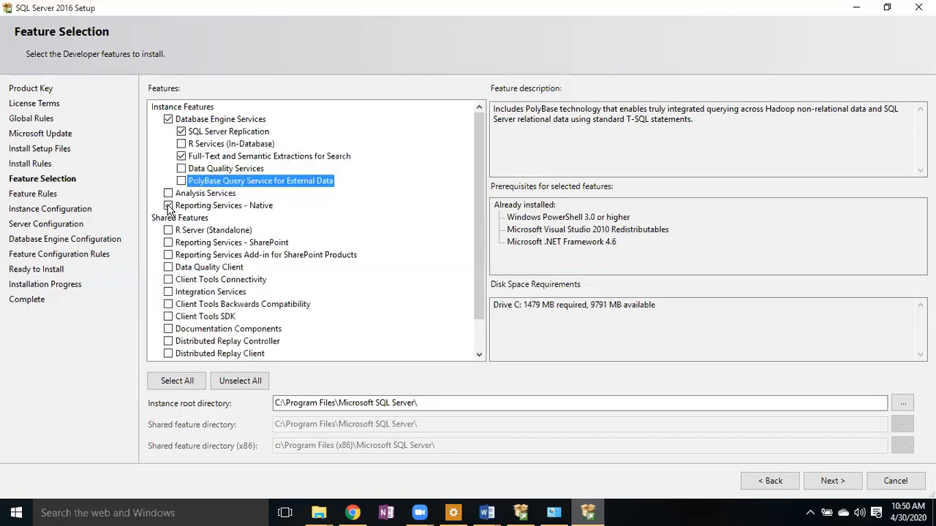
left_click(168, 205)
left_click(213, 172)
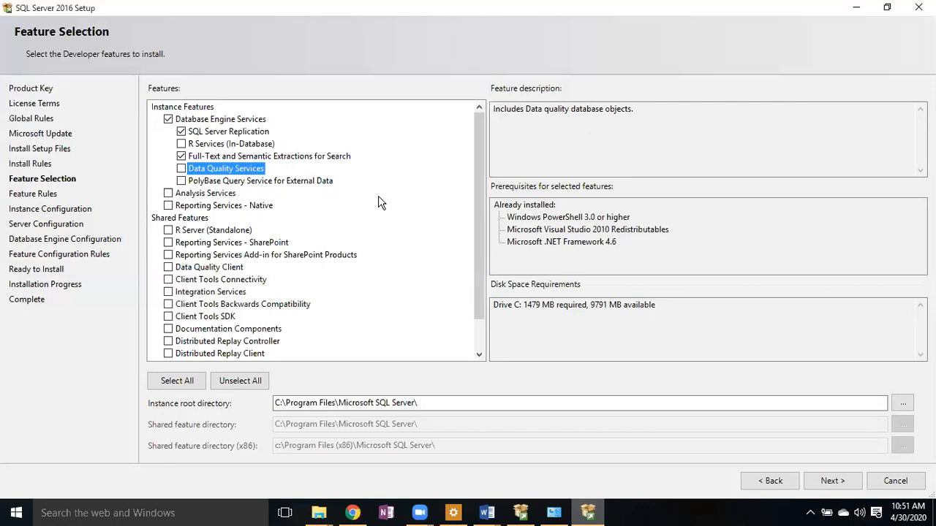
mouse_move(480, 239)
left_mouse_down()
mouse_move(485, 286)
mouse_move(480, 232)
left_mouse_up()
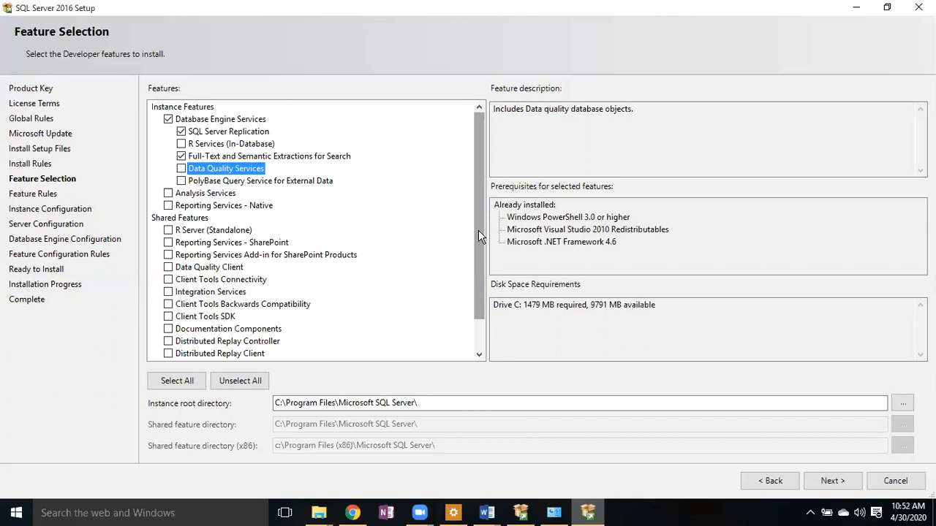
left_click_drag(478, 229, 478, 275)
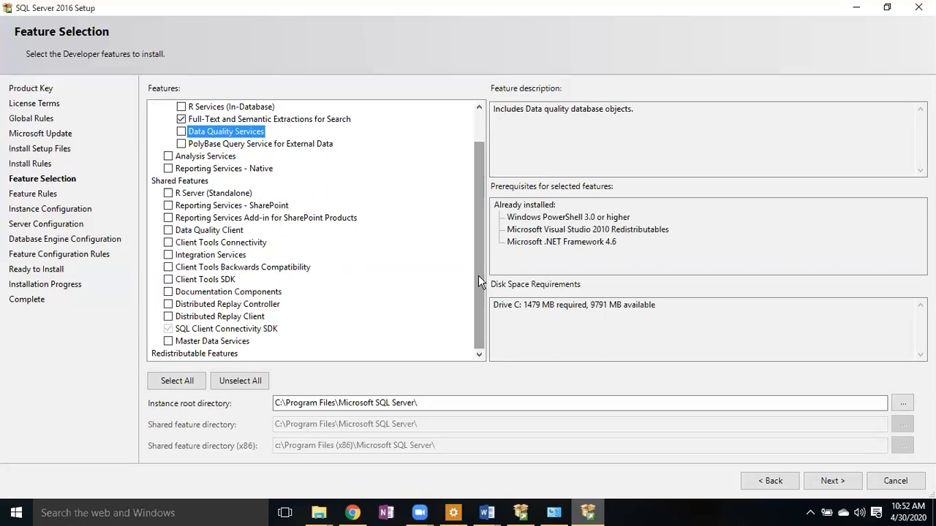
left_click_drag(478, 275, 474, 245)
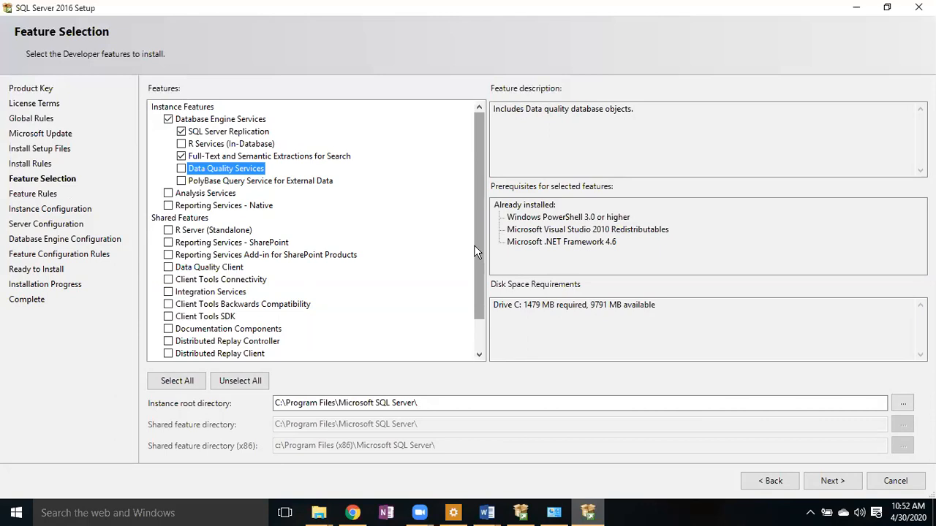
- Search Windows for 'sql' and launch SQL Server Configuration Manager
left_click(169, 514)
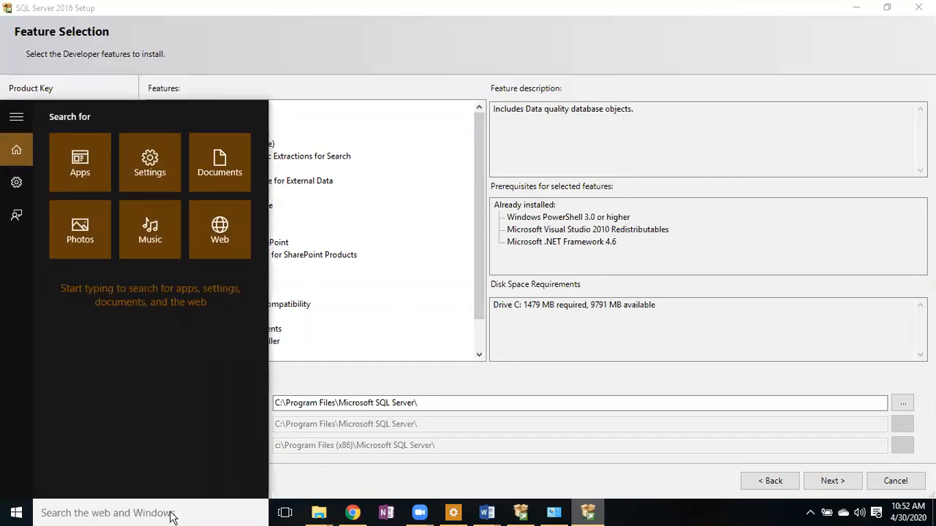
left_click(428, 331)
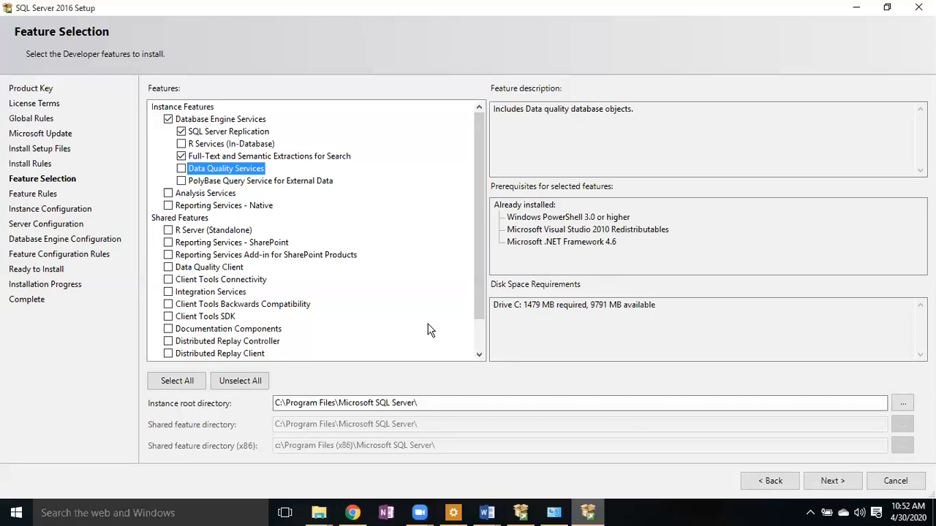
left_click(167, 514)
type("sql")
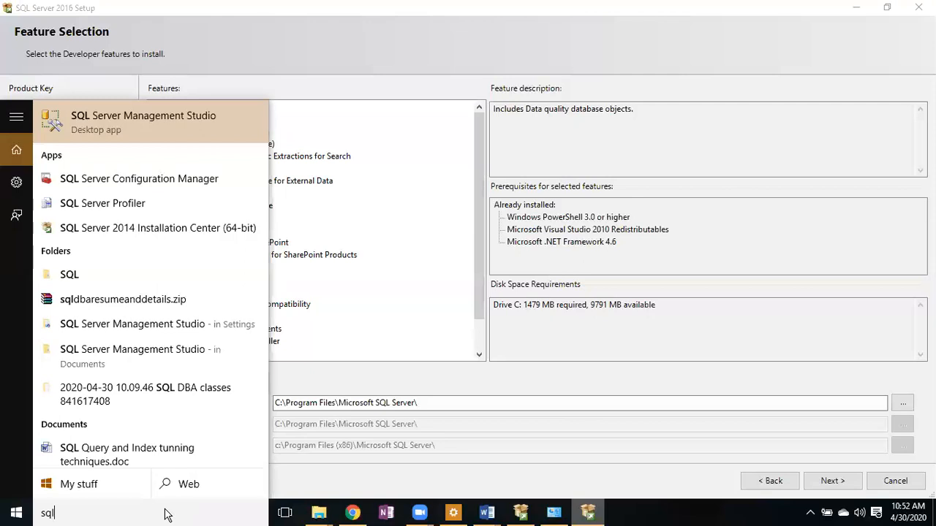
left_click(172, 179)
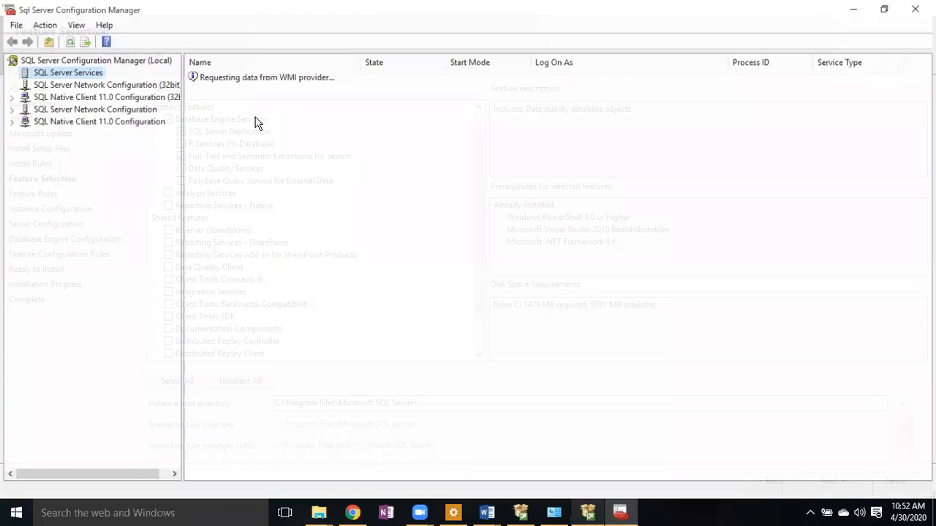
- Review the SQL Server (INSTANCE1), SQL Server Agent and Full-text Filter Daemon Launcher services
left_click(277, 101)
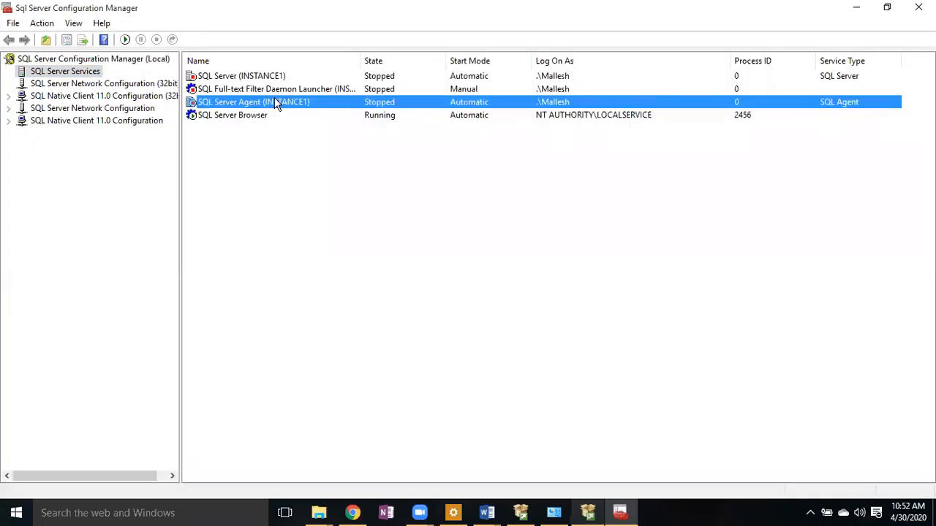
left_click(230, 90)
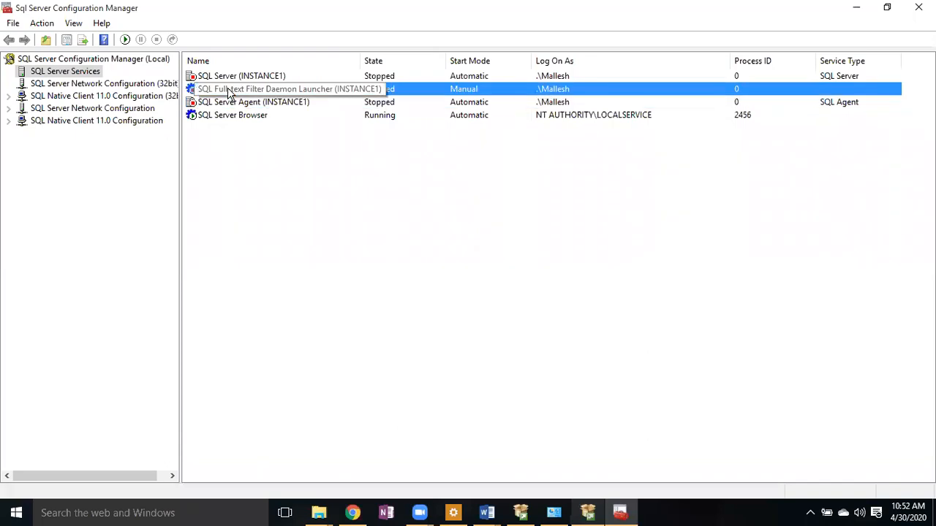
left_click(230, 76)
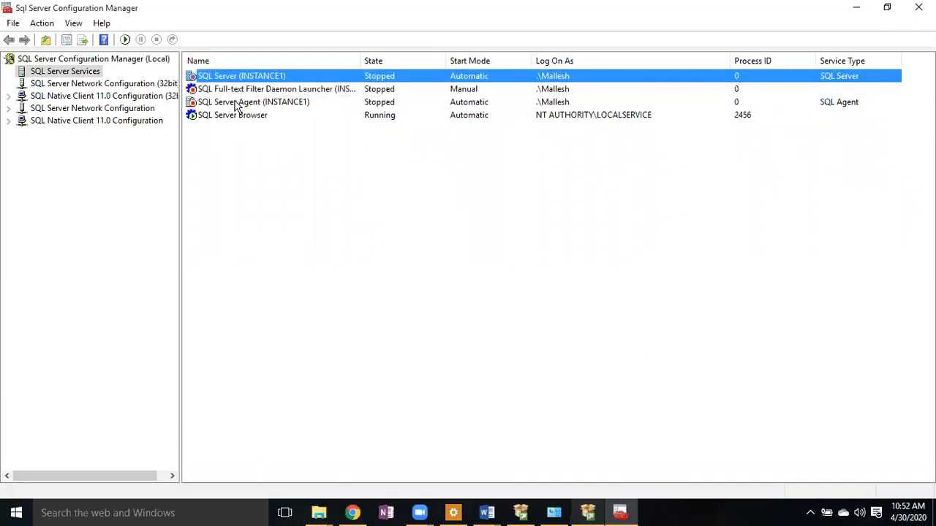
left_click(238, 101)
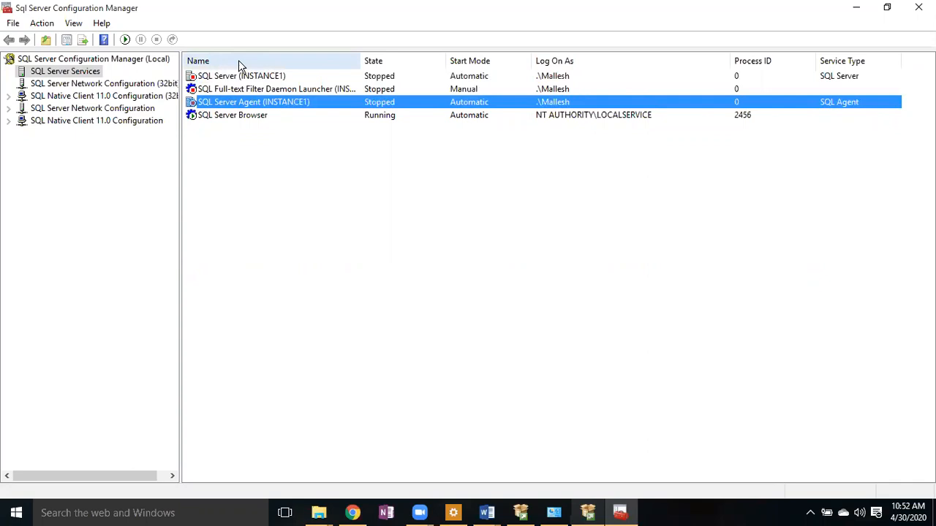
left_click(244, 78)
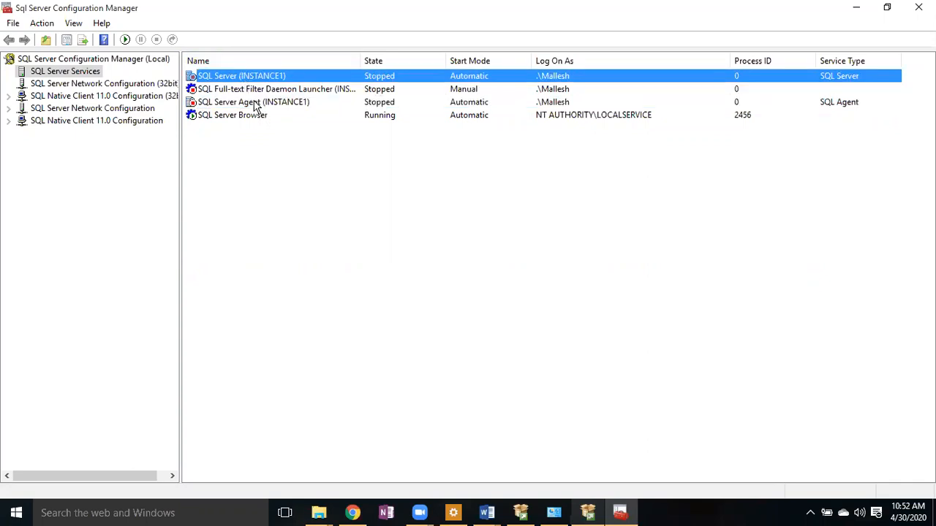
left_click(256, 104)
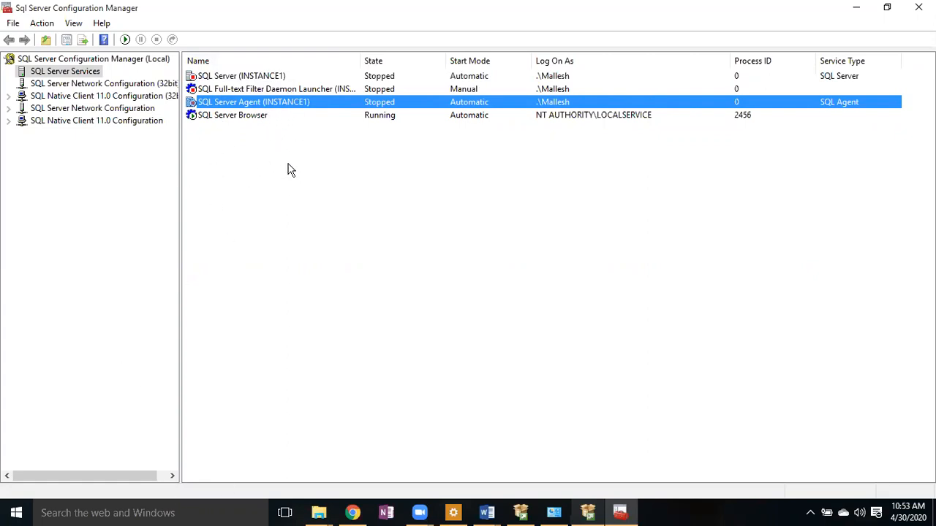
- Minimize Configuration Manager to return to SQL Server 2016 Setup
left_click(182, 512)
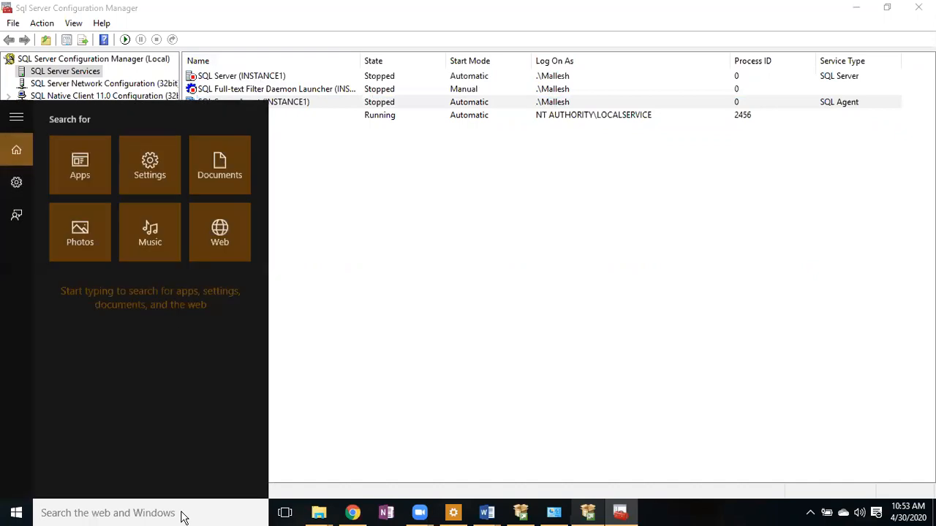
left_click(436, 353)
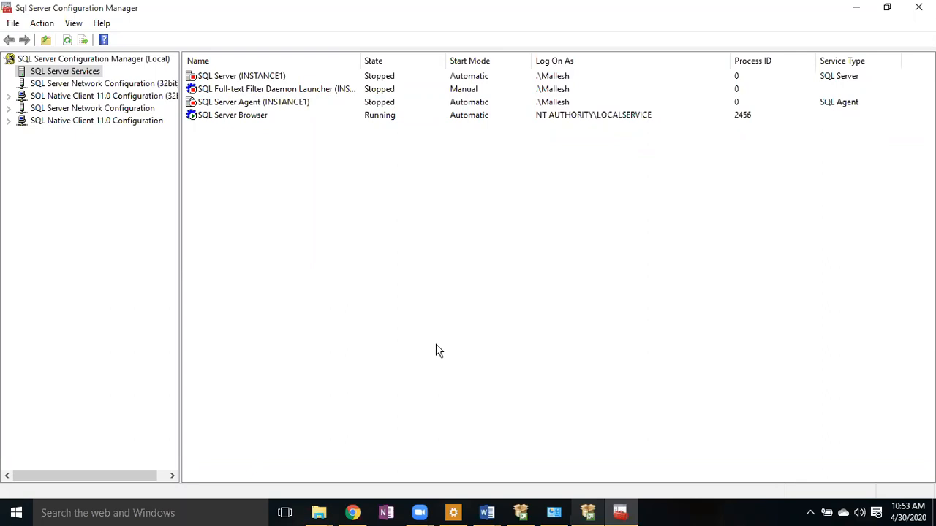
left_click(856, 8)
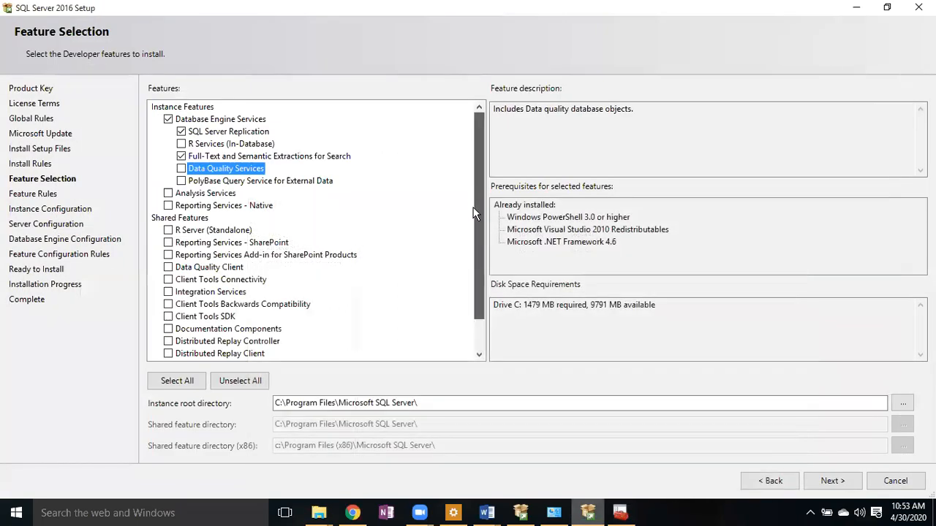
- Accept the selected features and default instance root directory, moving on to Instance Configuration
scroll(469, 290, "down", 1)
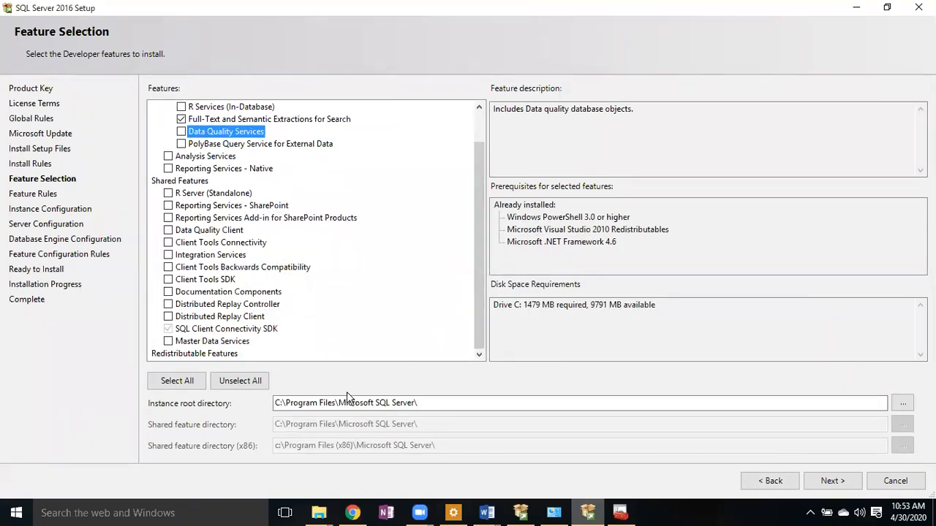
left_click(279, 402)
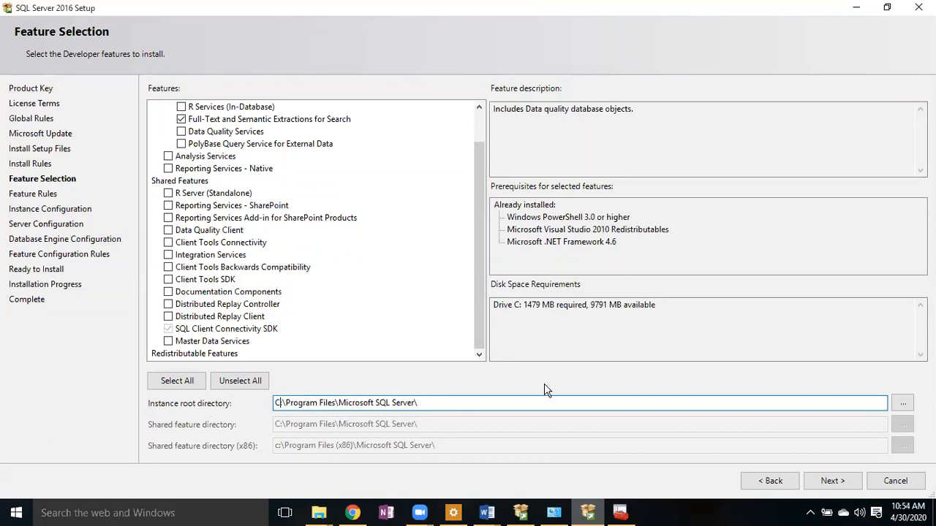
left_click(840, 488)
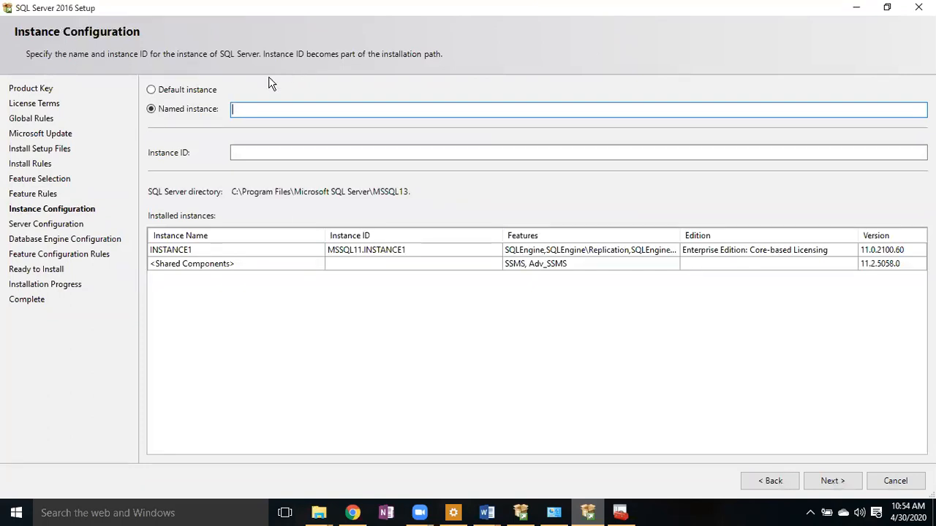
- Make the new instance a named instance called SQL2016, keeping instance ID SQL2016, and continue
left_click(151, 90)
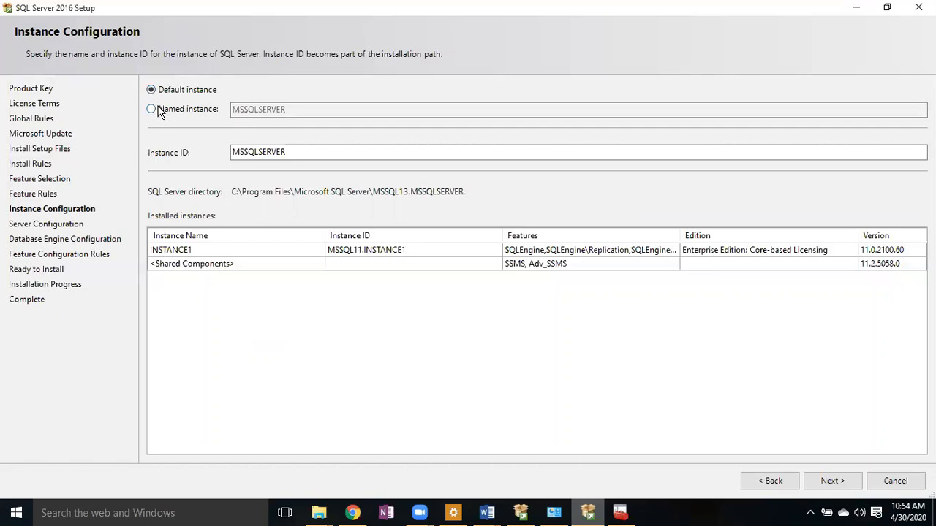
left_click(159, 111)
left_click(152, 91)
left_click(184, 113)
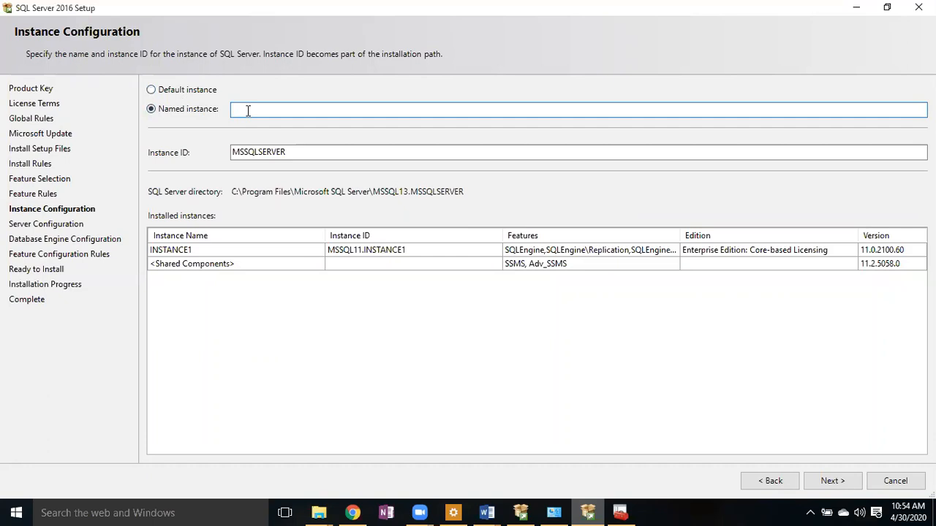
type("SQL ")
type("Serv")
key("BackSpace")
key("BackSpace")
key("BackSpace")
key("BackSpace")
key("BackSpace")
type("2016")
key("Tab")
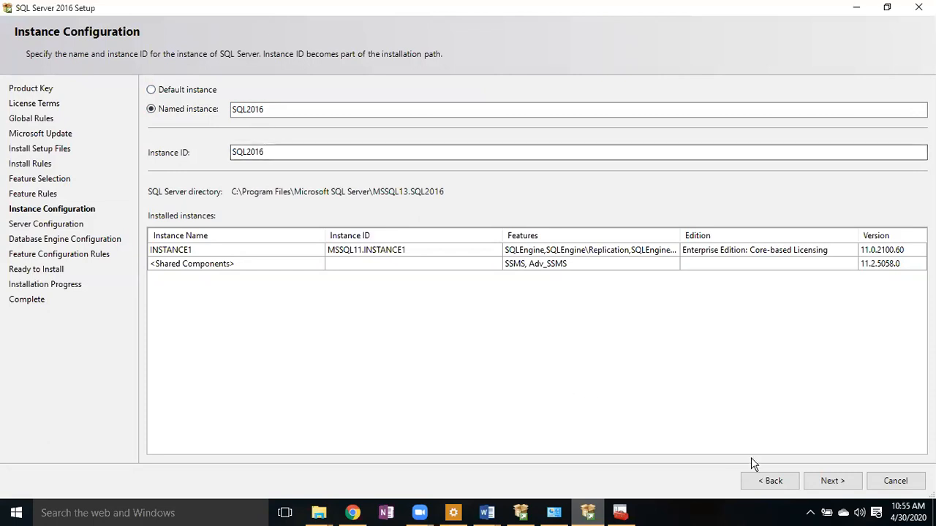
left_click(833, 483)
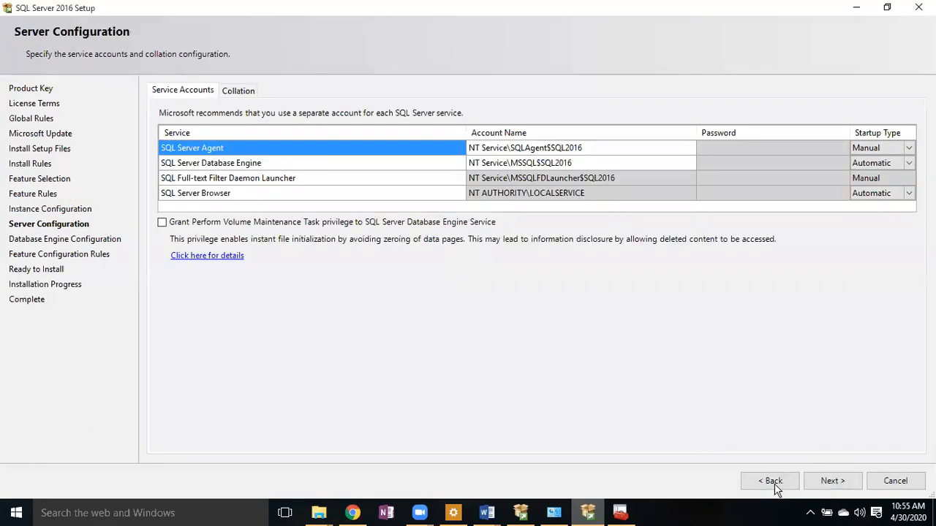
left_click(772, 481)
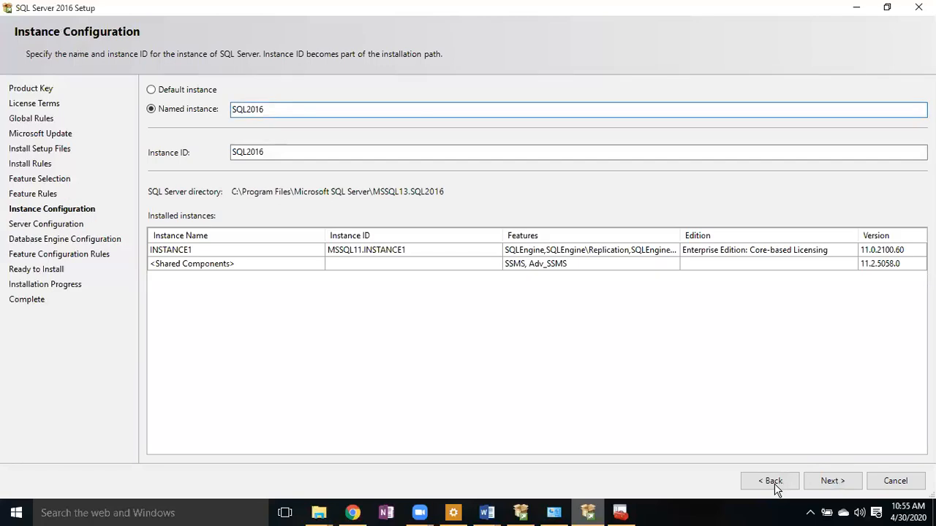
left_click(822, 481)
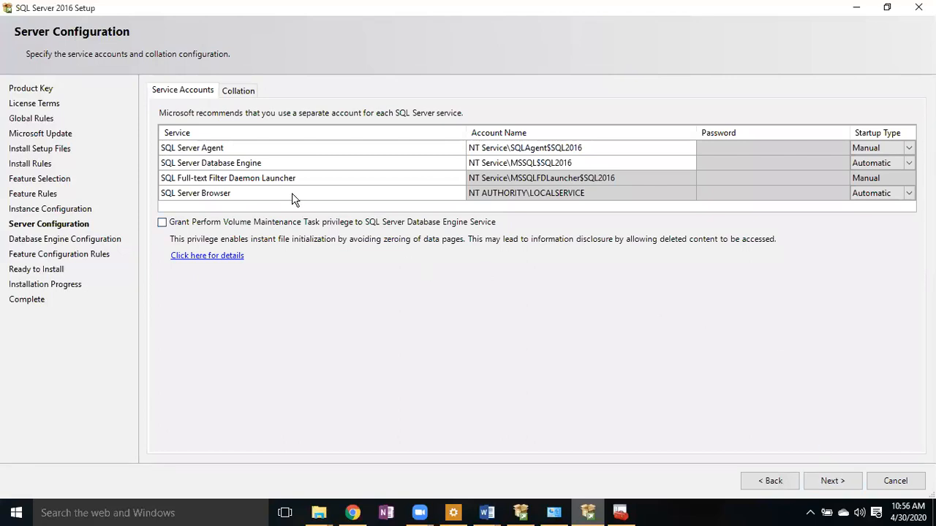
left_click(216, 148)
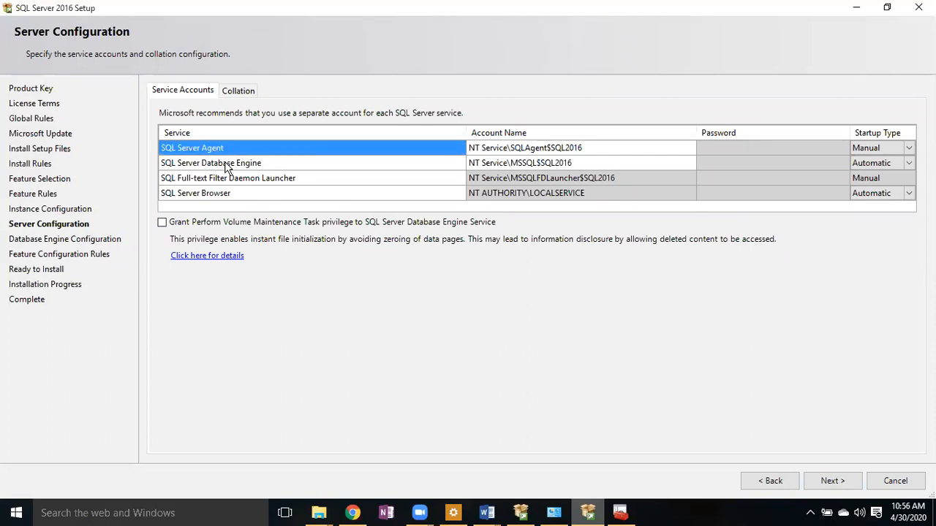
left_click(227, 166)
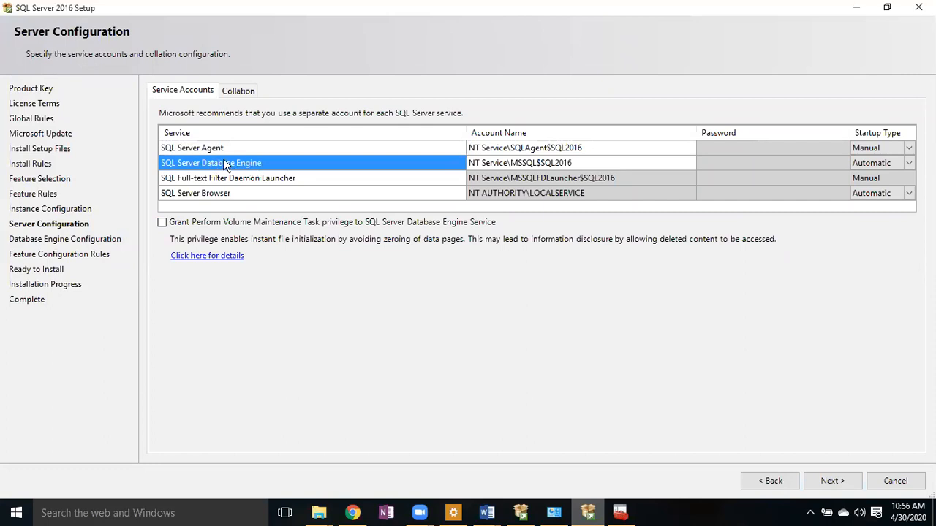
left_click(202, 147)
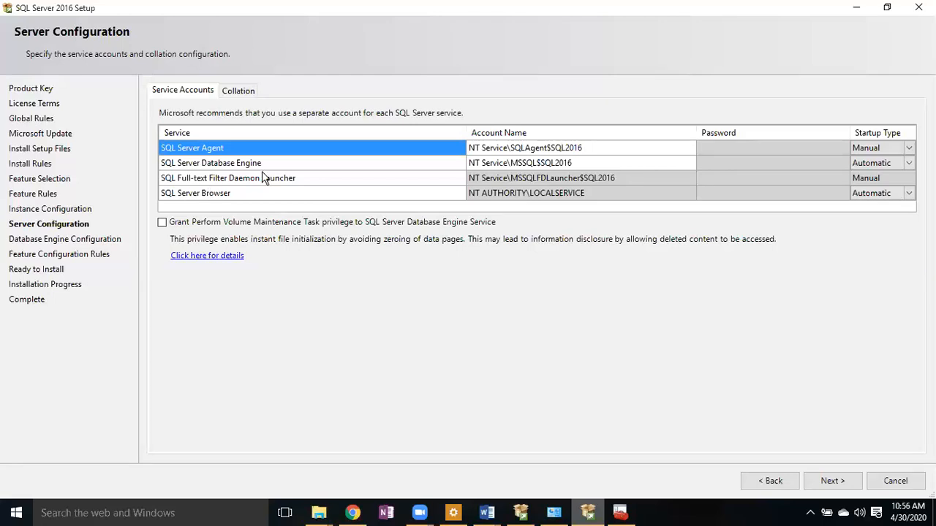
left_click(209, 194)
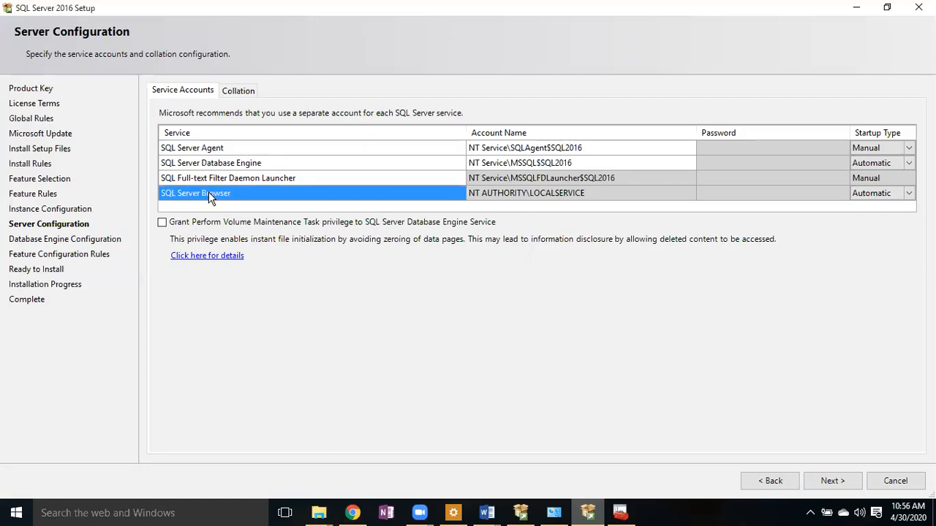
left_click(215, 180)
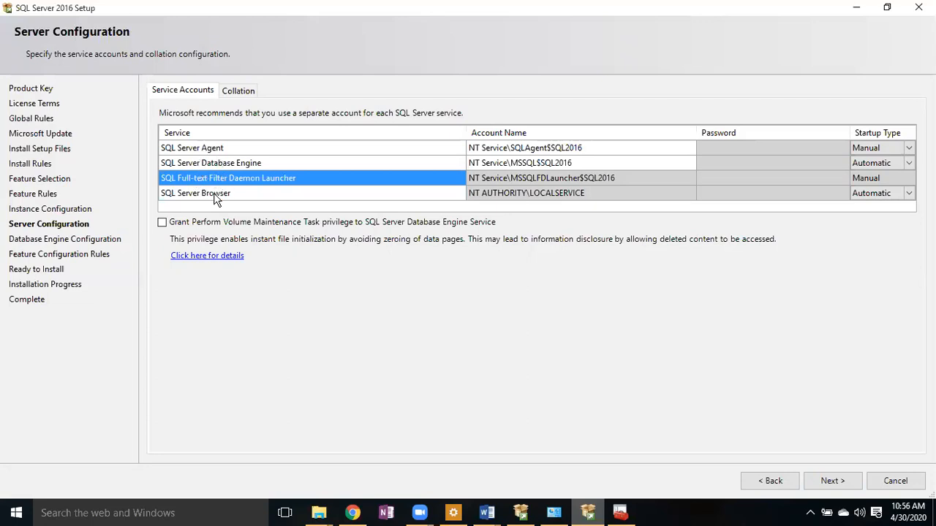
left_click(216, 197)
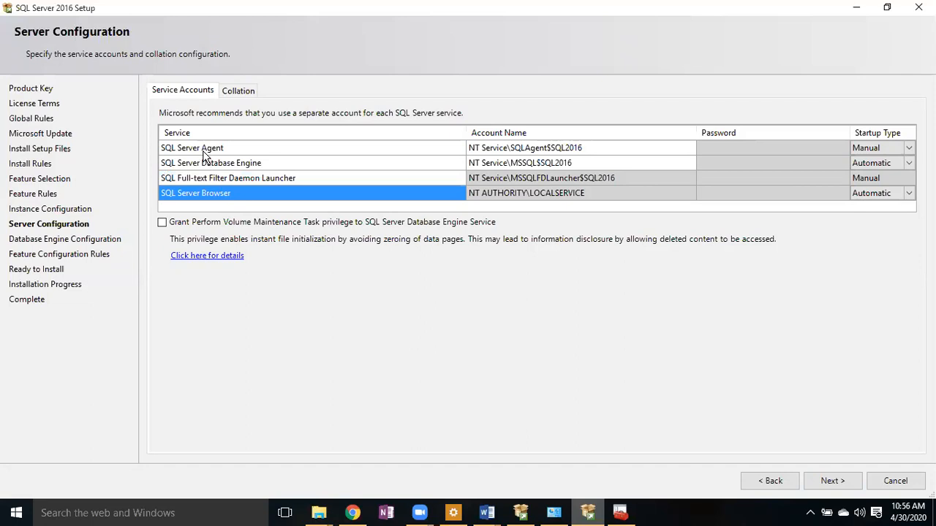
left_click(218, 163)
left_click(229, 178)
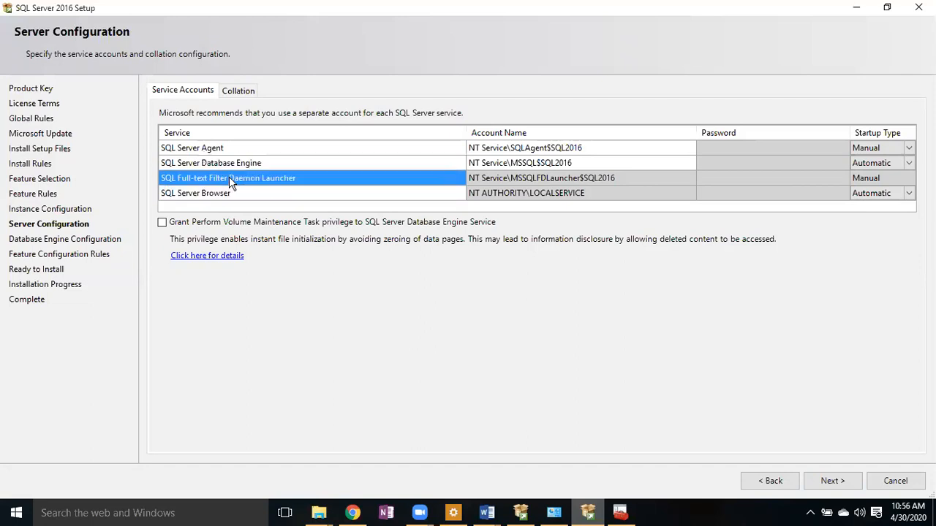
left_click(213, 150)
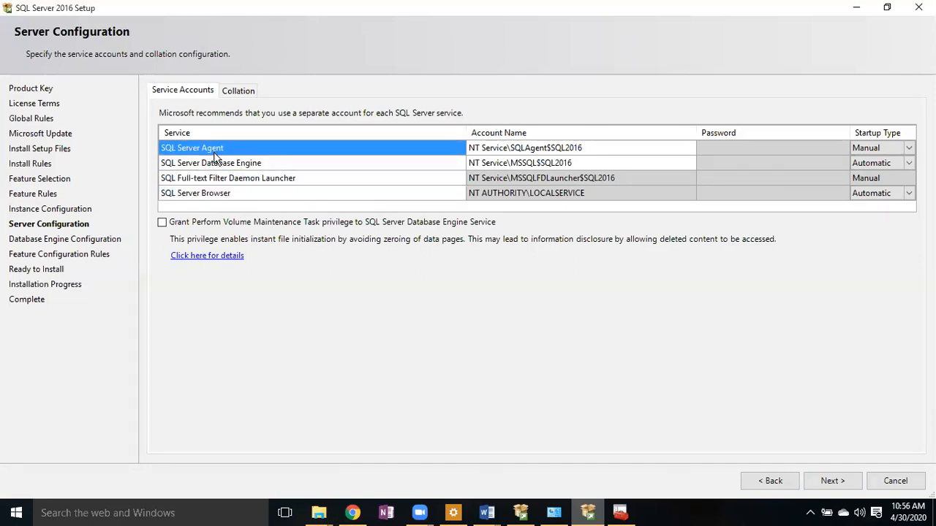
left_click(217, 160)
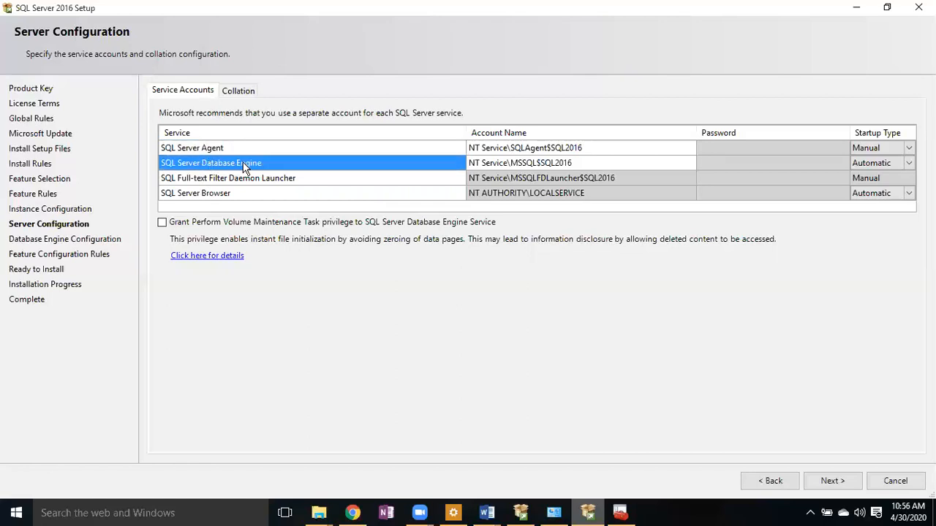
left_click(220, 179)
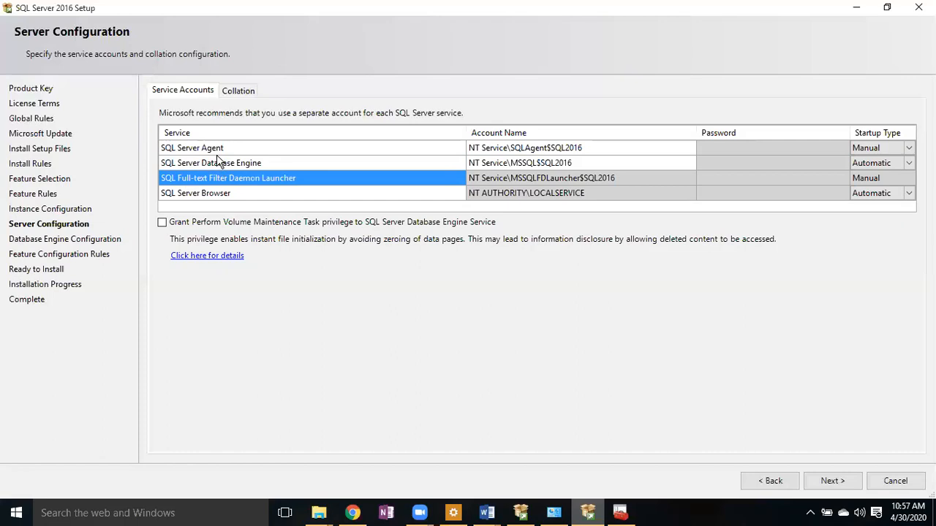
left_click(635, 147)
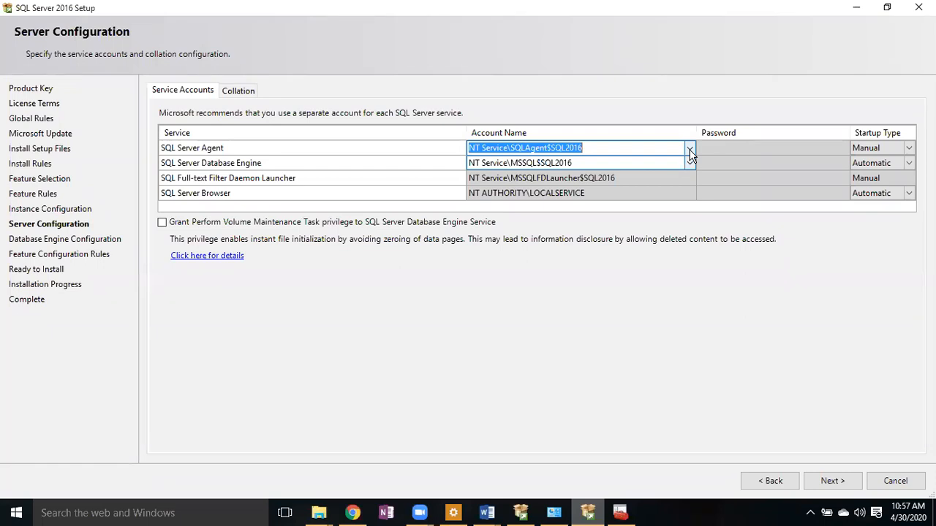
left_click(690, 150)
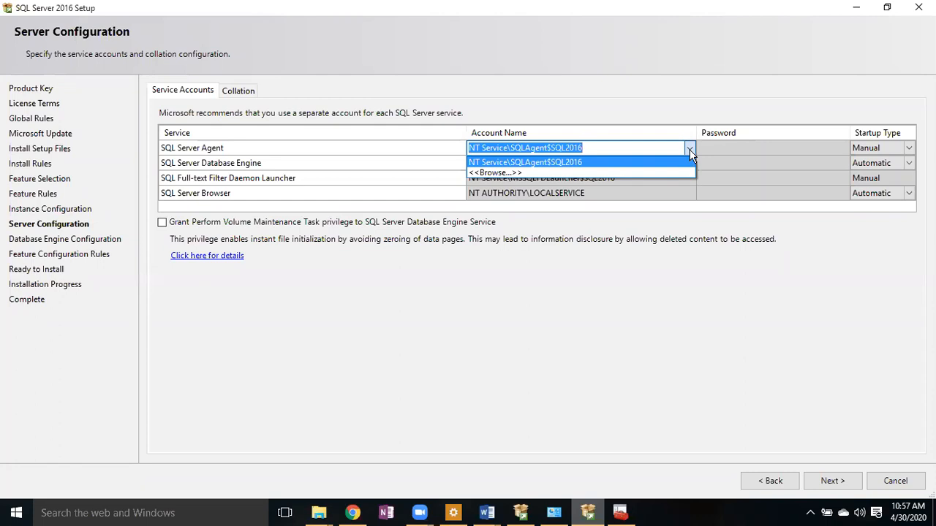
left_click(734, 377)
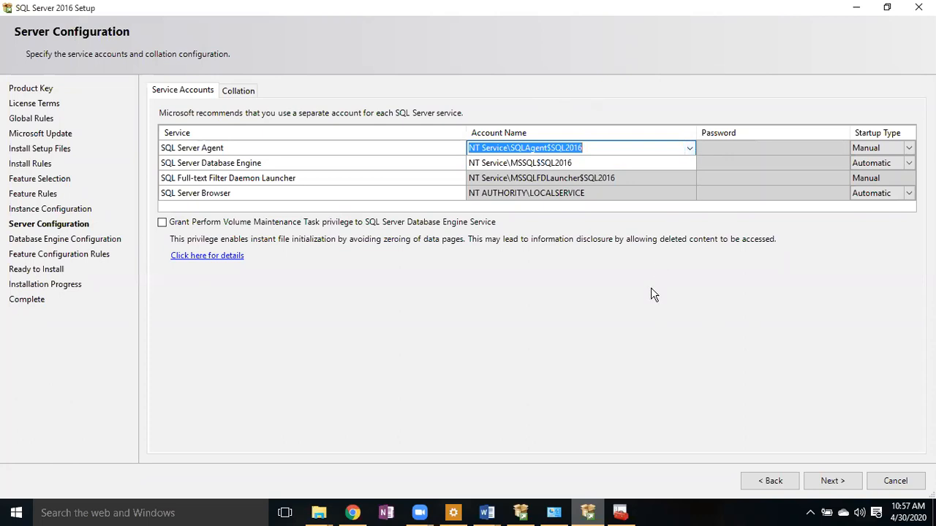
left_click(376, 152)
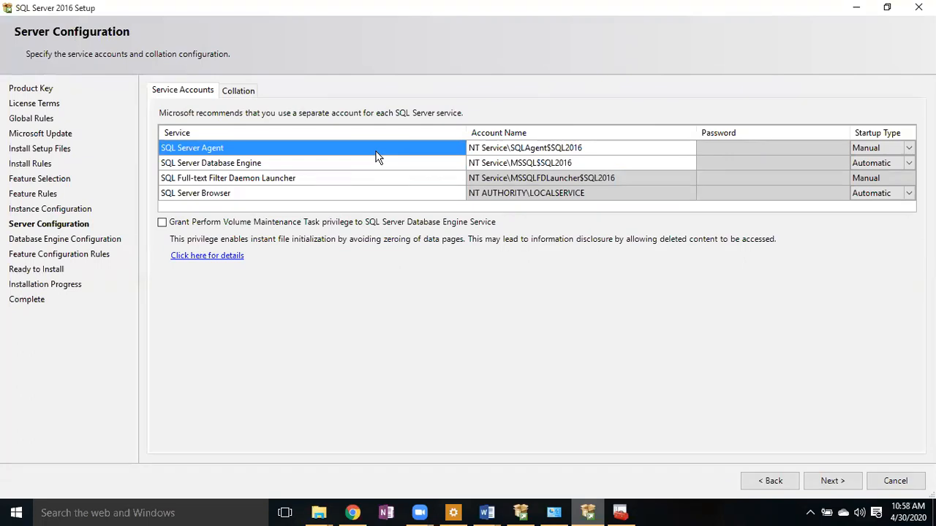
- Set the SQL Server Agent service account to the current local Windows user via Browse and Check Names
left_click(691, 156)
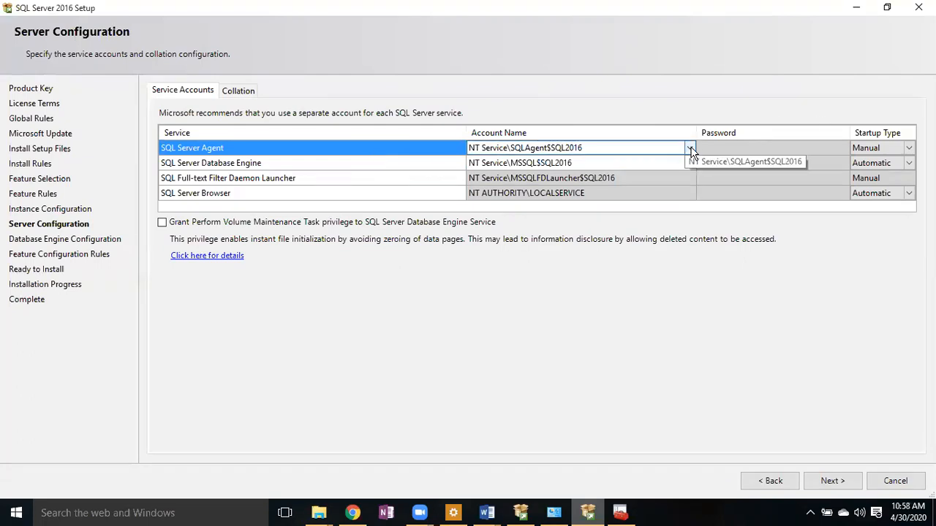
left_click(690, 148)
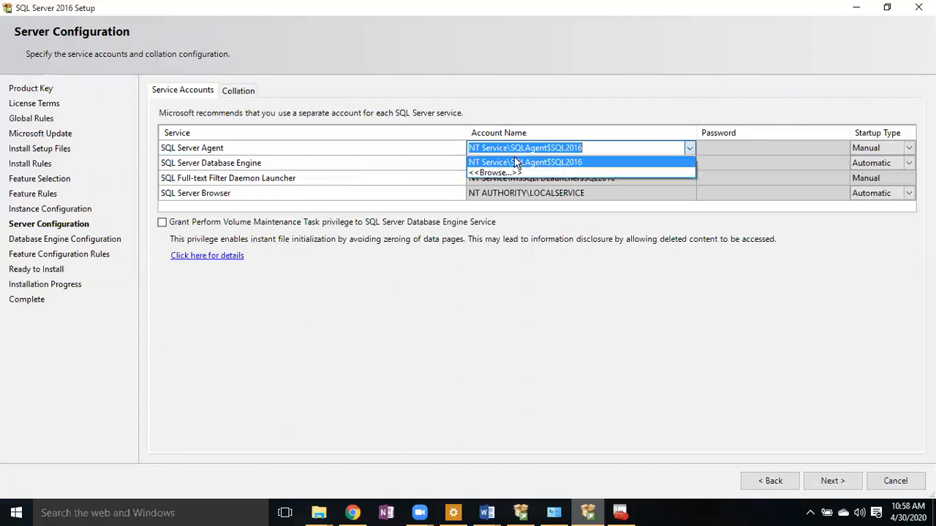
left_click(499, 172)
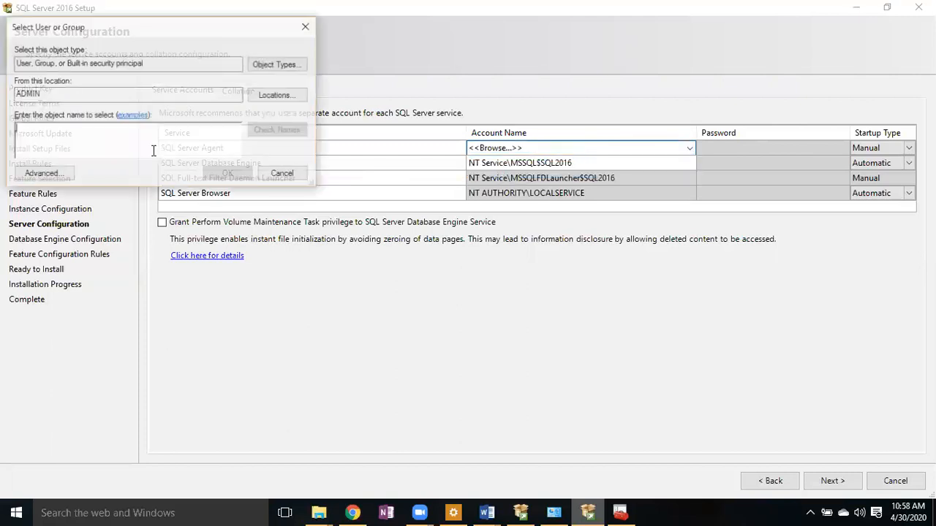
type("mallesh")
left_click(281, 135)
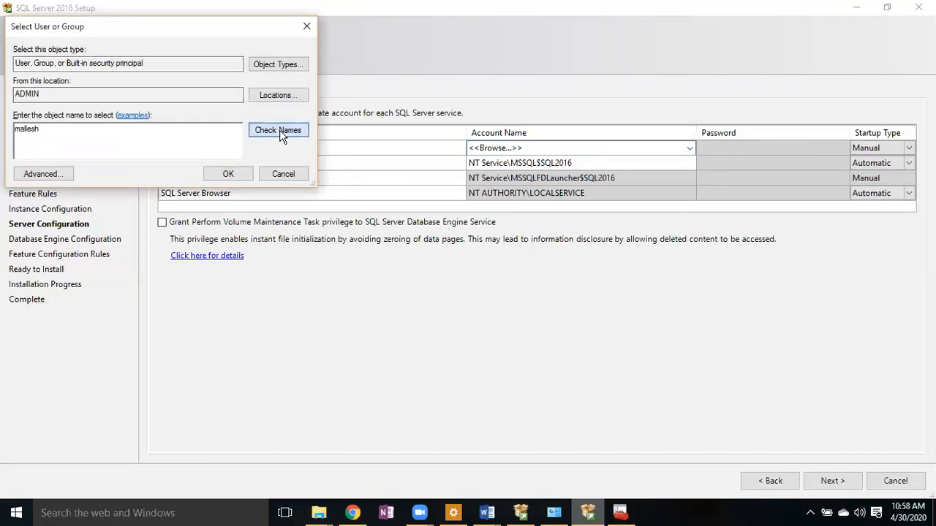
left_click(218, 177)
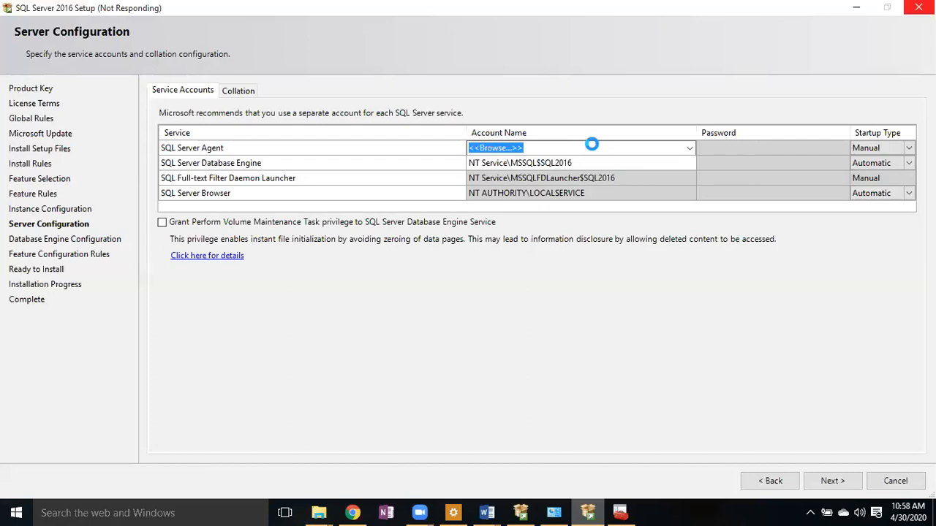
type("ADMIN\\Mallesh")
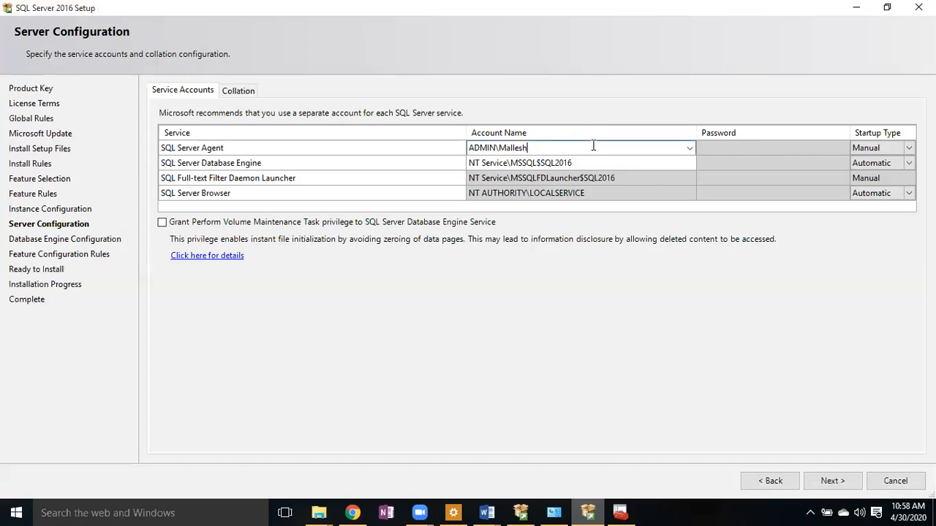
left_click(729, 147)
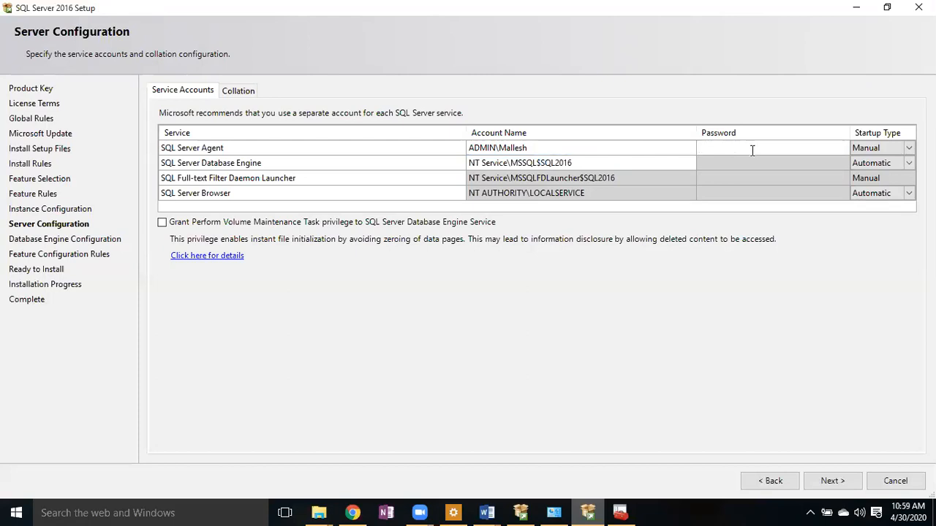
- Enter the account password for the SQL Server Agent service
left_click(541, 149)
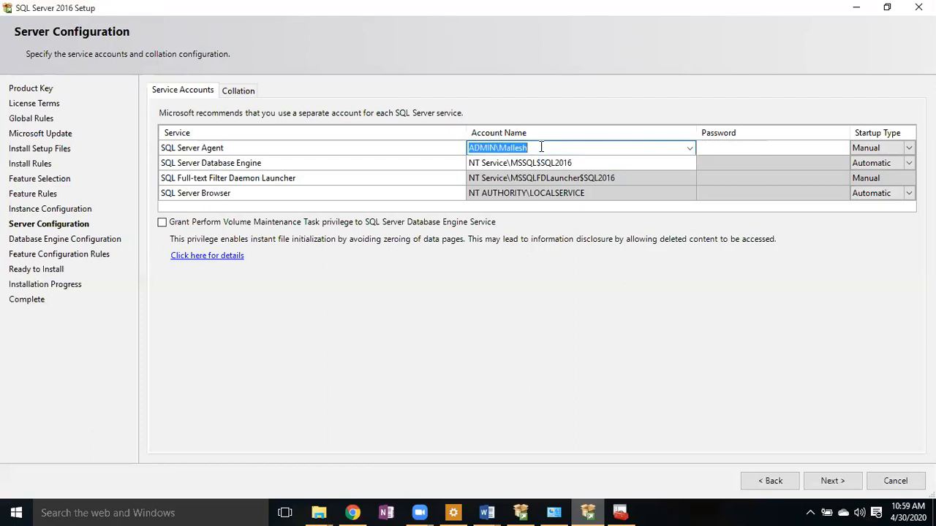
left_click(740, 147)
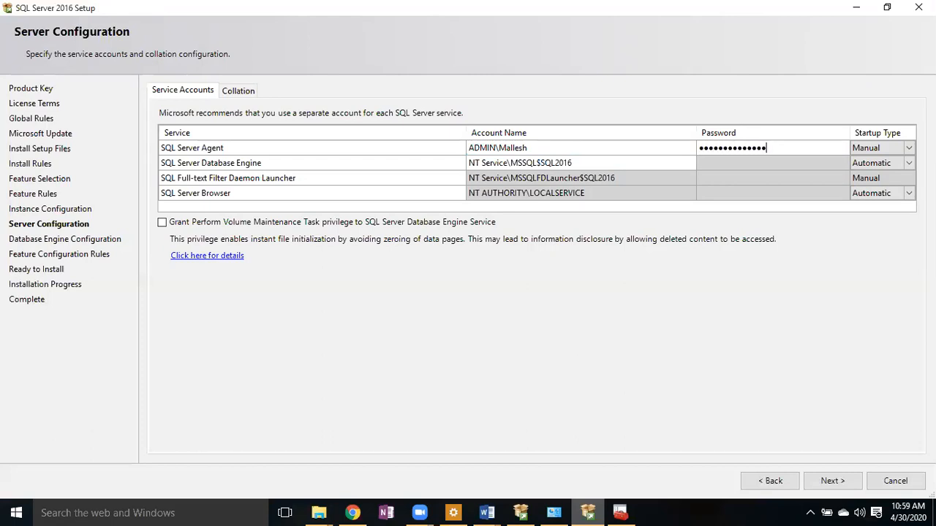
- Give the Database Engine the same Windows user account and type its password
left_click(583, 148)
key("ctrl+c")
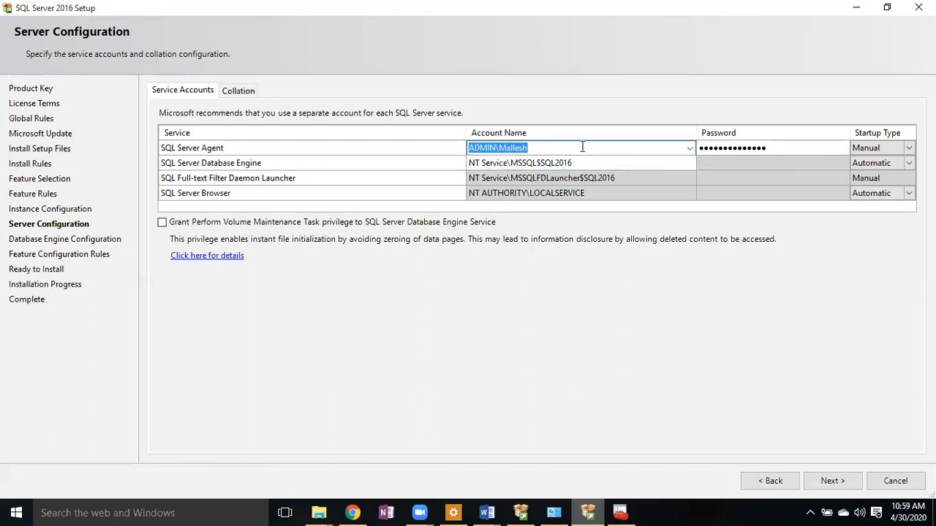
left_click(593, 163)
key("ctrl+v")
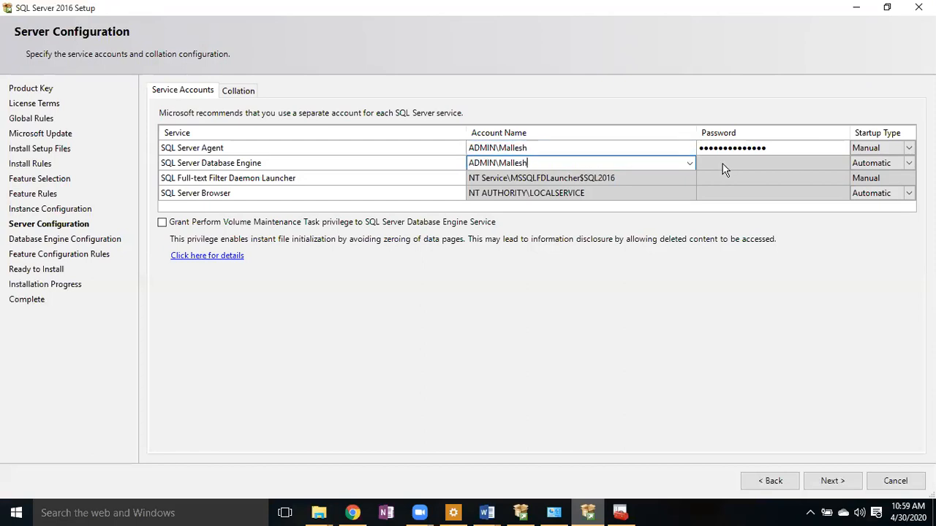
left_click(723, 167)
type("••••••••••")
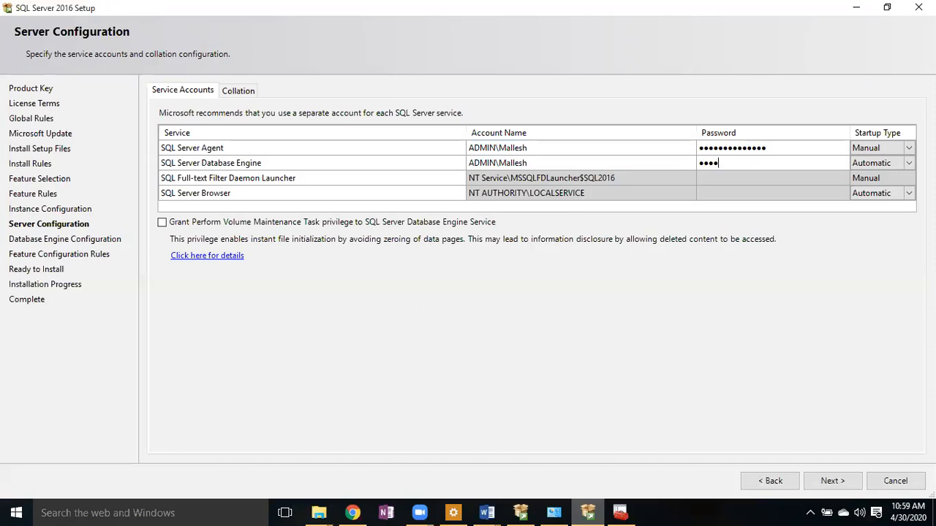
type("••••")
- Change SQL Server Agent's startup type from Manual to Automatic
left_click(867, 163)
left_click(898, 147)
left_click(909, 149)
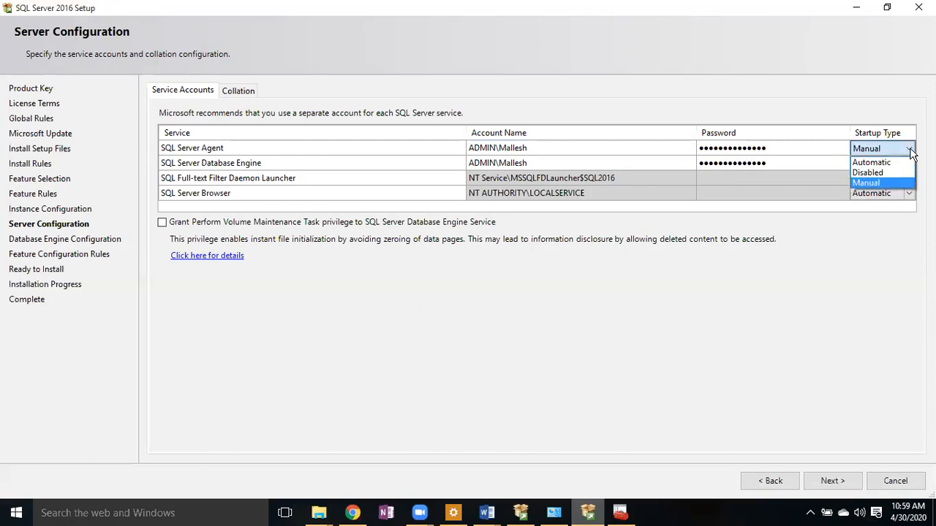
left_click(910, 148)
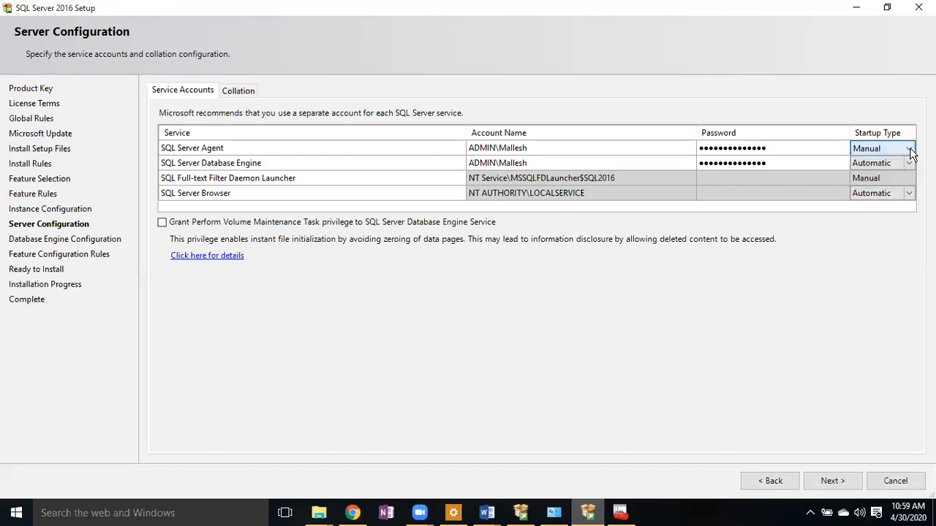
left_click(910, 150)
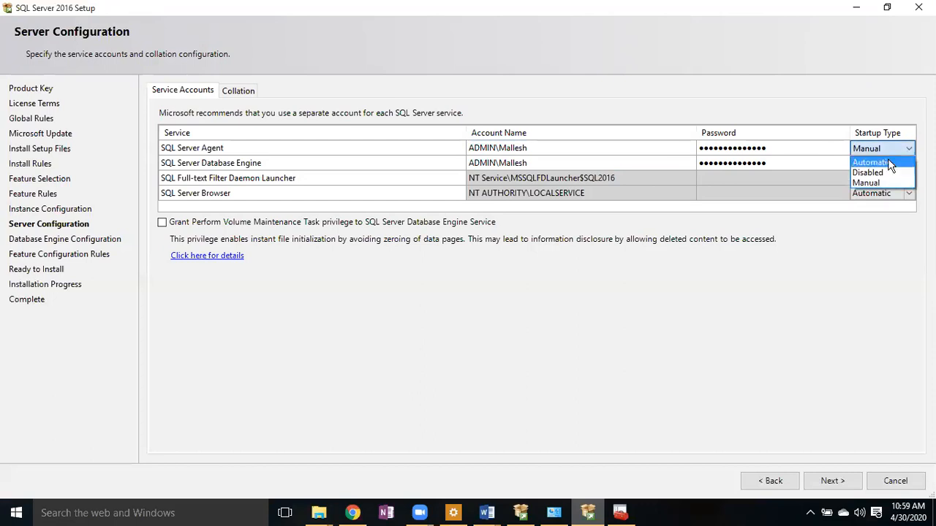
left_click(889, 164)
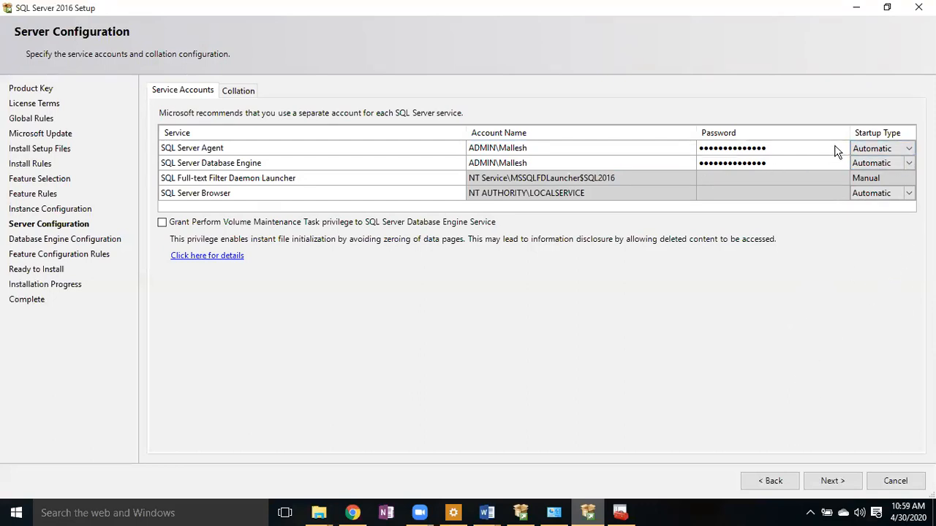
left_click(908, 149)
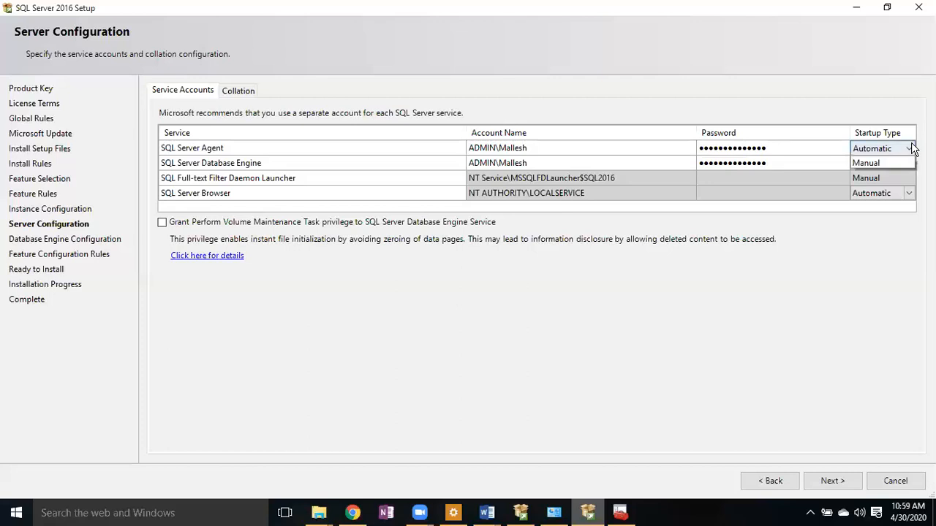
left_click(876, 182)
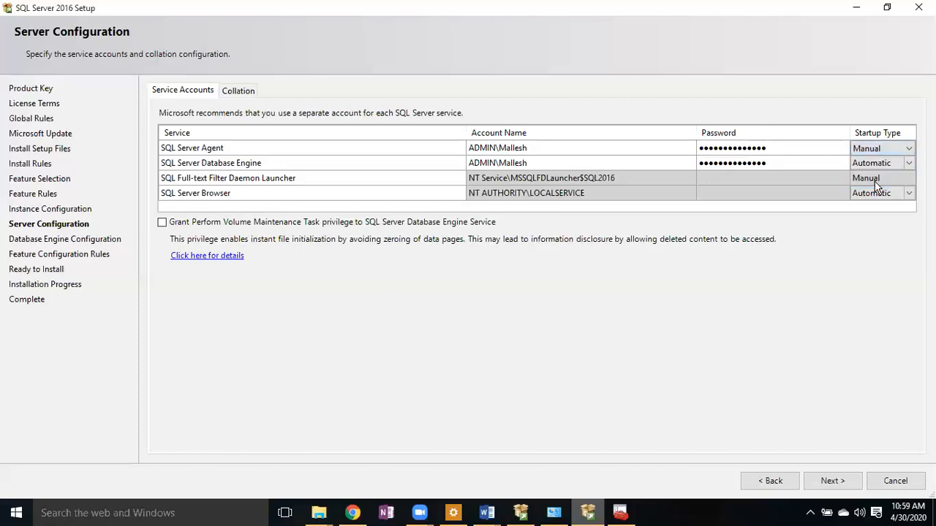
left_click(864, 149)
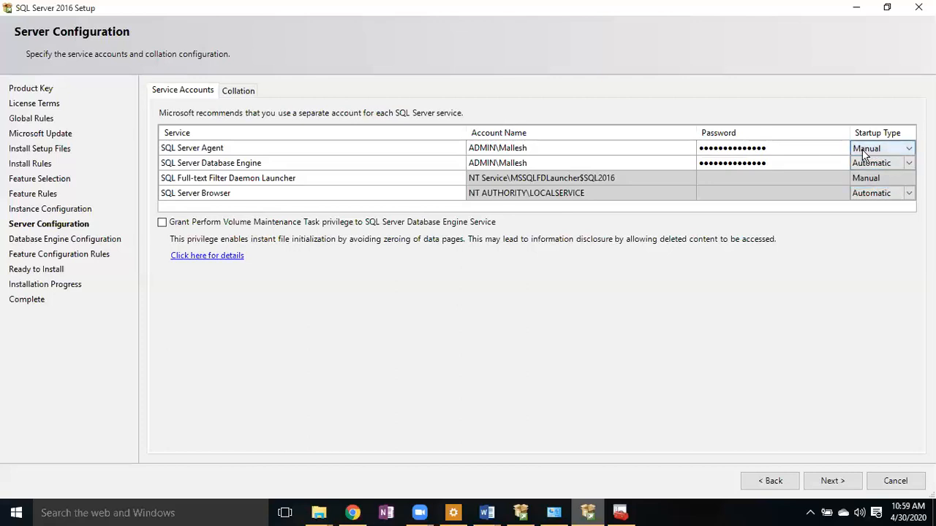
left_click(908, 149)
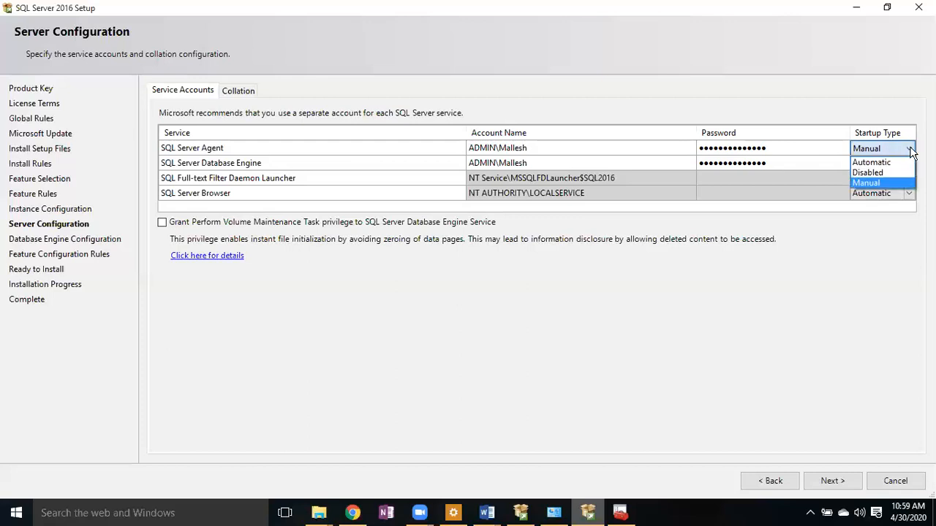
left_click(889, 166)
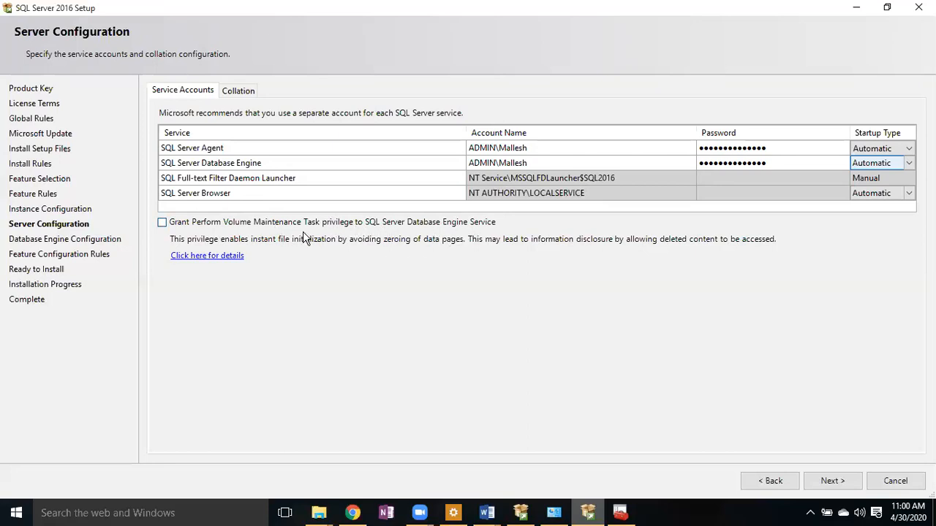
- Tick 'Grant Perform Volume Maintenance Task privilege to SQL Server Database Engine Service'
left_click(163, 223)
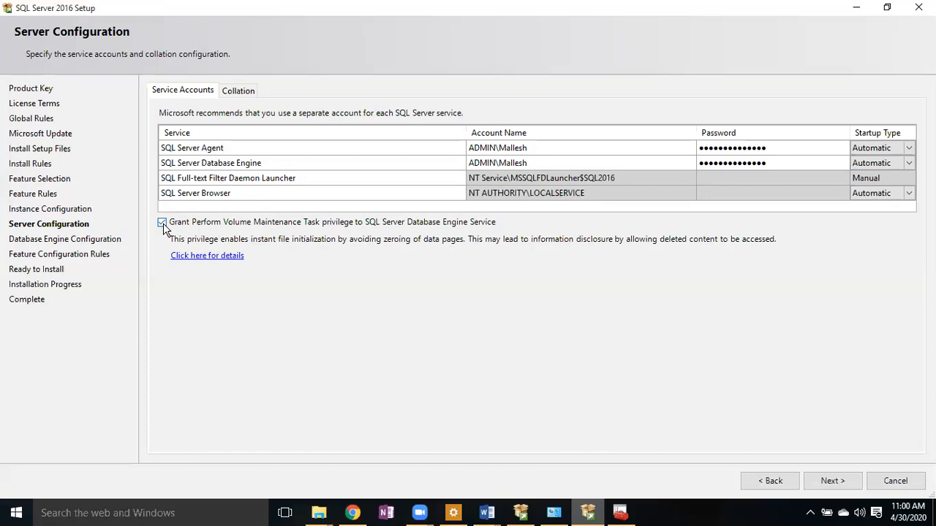
left_click(239, 222)
left_click(186, 227)
- Browse the Windows collation options under Customize, then cancel to keep SQL_Latin1_General_CP1_CI_AS
left_click(237, 89)
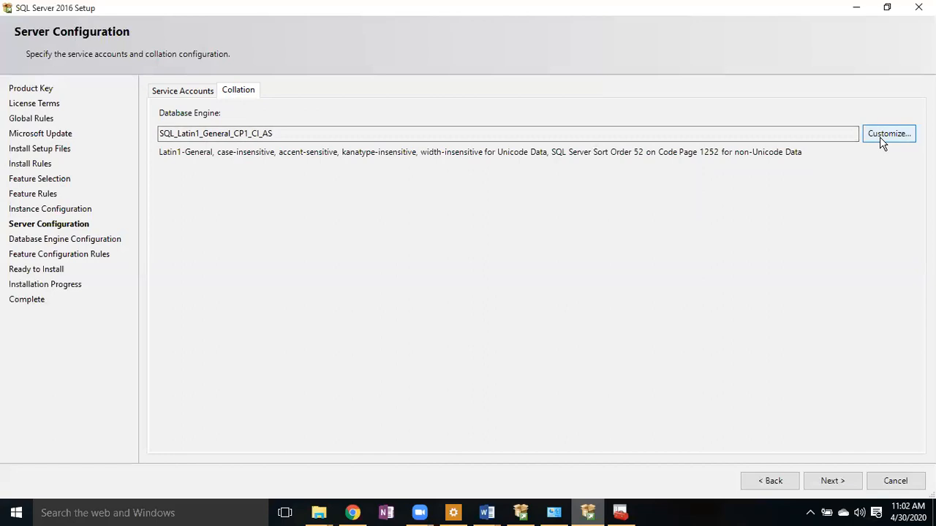
left_click(879, 137)
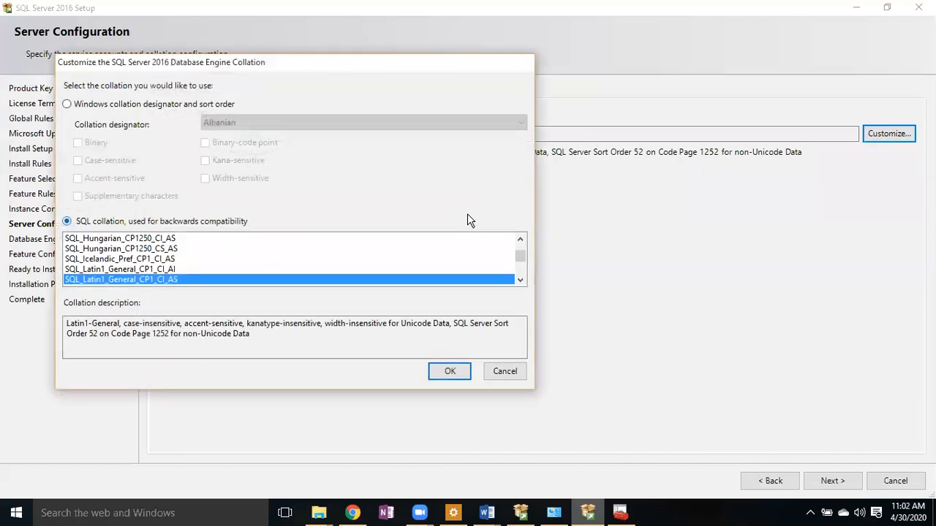
mouse_move(519, 254)
left_mouse_down()
mouse_move(524, 270)
mouse_move(526, 256)
left_mouse_up()
left_click(144, 106)
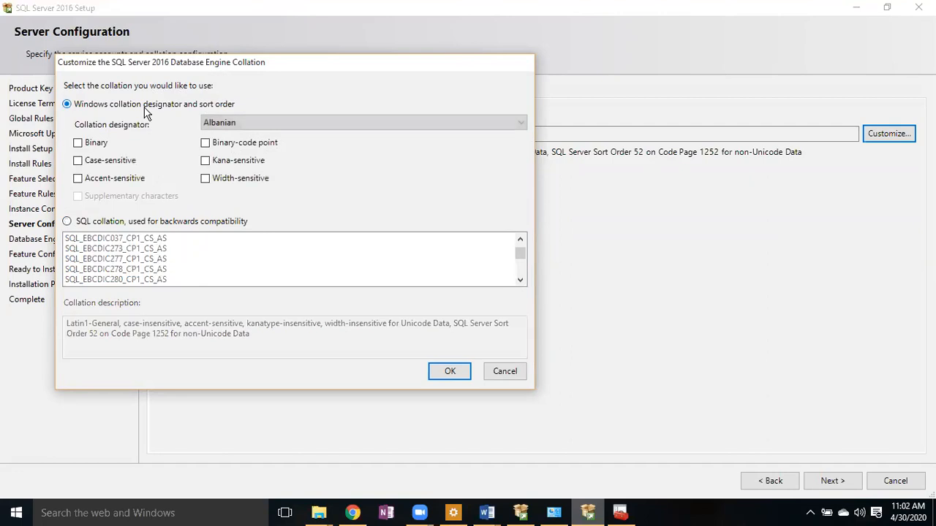
left_click(277, 124)
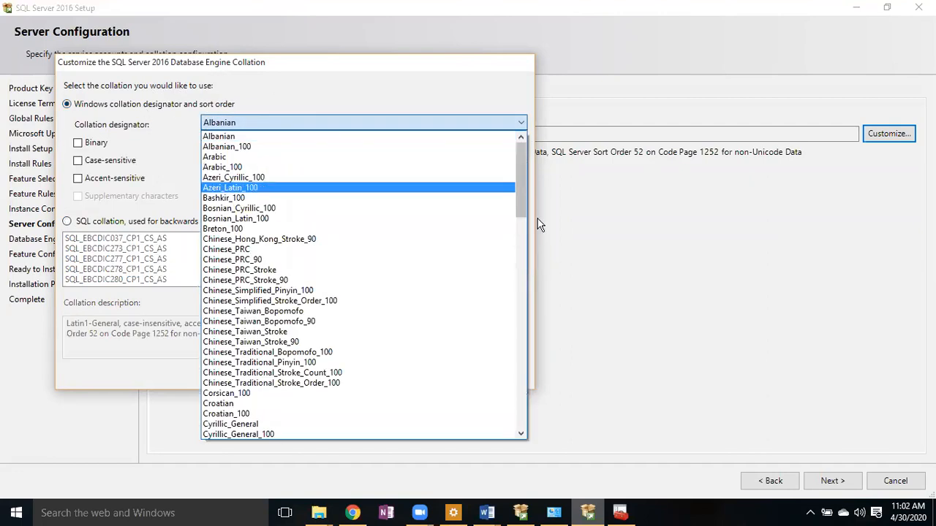
mouse_move(521, 185)
left_mouse_down()
mouse_move(541, 309)
mouse_move(544, 288)
mouse_move(511, 190)
left_mouse_up()
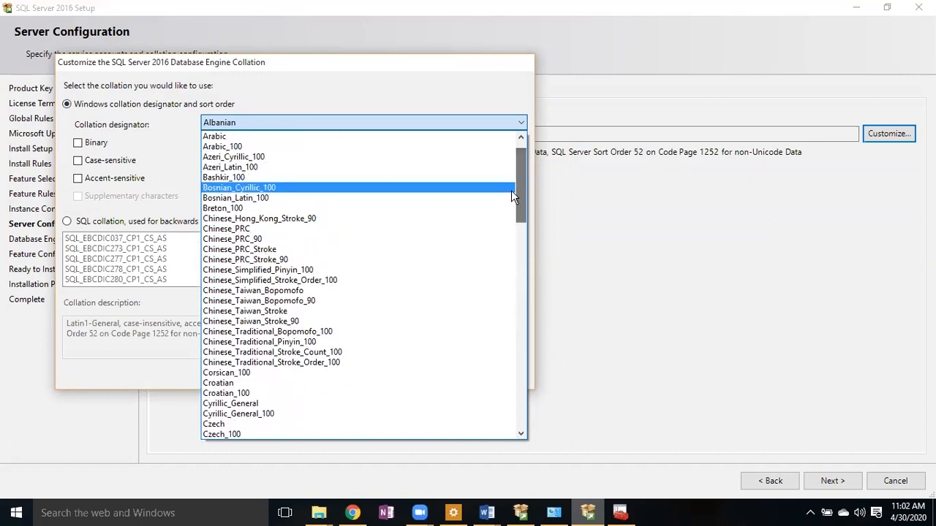
left_click(664, 277)
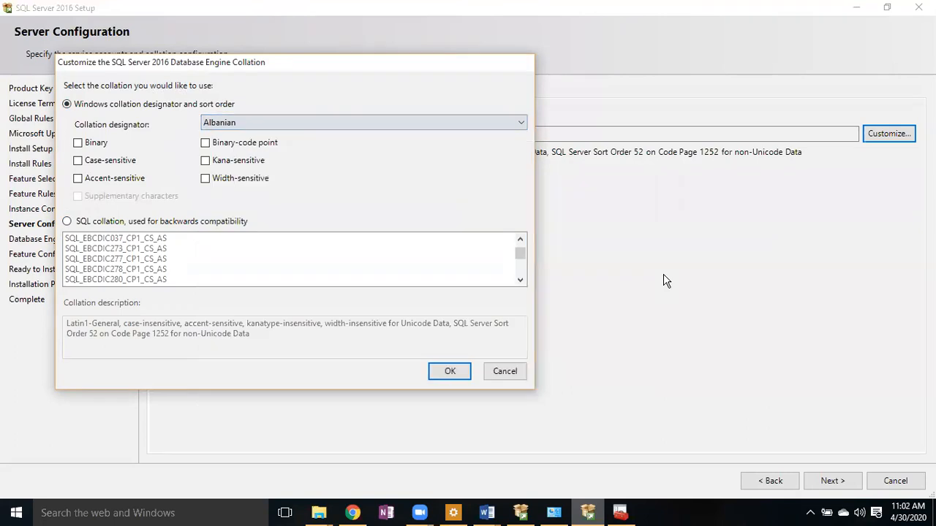
left_click(505, 378)
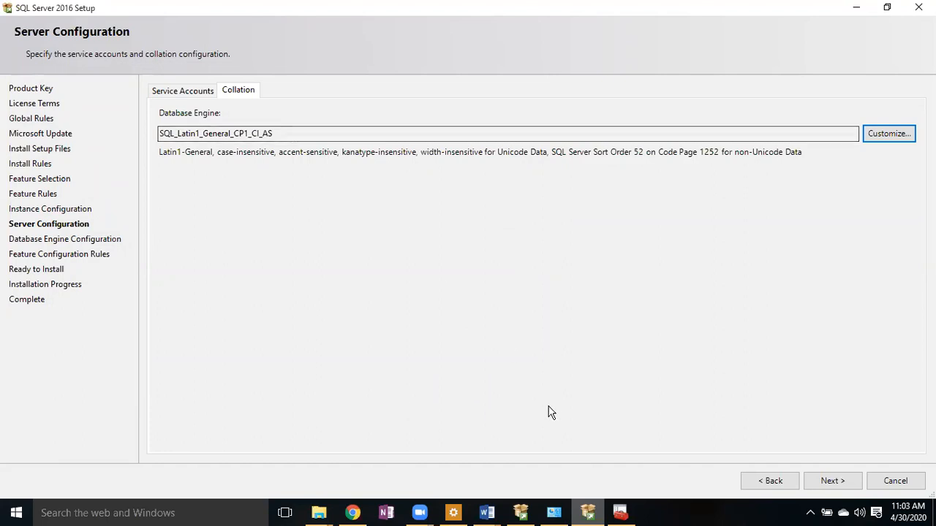
- Advance to Database Engine Configuration and choose Mixed Mode (SQL Server and Windows authentication)
left_click(832, 482)
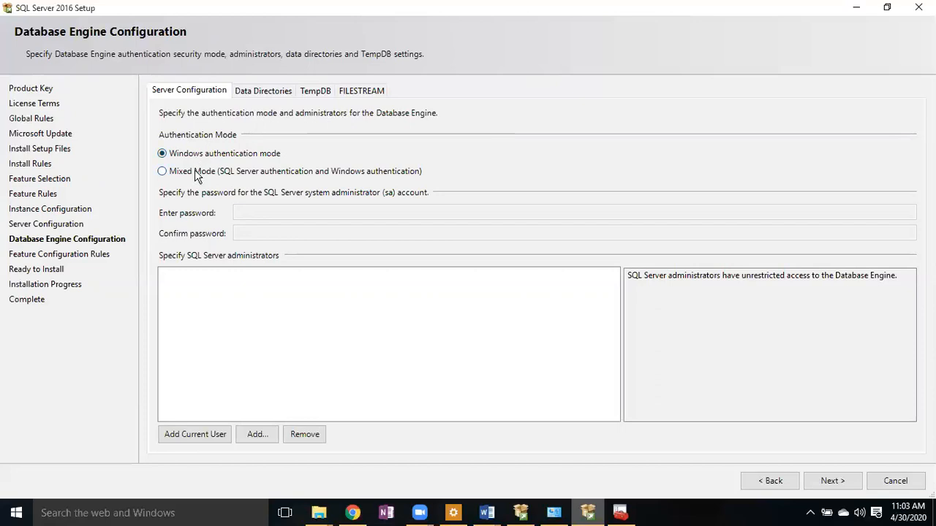
left_click(196, 177)
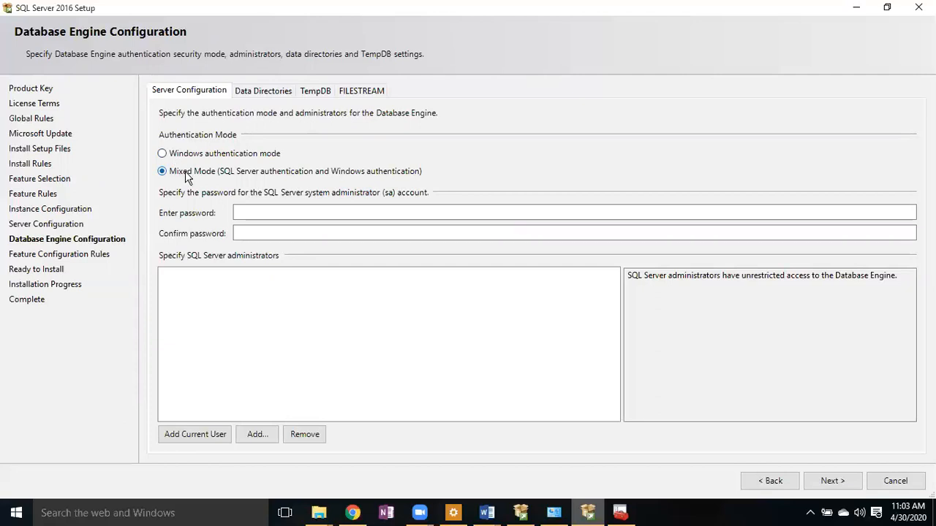
- Enter and confirm the sa password, then add the current Windows user as administrator
left_click(254, 208)
left_click(256, 209)
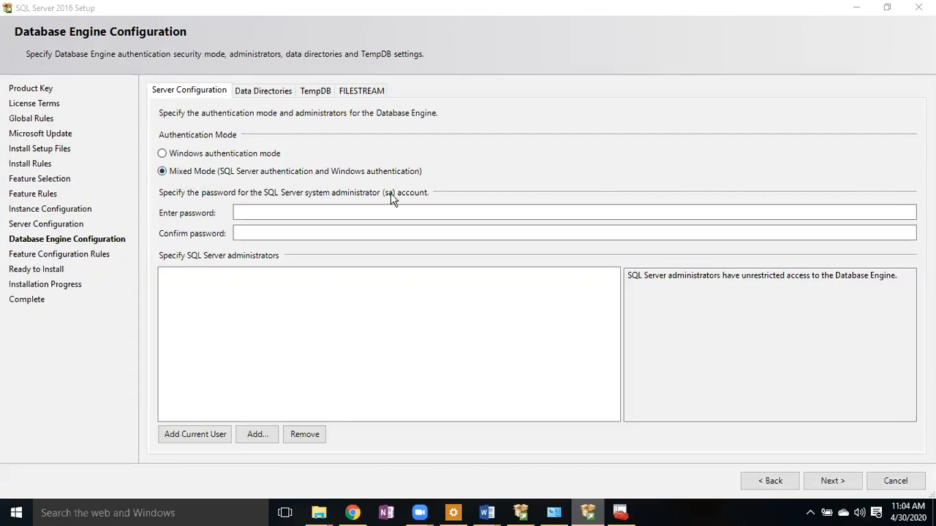
left_click(331, 212)
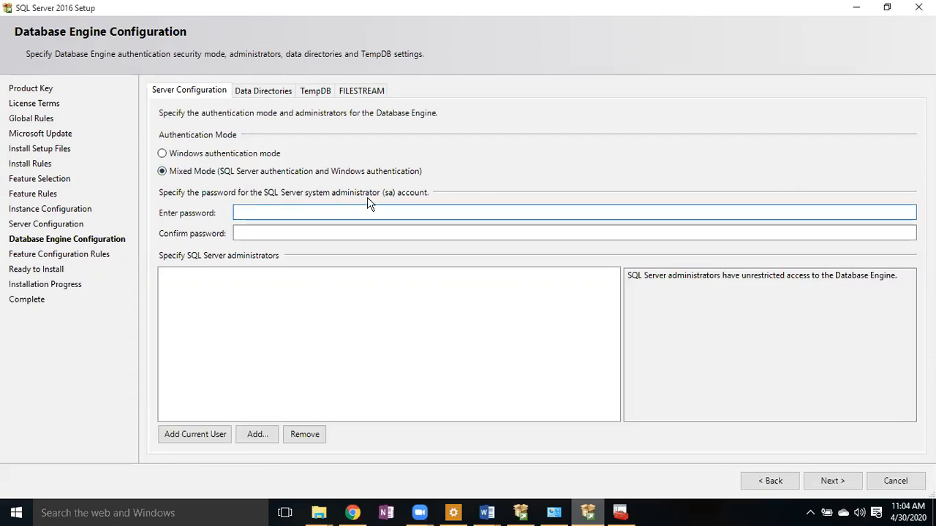
type("***")
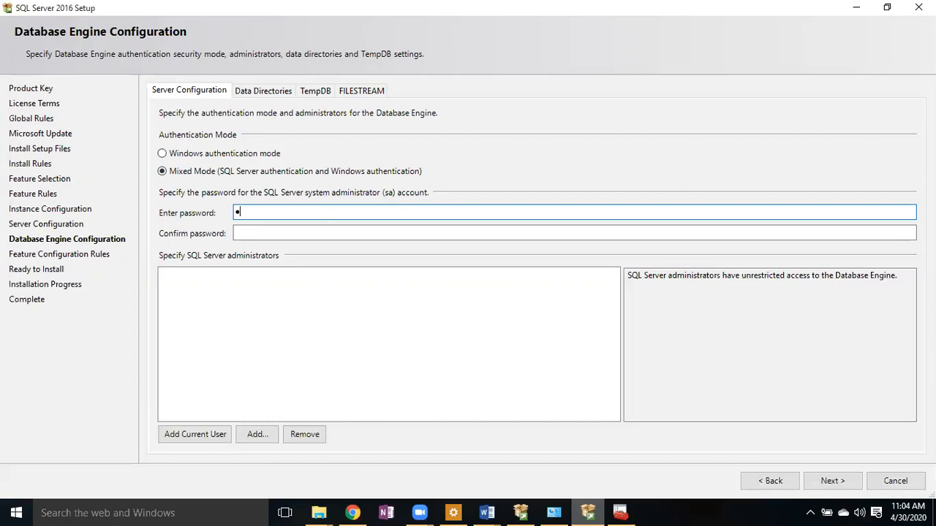
key("Tab")
type("***")
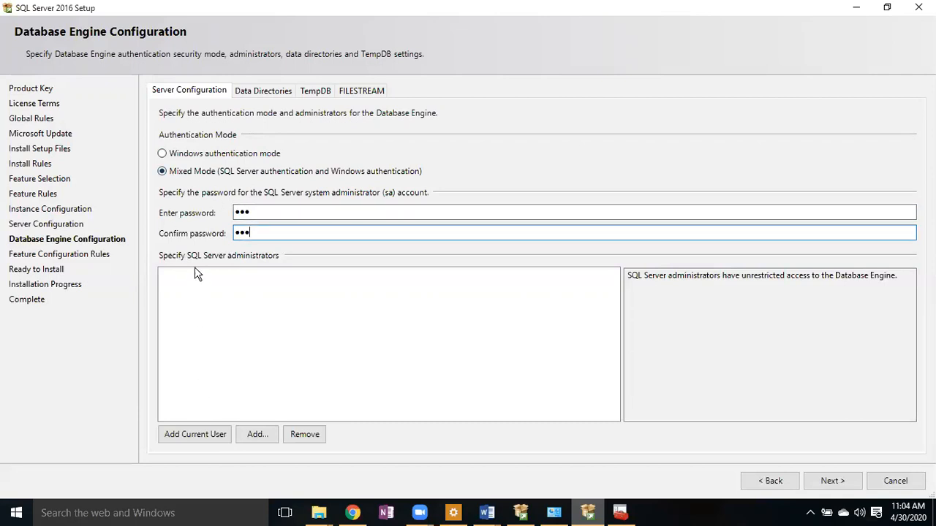
left_click(196, 444)
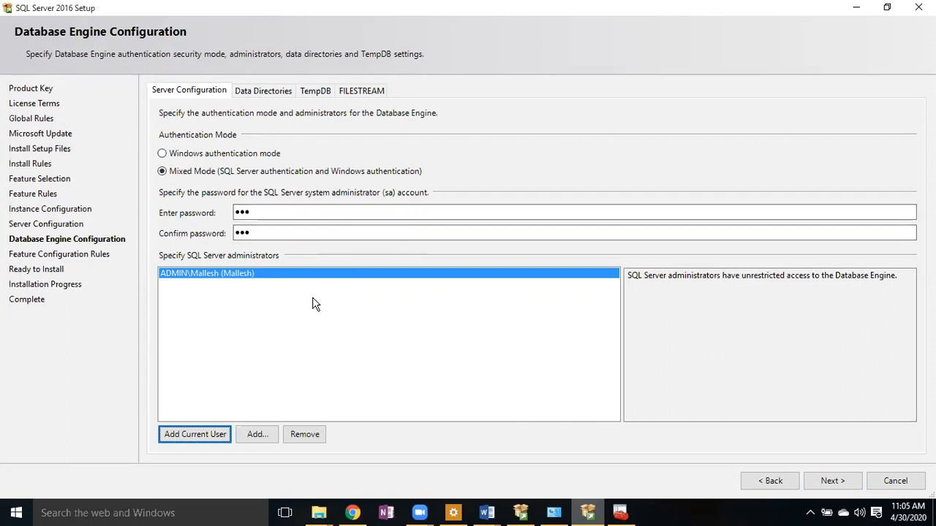
- Open the Select Users or Groups picker and cancel it without adding anyone
left_click(260, 436)
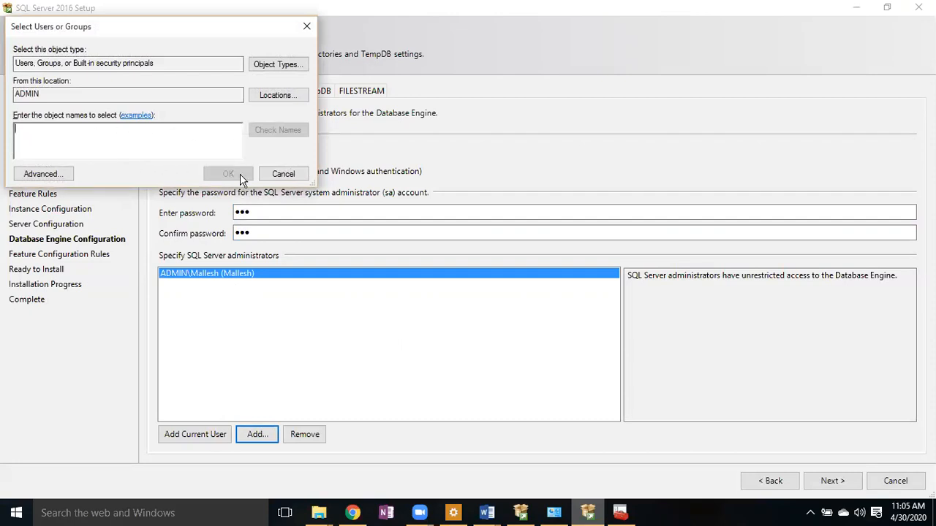
left_click(283, 174)
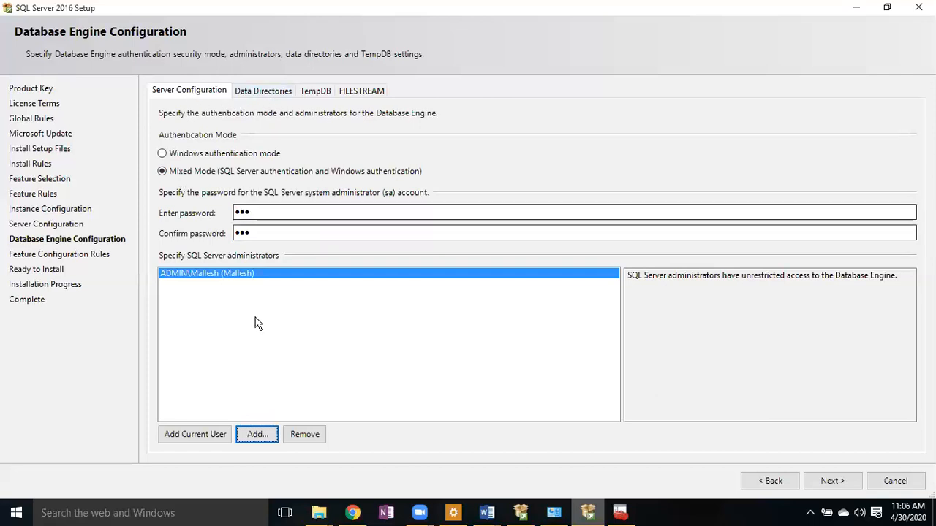
- Show the Data Directories tab with its default C:\Program Files\Microsoft SQL Server paths
left_click(258, 92)
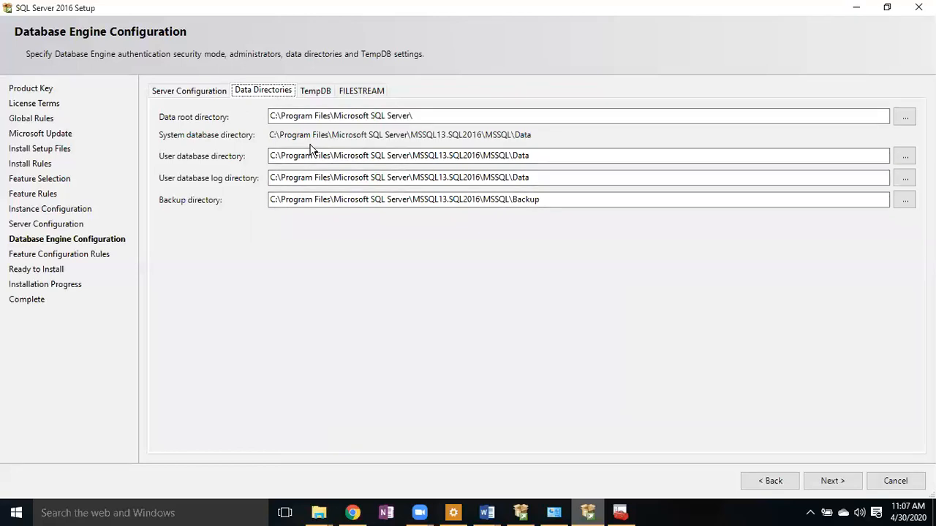
- Open F:\SQL Installation\SQL2016 in File Explorer
left_click(318, 512)
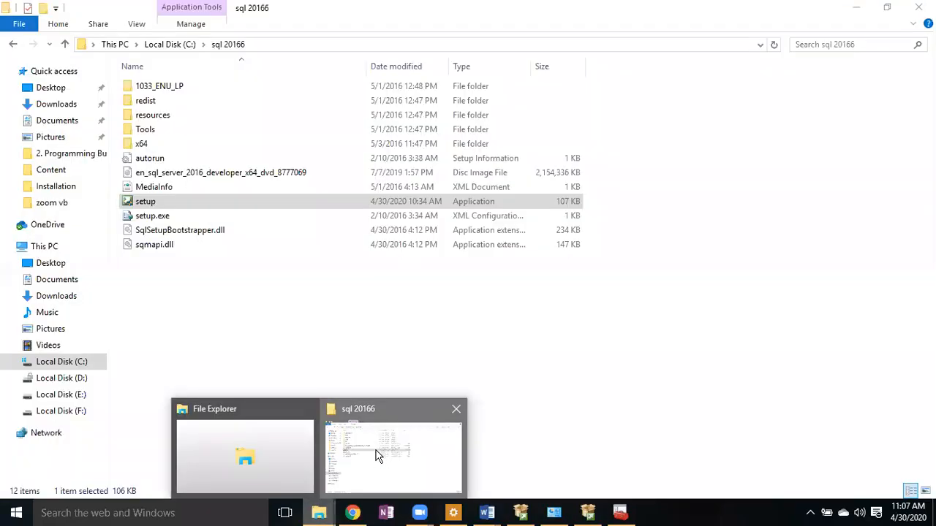
left_click(377, 457)
left_click(59, 411)
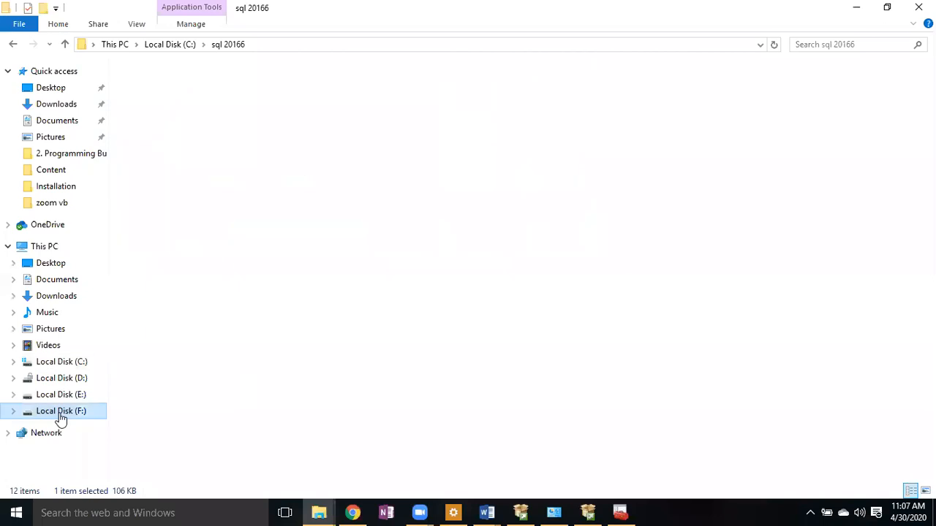
double_click(167, 259)
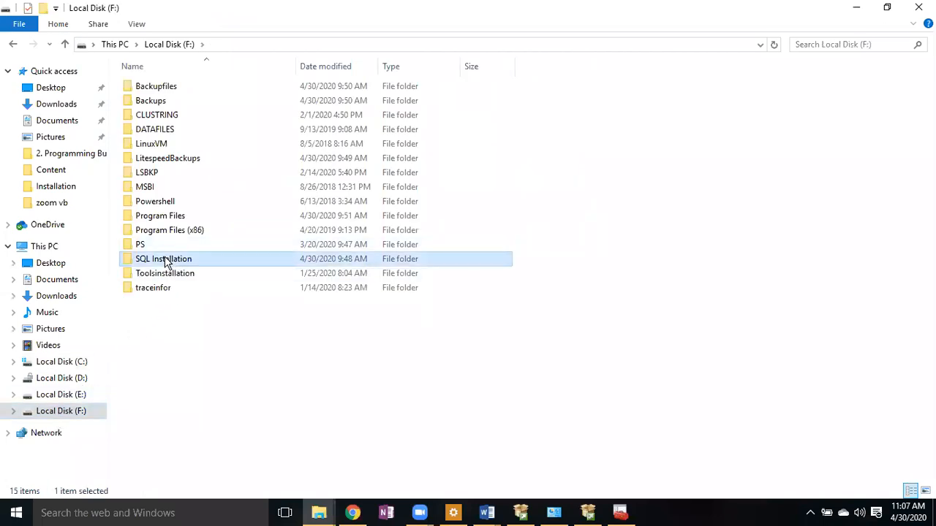
left_click(159, 149)
double_click(158, 149)
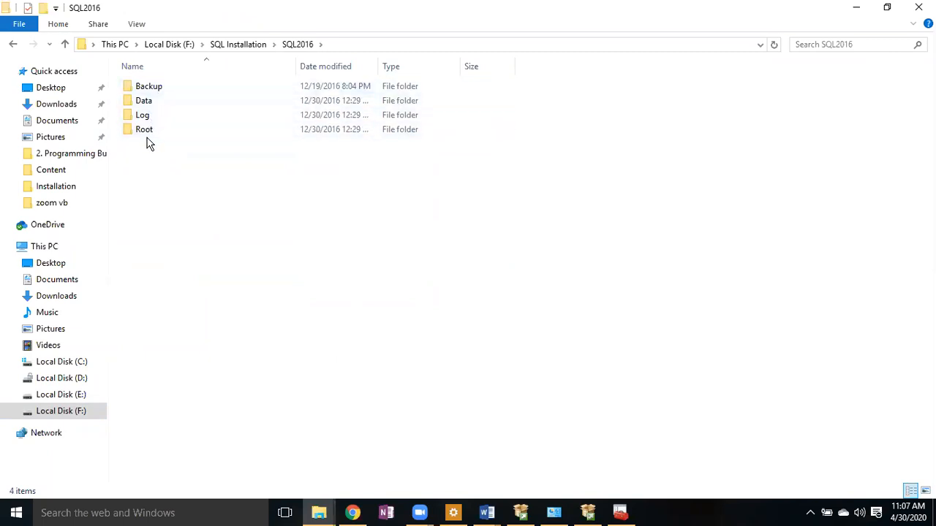
- Create a new folder named Tempdb inside SQL2016
right_click(154, 167)
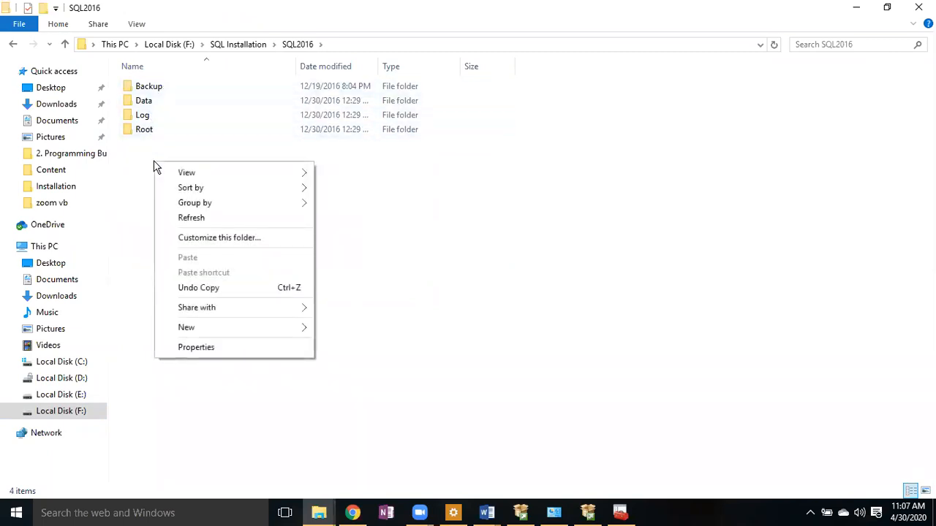
mouse_move(251, 328)
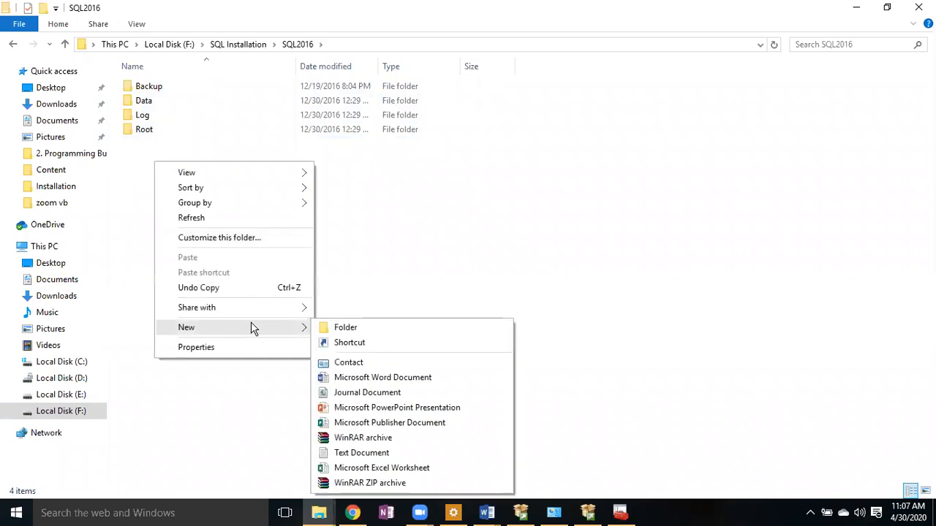
left_click(348, 327)
left_click(358, 333)
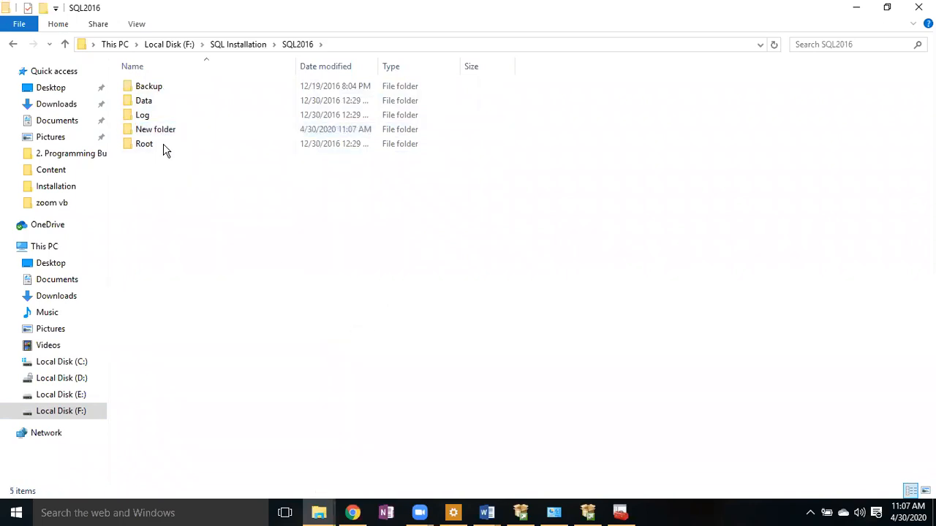
left_click(144, 130)
key("XF86AudioLowerVolume")
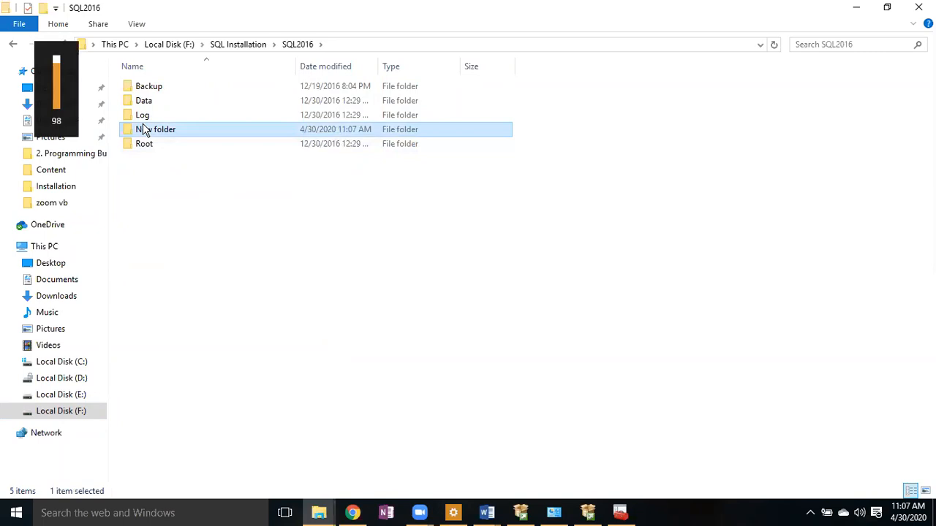
left_click(144, 130)
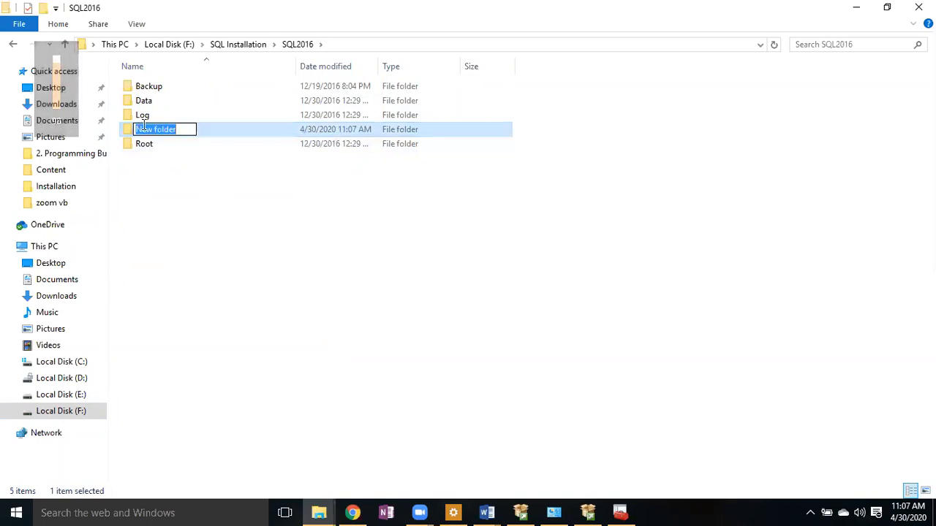
type("Temp")
key("BackSpace")
key("BackSpace")
type("s")
key("BackSpace")
type("mpdb")
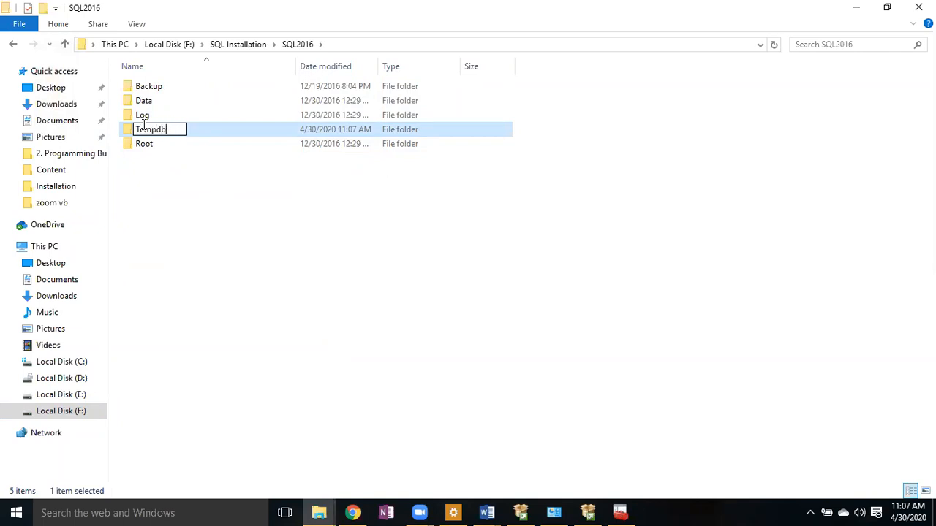
key("Return")
left_click(232, 225)
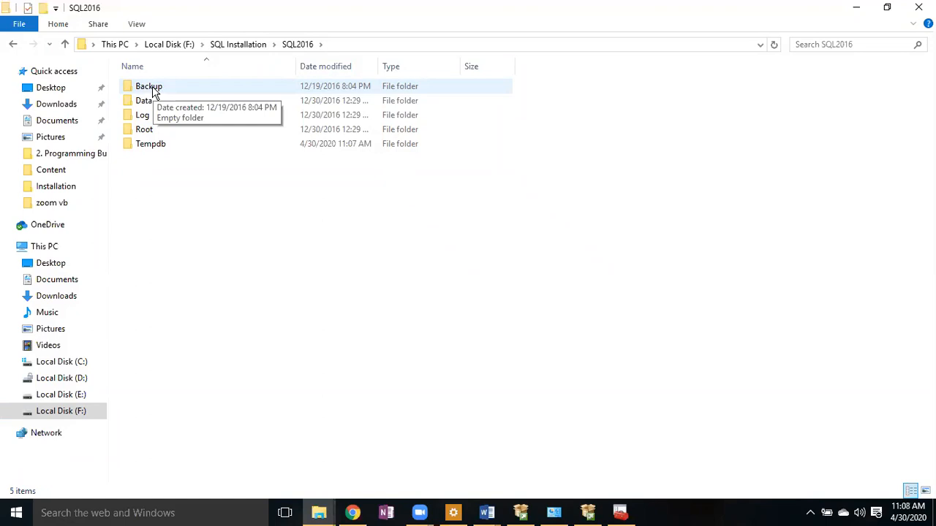
- Check the folder's full path, then return to Setup's data root directory field
left_click(358, 44)
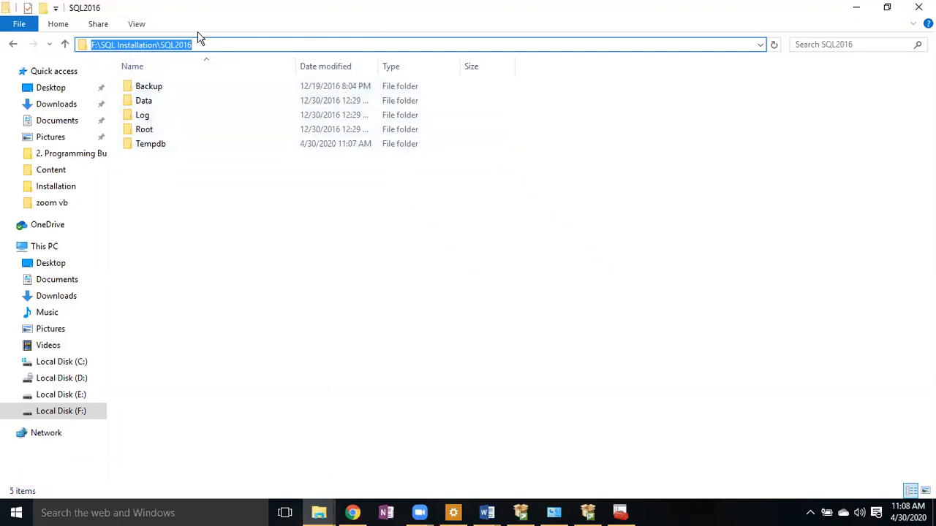
left_click(590, 514)
left_click(276, 117)
- Browse to and select F:\SQL Installation\SQL2016\Root as the data root directory
left_click(273, 118)
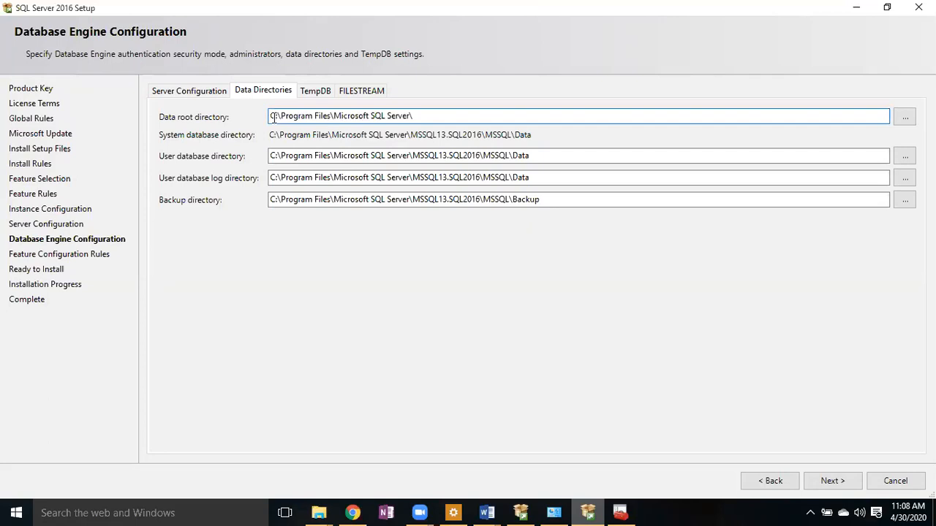
left_click(904, 120)
left_click_drag(560, 219, 558, 324)
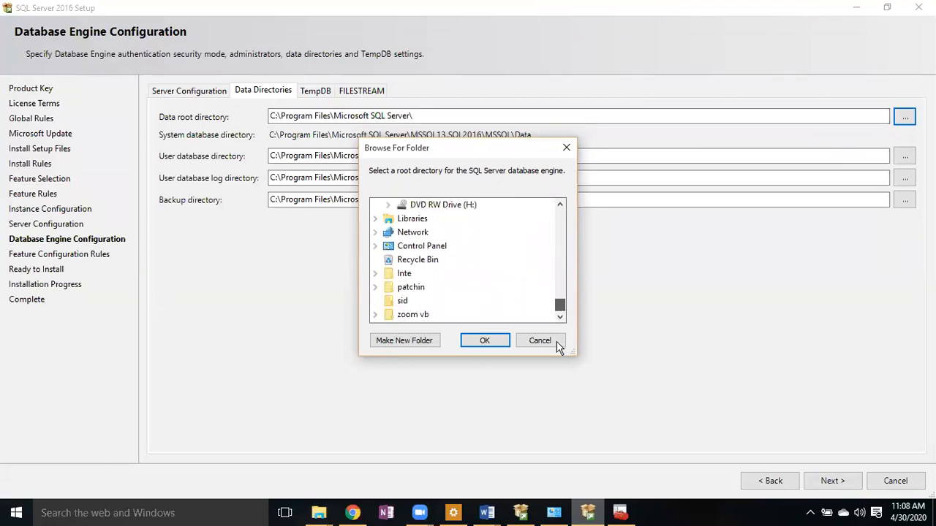
scroll(554, 306, "up", 1)
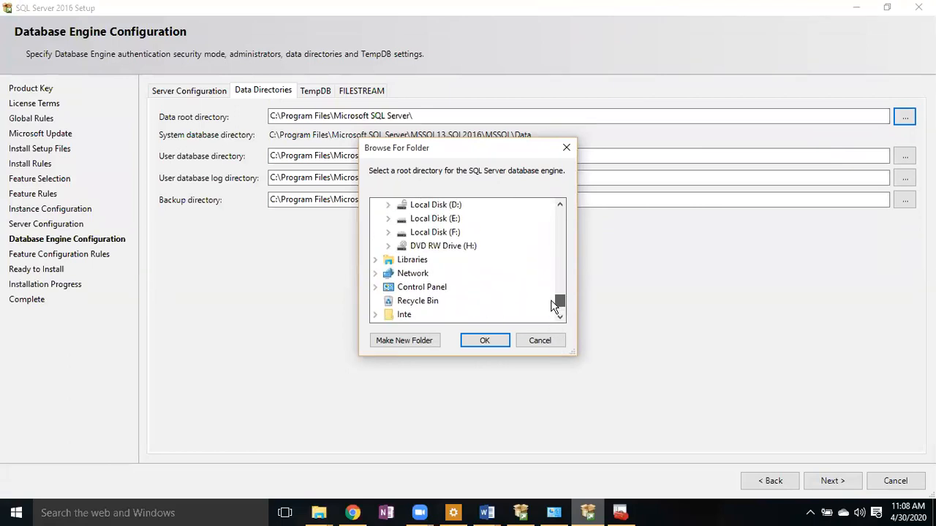
left_click(388, 232)
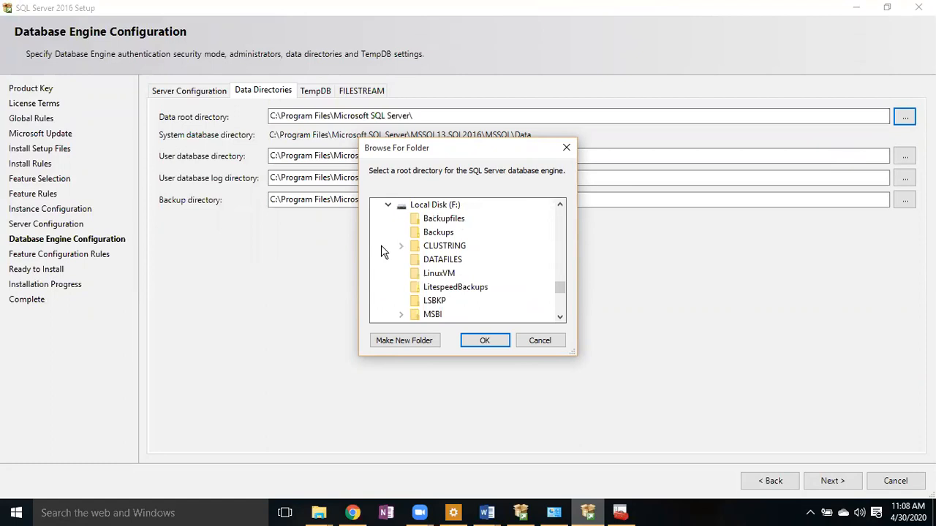
left_click_drag(560, 291, 560, 307)
left_click(401, 277)
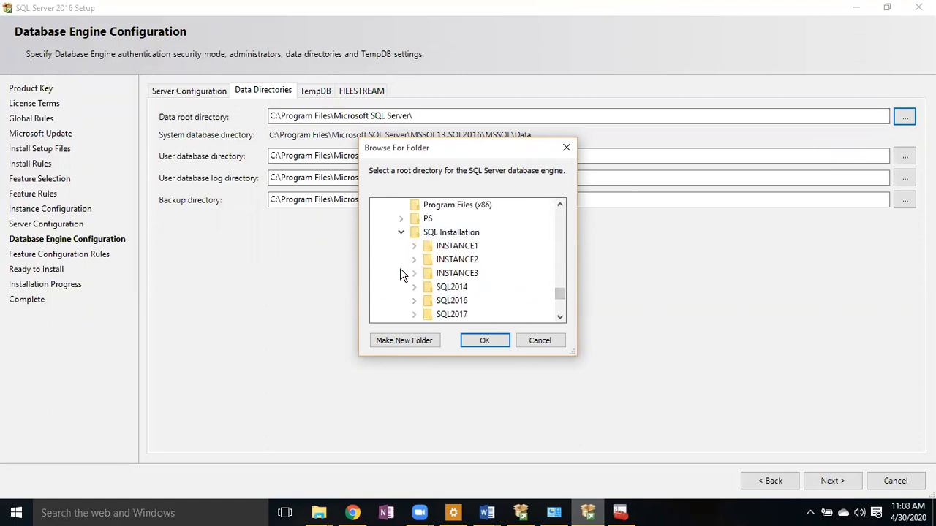
left_click(415, 300)
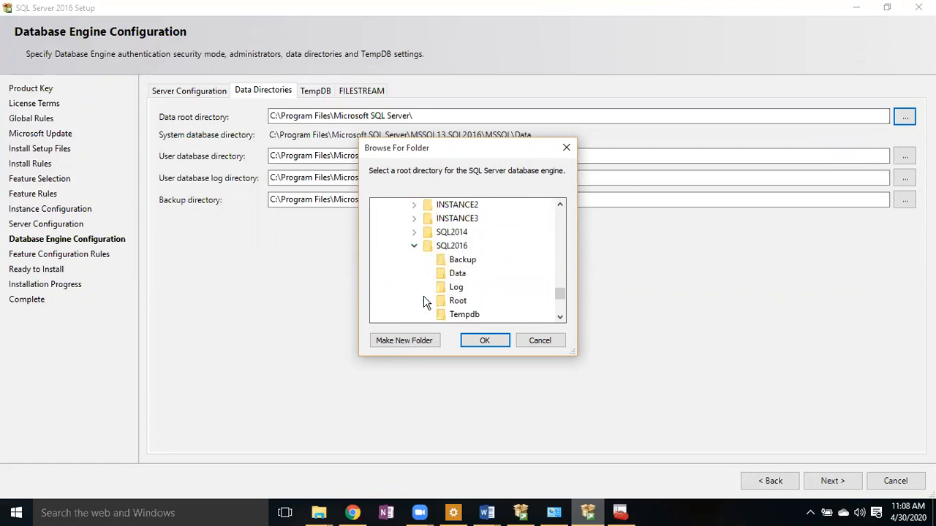
left_click(461, 301)
left_click(487, 338)
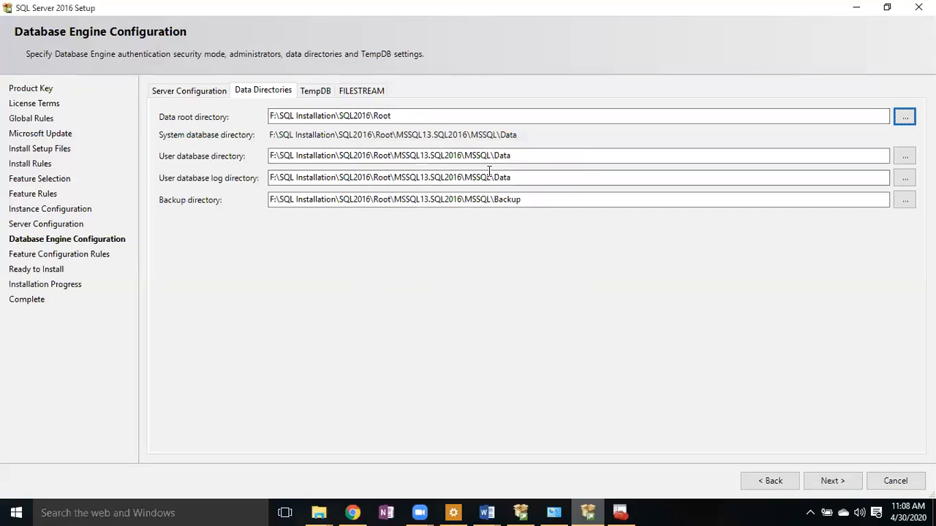
left_click(904, 156)
- Point the user database directory to F:\SQL Installation\SQL2016\Data
left_click_drag(558, 257, 562, 291)
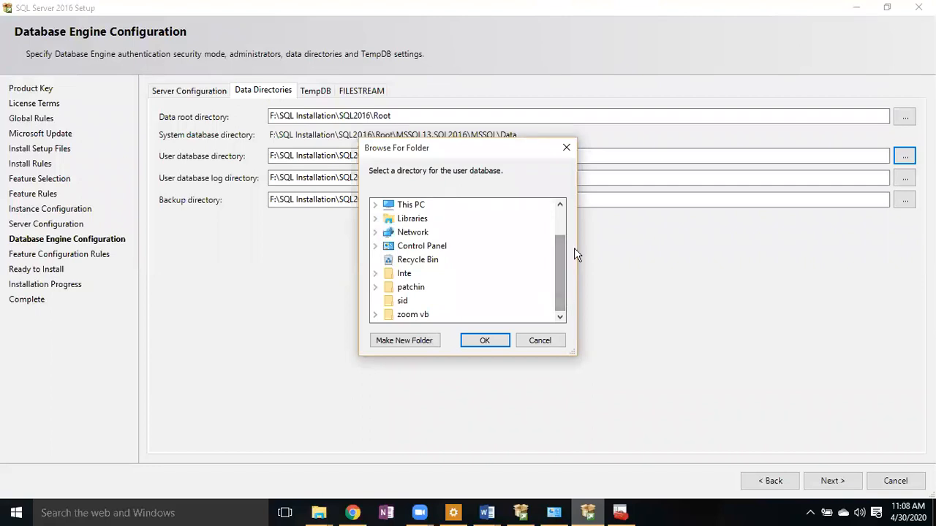
scroll(560, 247, "up", 1)
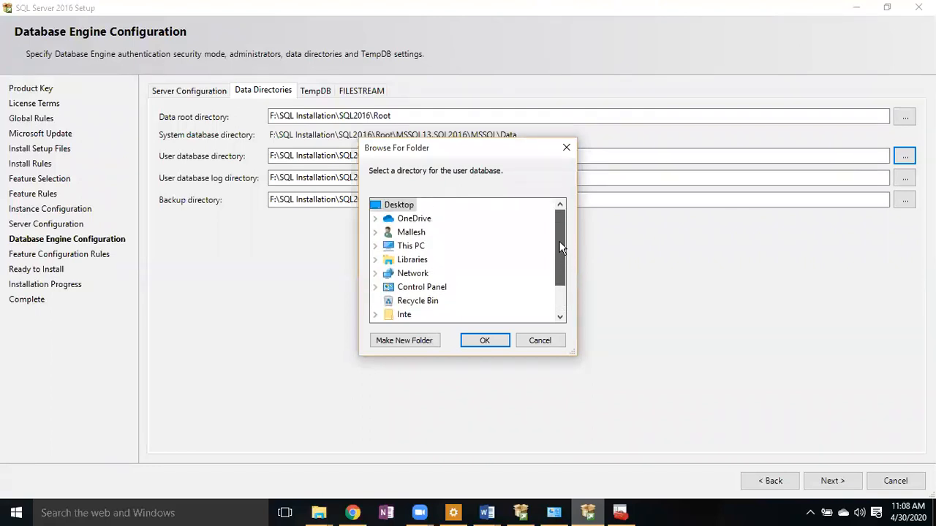
left_click(375, 246)
left_click_drag(560, 248, 561, 278)
left_click(388, 246)
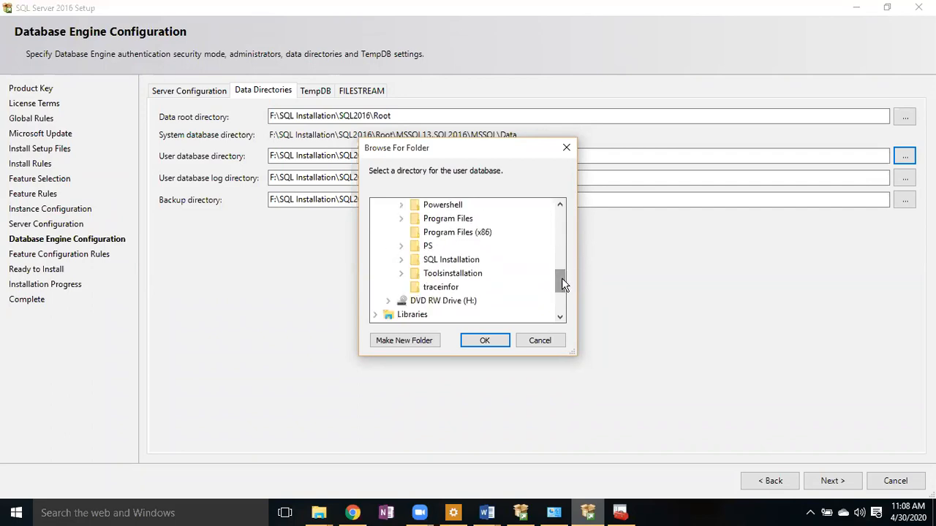
left_click(402, 261)
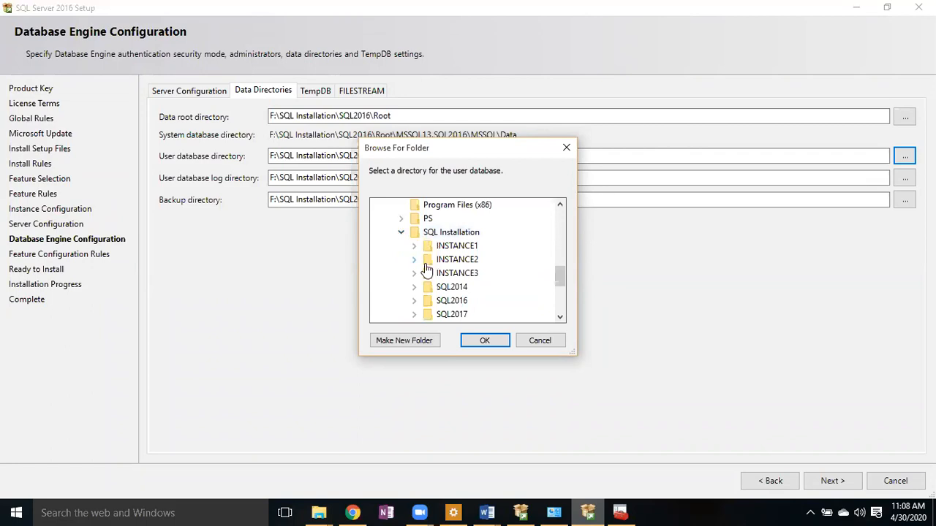
left_click(414, 302)
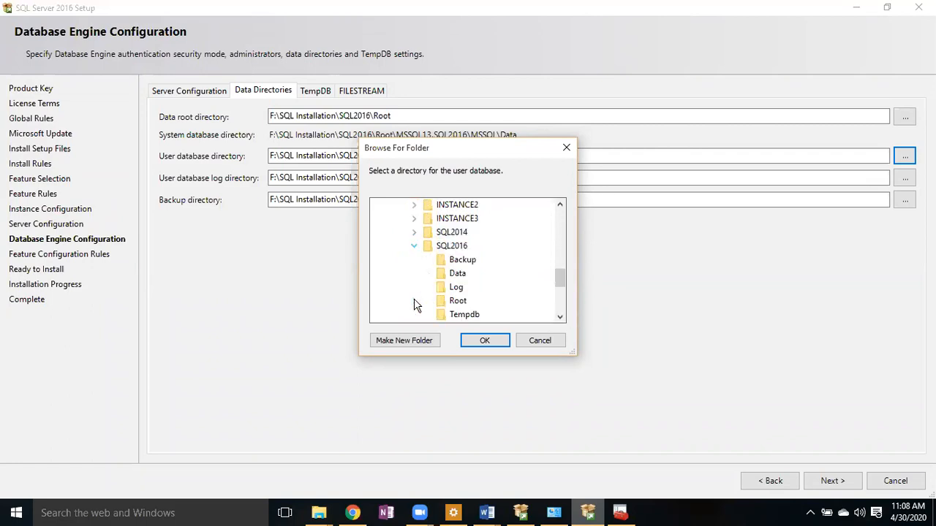
left_click(463, 280)
left_click(485, 343)
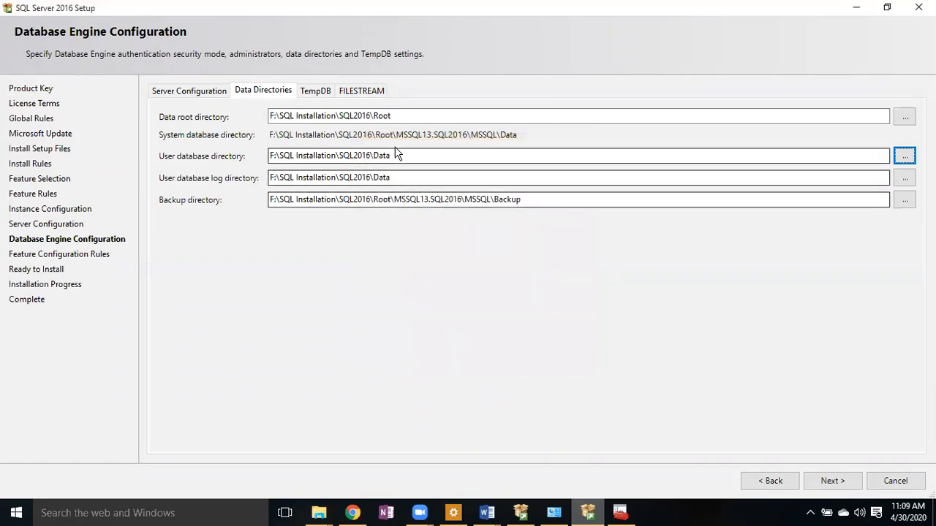
- Edit the user database log directory to end in \log
left_click(394, 177)
key("BackSpace")
key("BackSpace")
key("BackSpace")
key("BackSpace")
type("log")
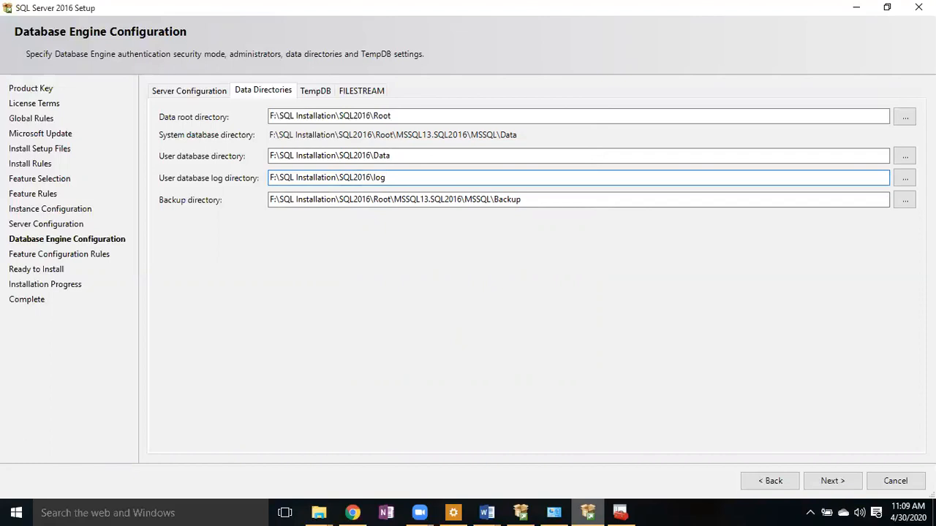
left_click(904, 199)
- Select the SQL2016\Backup folder on drive F: as the backup directory
scroll(555, 237, "down", 1)
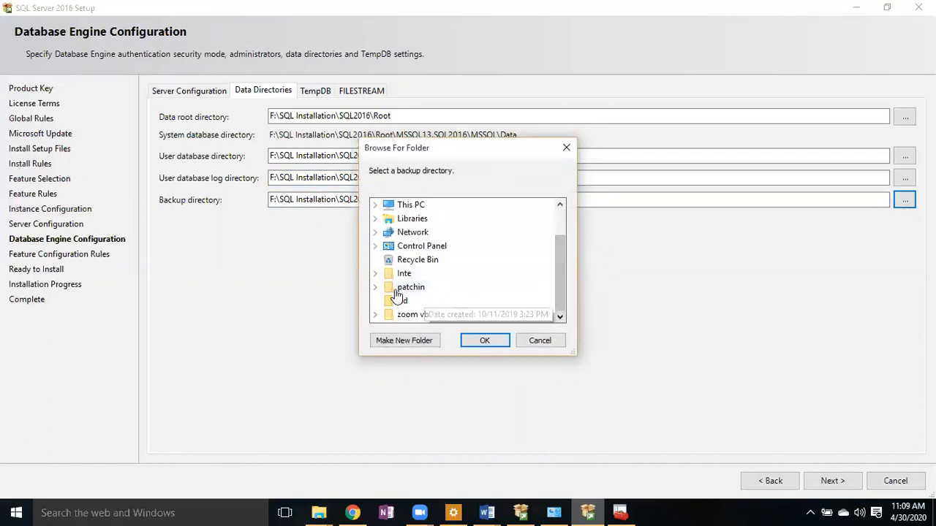
left_click(375, 205)
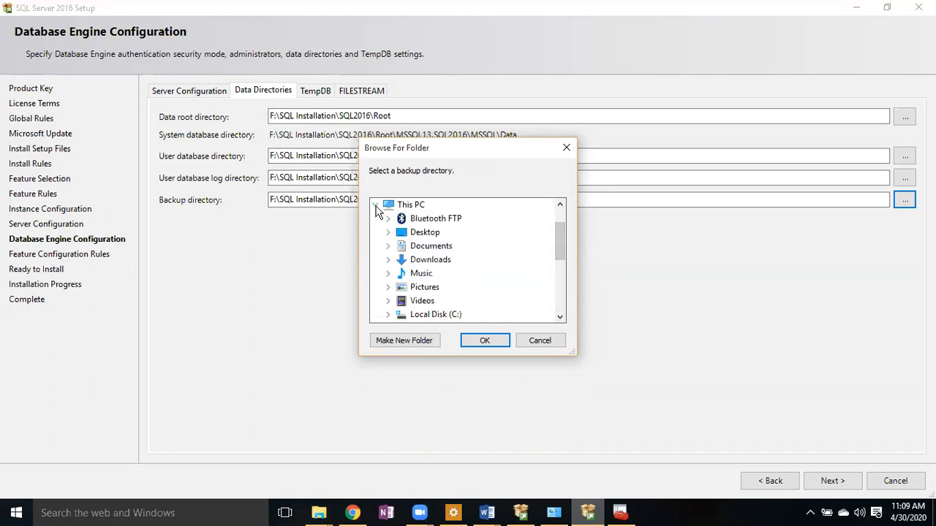
left_click_drag(561, 243, 561, 264)
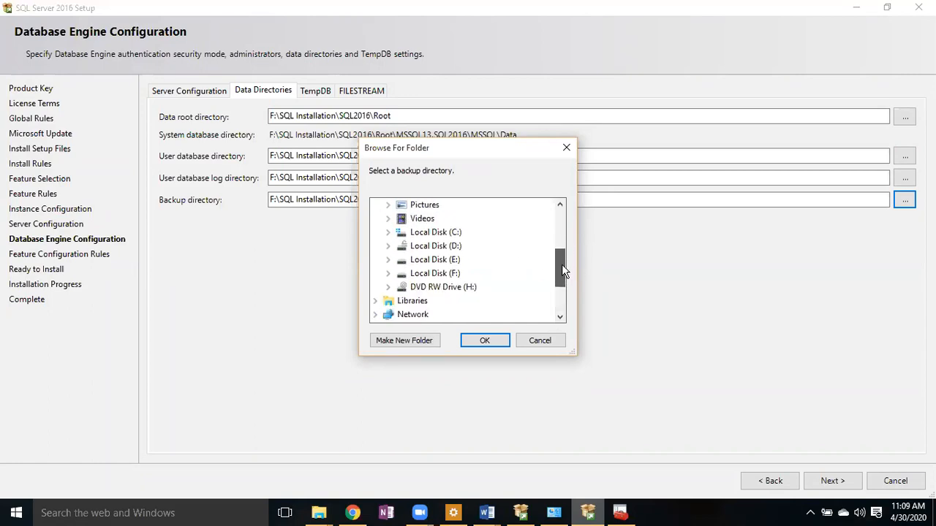
left_click(388, 274)
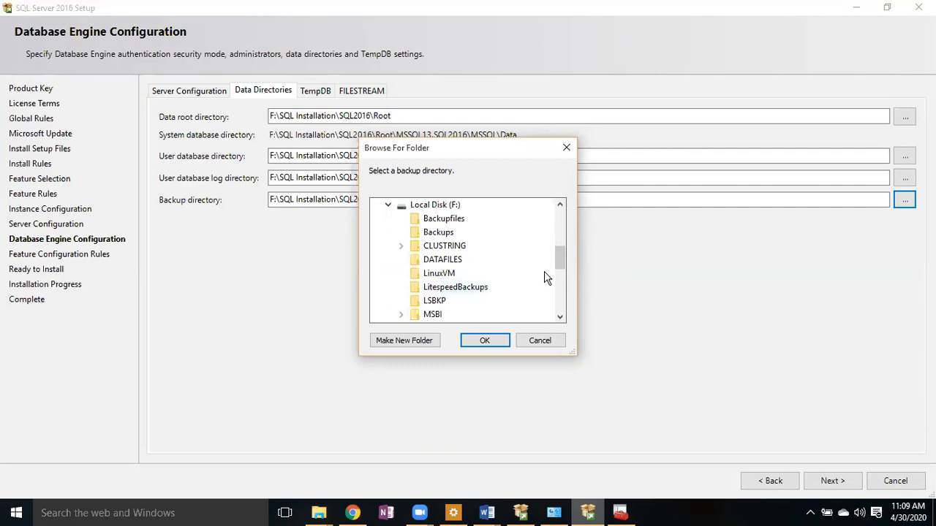
left_click_drag(561, 254, 563, 278)
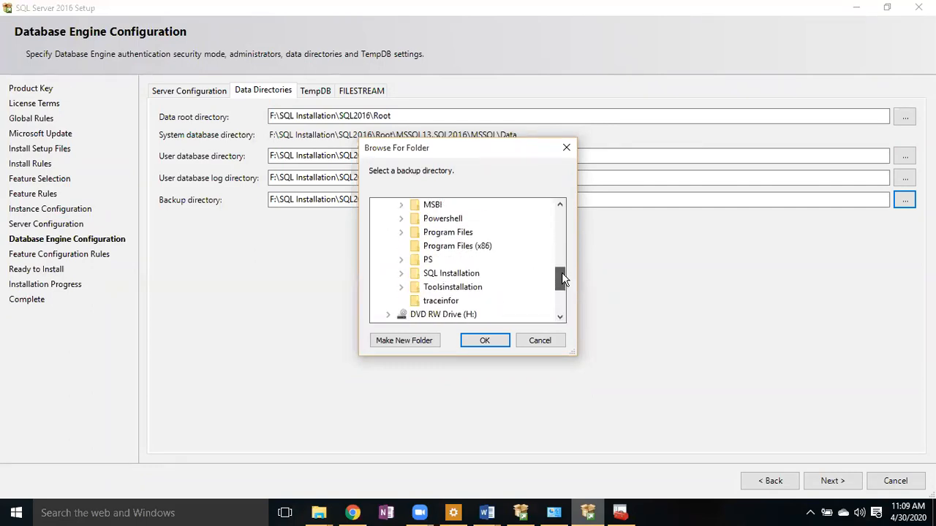
left_click(401, 273)
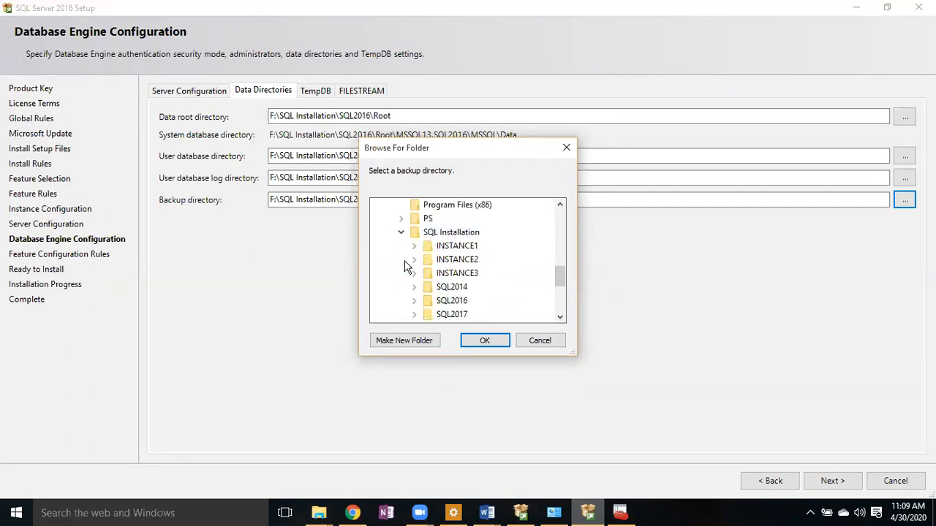
left_click(415, 301)
left_click(462, 260)
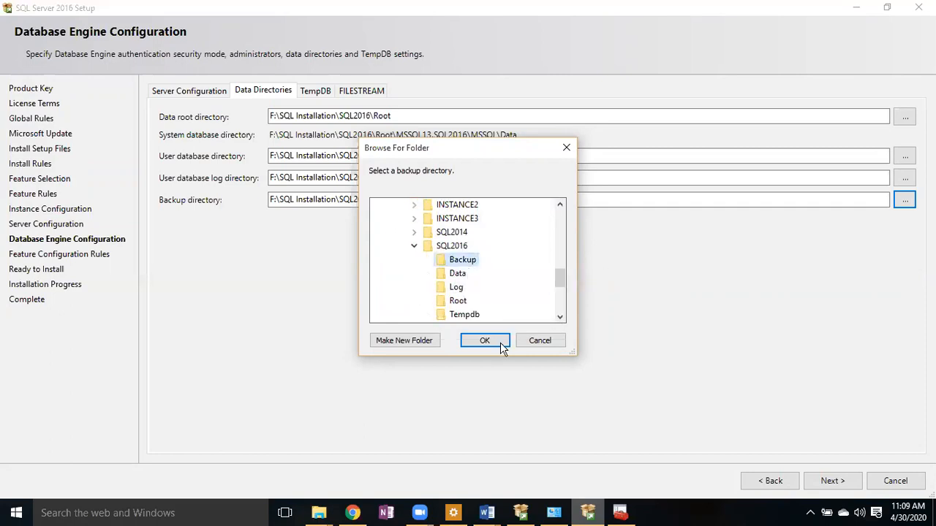
left_click(484, 342)
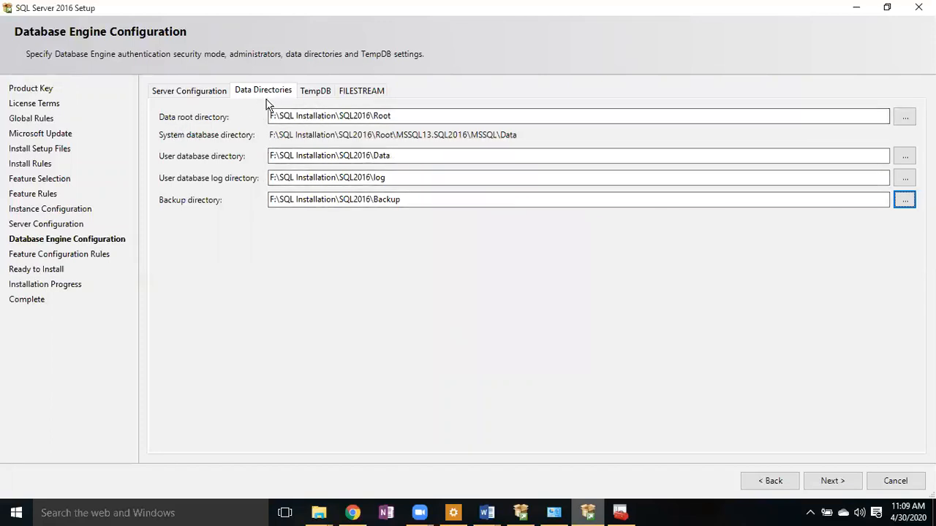
- Review TempDB settings (4 data files, 8 MB initial, 64 MB autogrowth), rechecking Data Directories
left_click(316, 90)
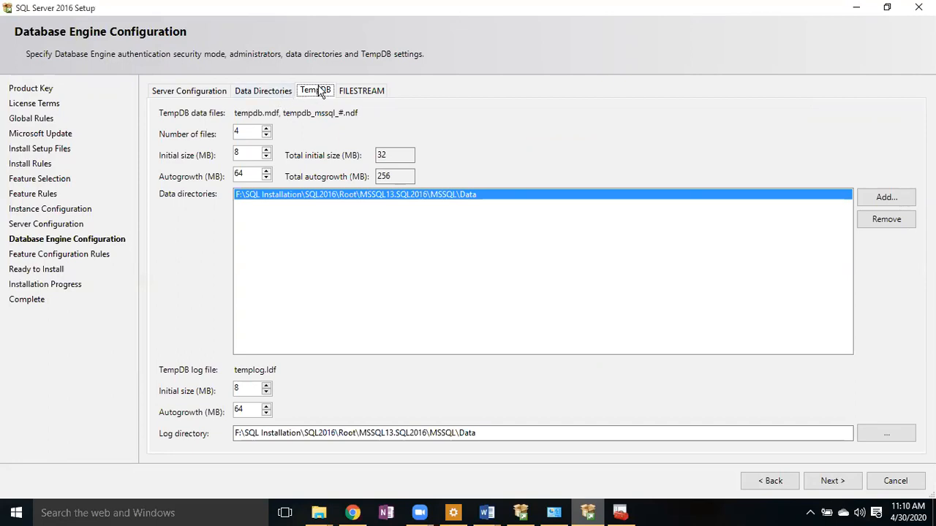
left_click(272, 92)
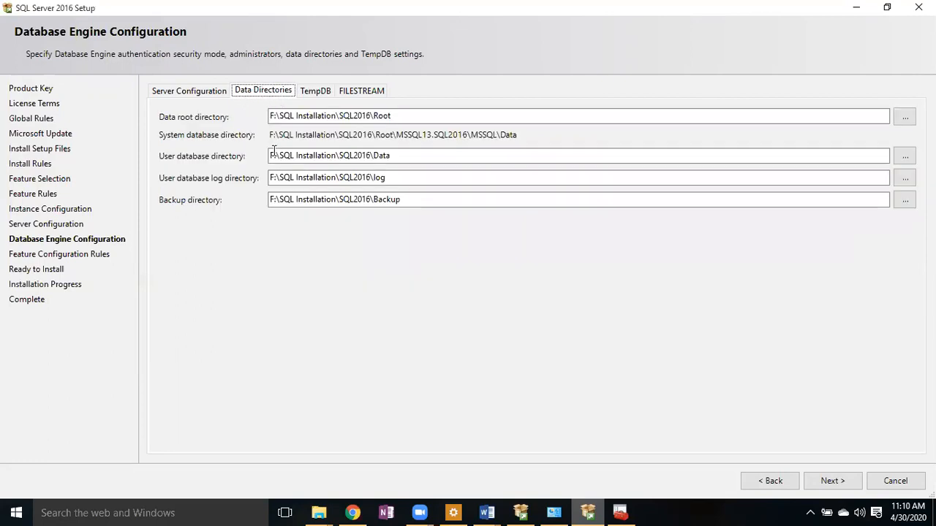
left_click(310, 98)
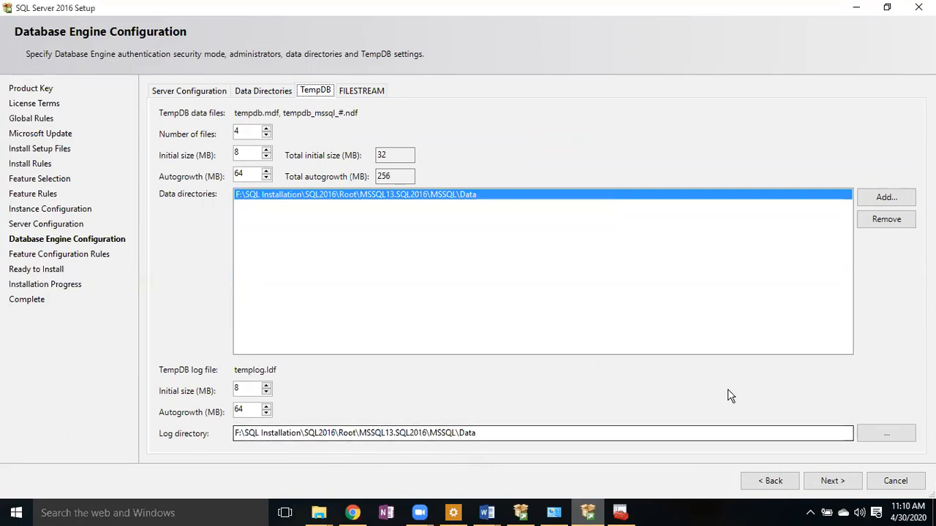
left_click(871, 433)
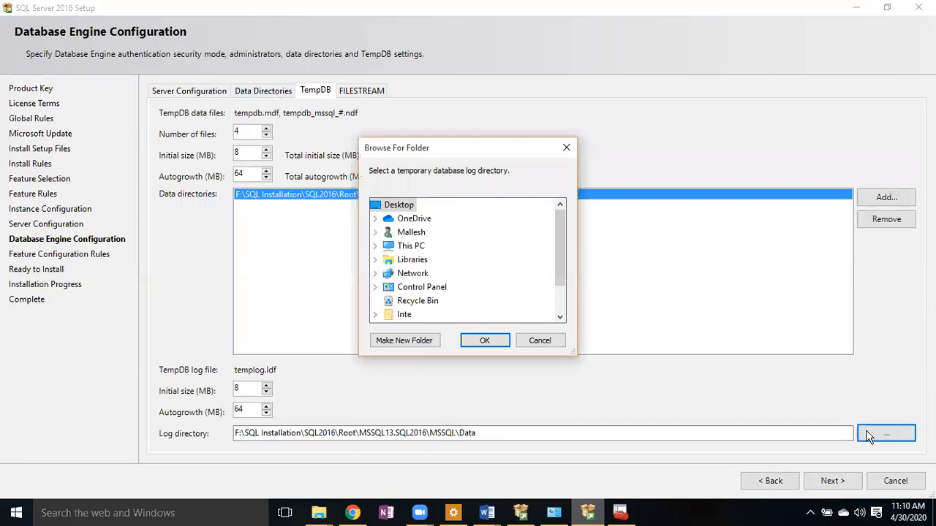
left_click_drag(558, 243, 570, 293)
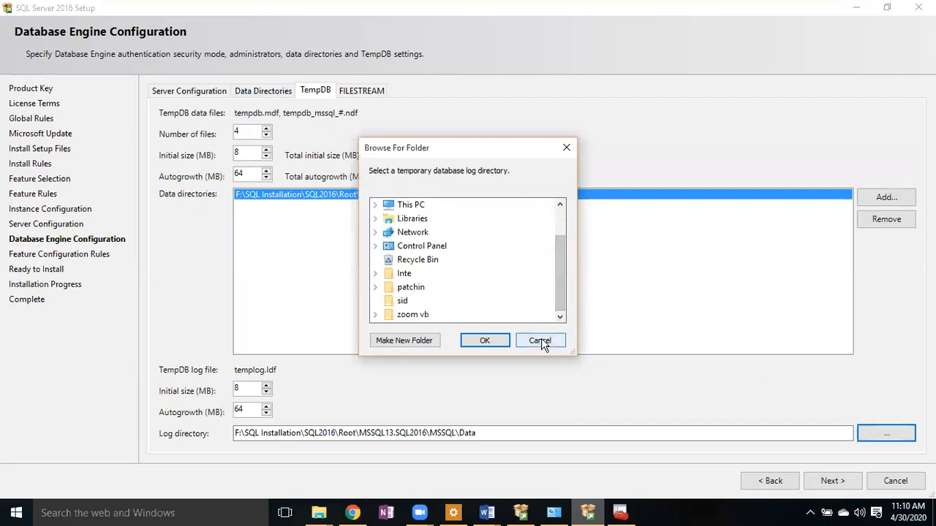
left_click(542, 343)
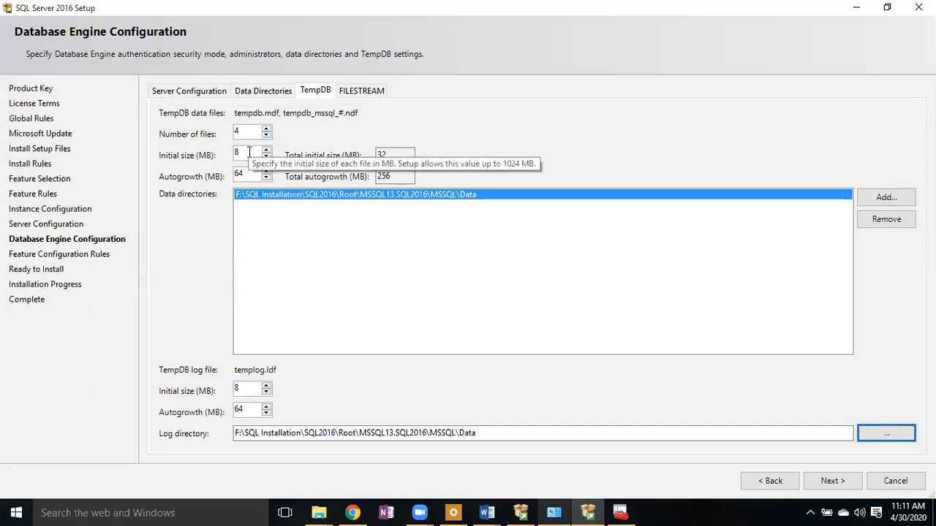
left_click(248, 152)
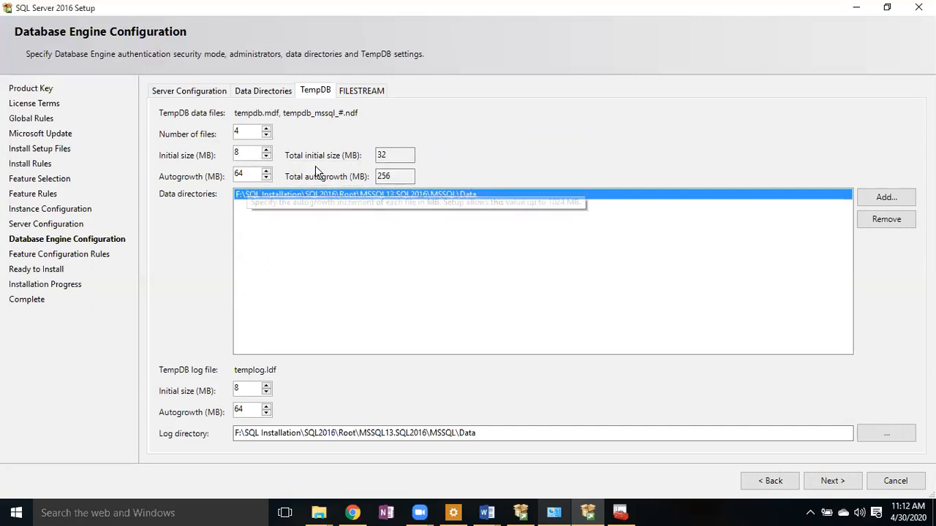
left_click(243, 156)
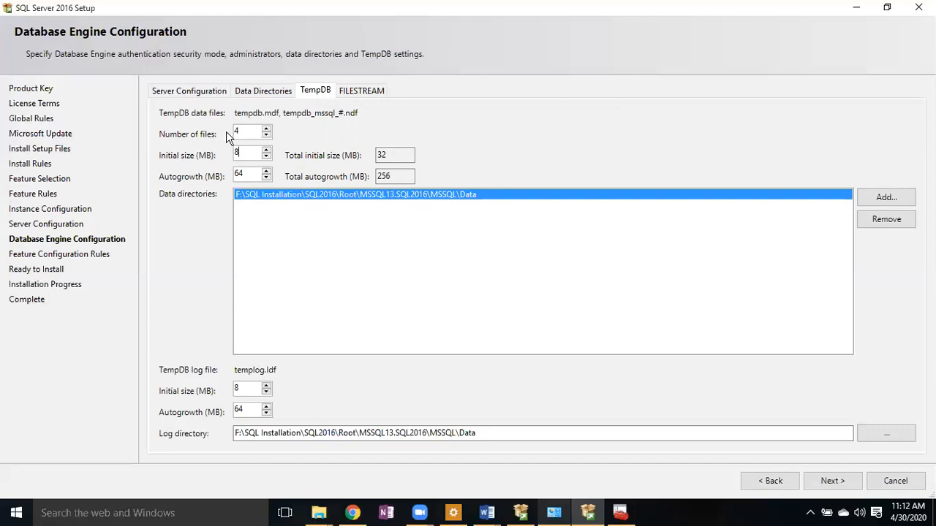
right_click(713, 514)
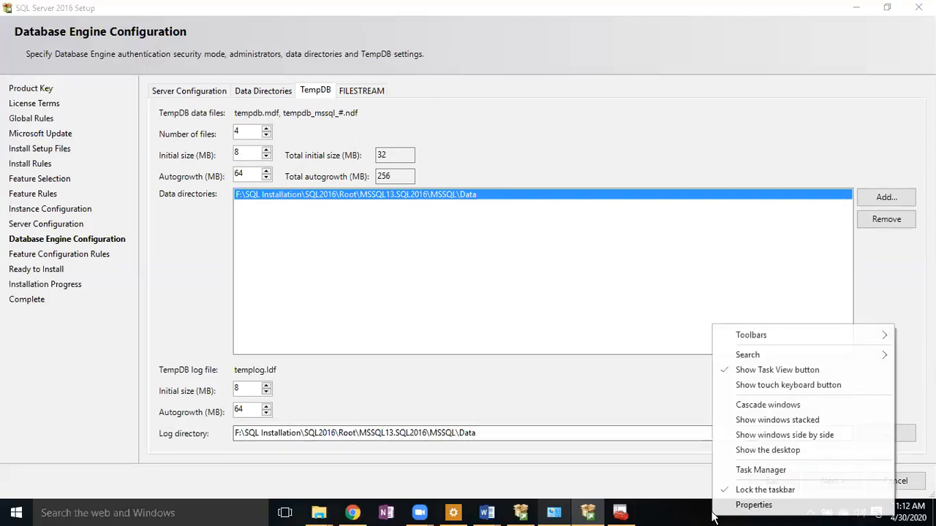
left_click(758, 472)
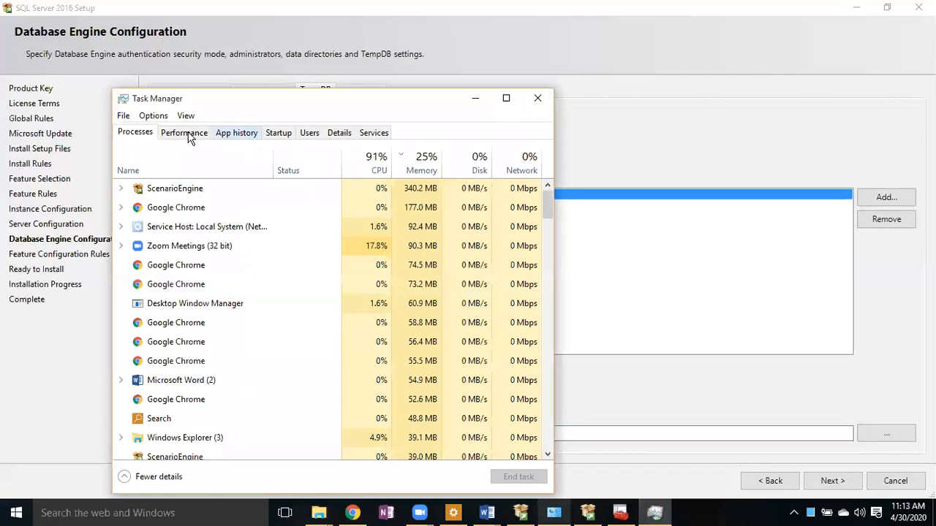
left_click(189, 135)
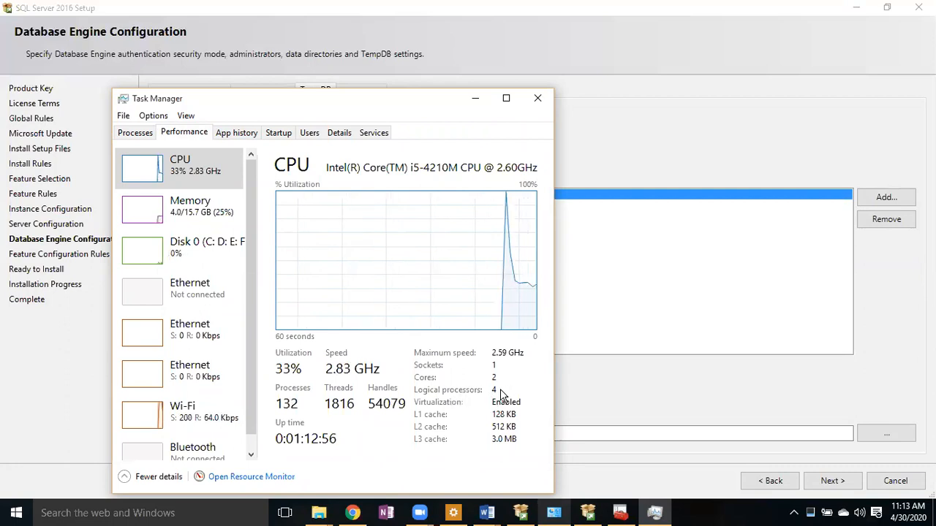
left_click(538, 97)
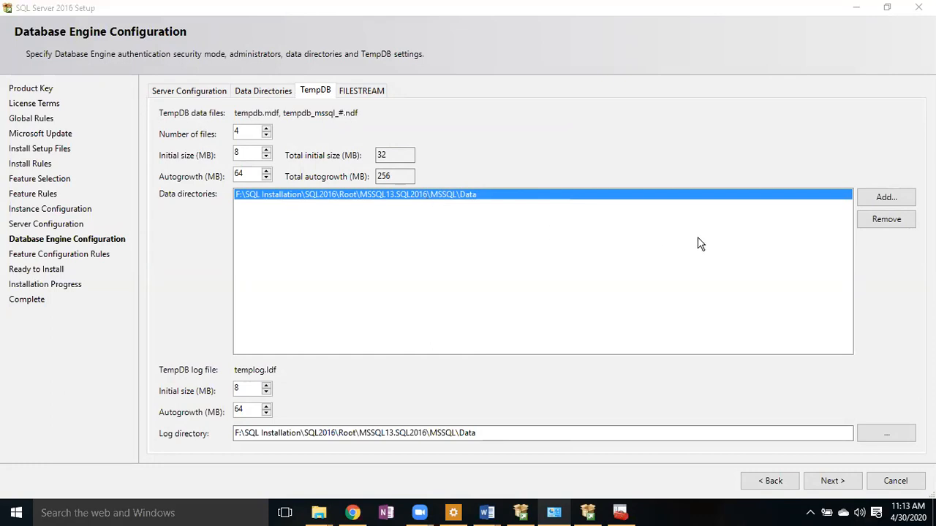
- Replace the TempDB data directory with F:\SQL Installation\SQL2016\Tempdb
left_click(898, 227)
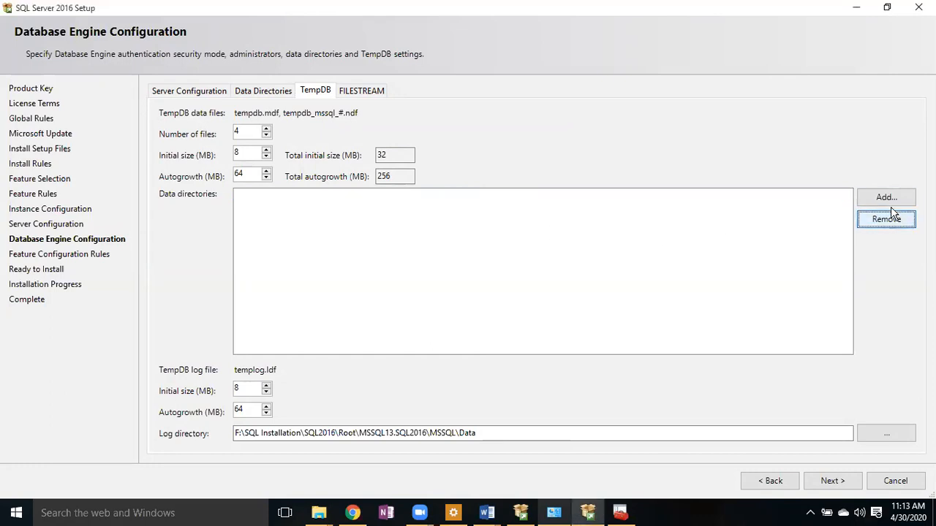
left_click(885, 202)
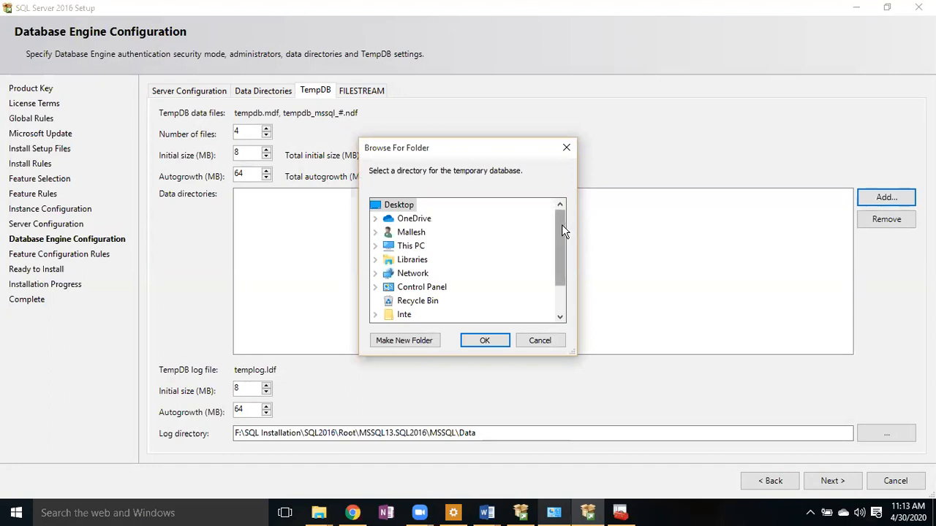
scroll(561, 231, "down", 1)
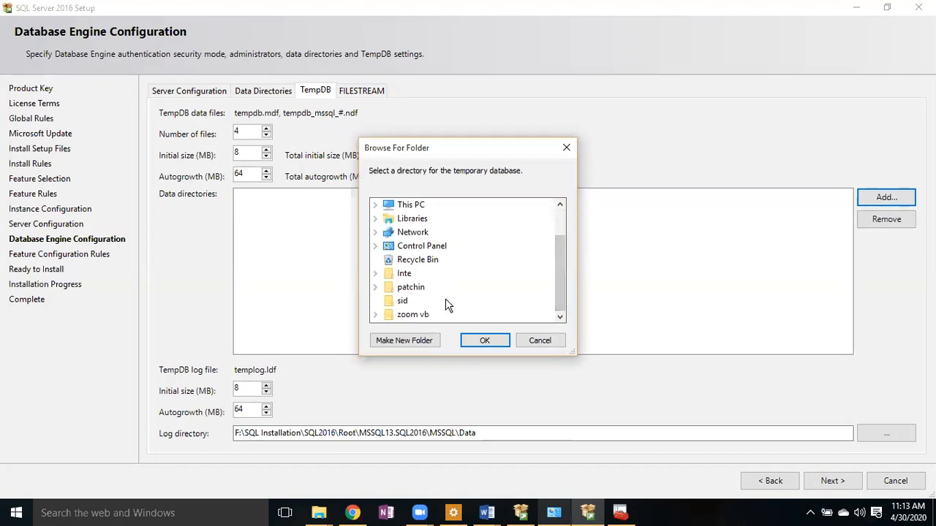
left_click(376, 207)
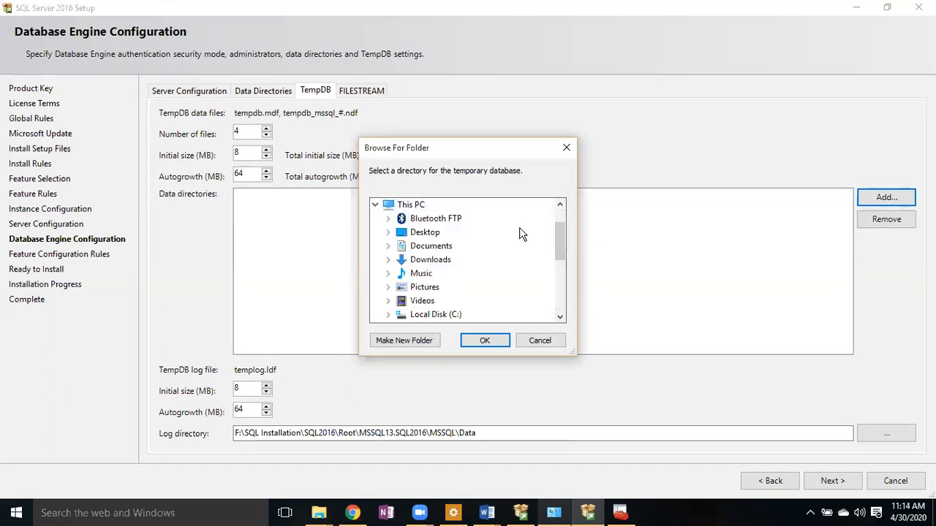
left_click_drag(560, 234, 563, 268)
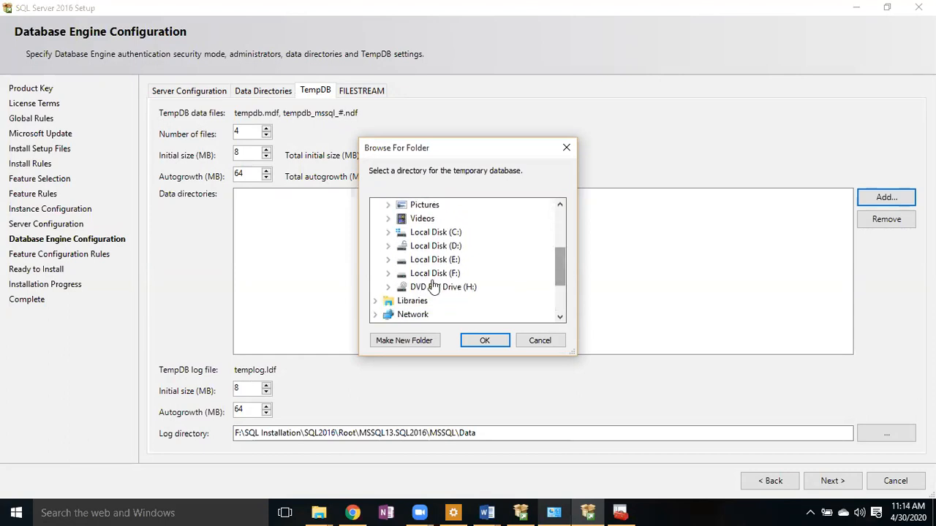
left_click(387, 273)
left_click_drag(562, 251, 564, 275)
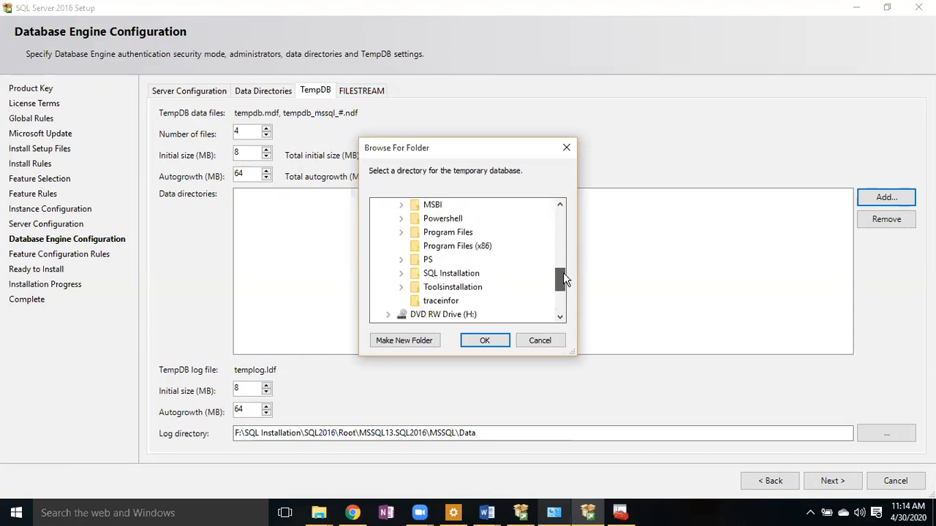
left_click(401, 275)
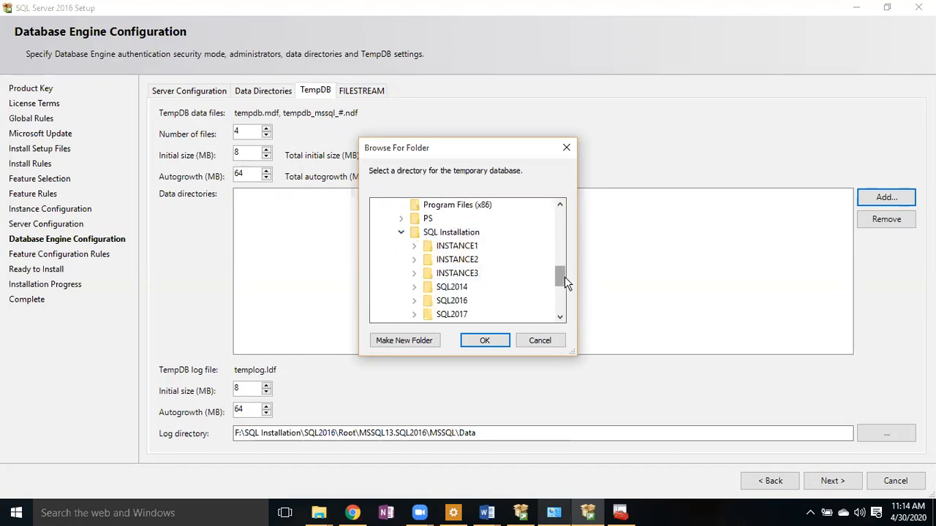
left_click_drag(564, 277, 564, 294)
left_click(421, 223)
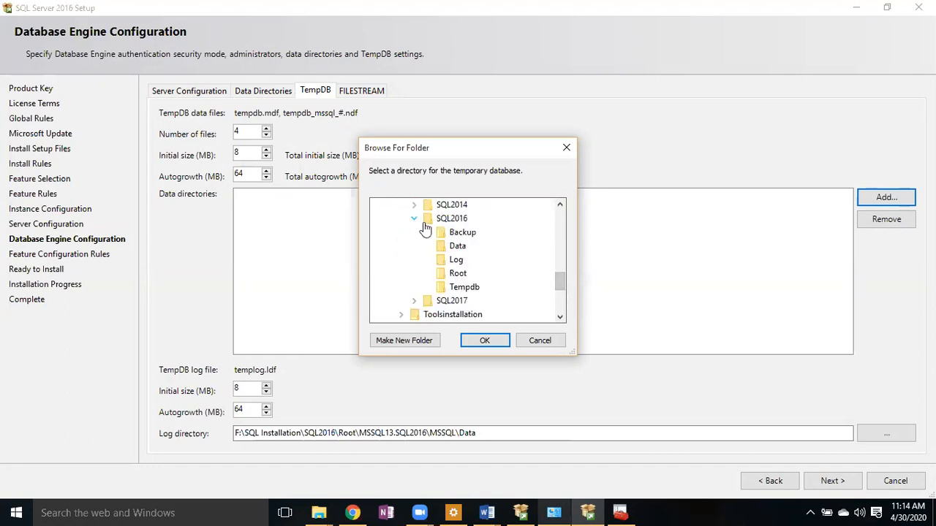
left_click(471, 288)
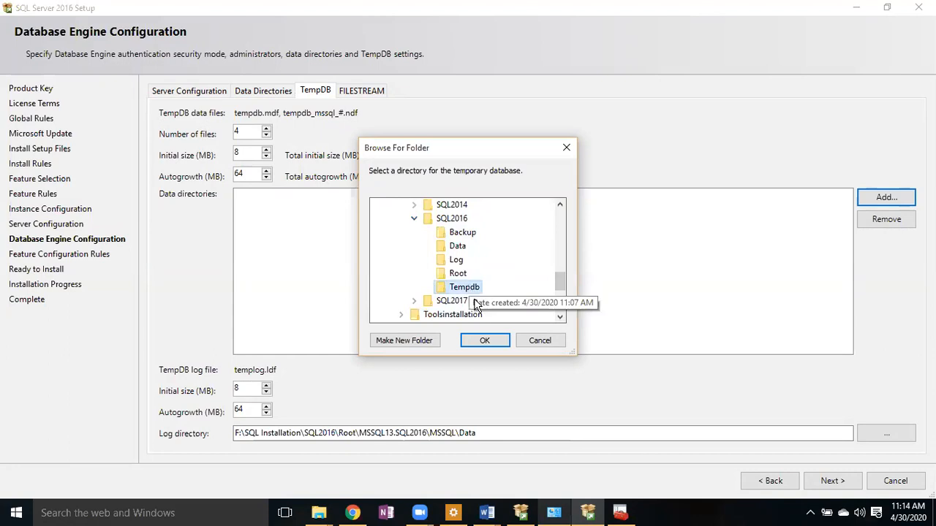
left_click(485, 341)
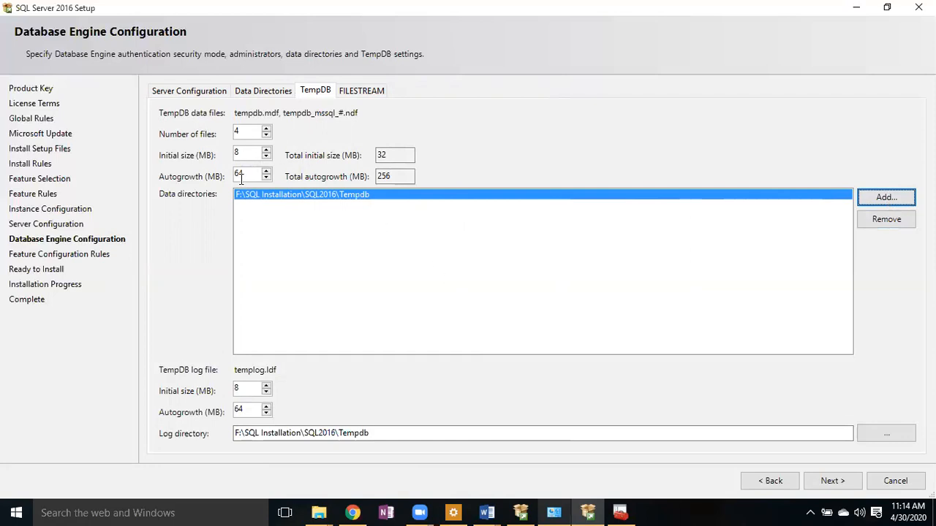
left_click(244, 156)
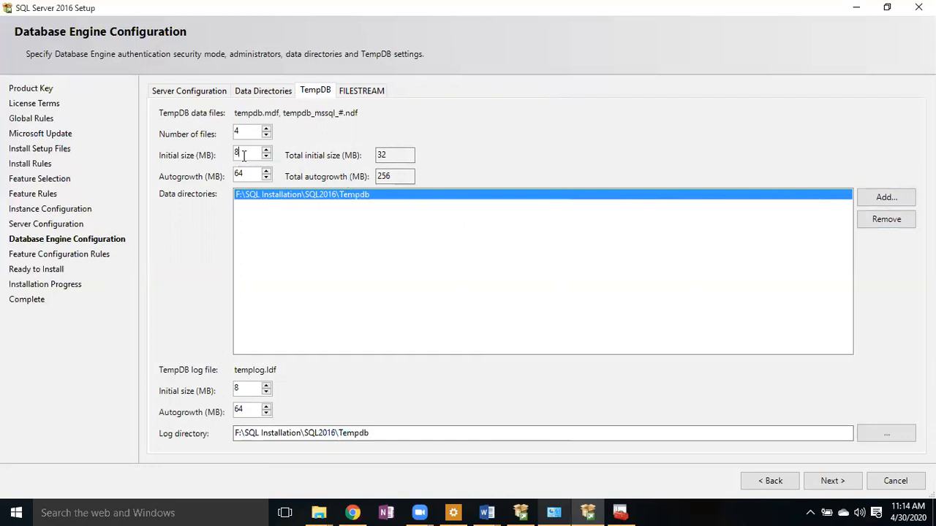
left_click(247, 176)
left_click(246, 131)
key("BackSpace")
type("3")
key("BackSpace")
type("4")
- Show the FILESTREAM tab, where Transact-SQL access is off and the share name is SQL2016
left_click(351, 90)
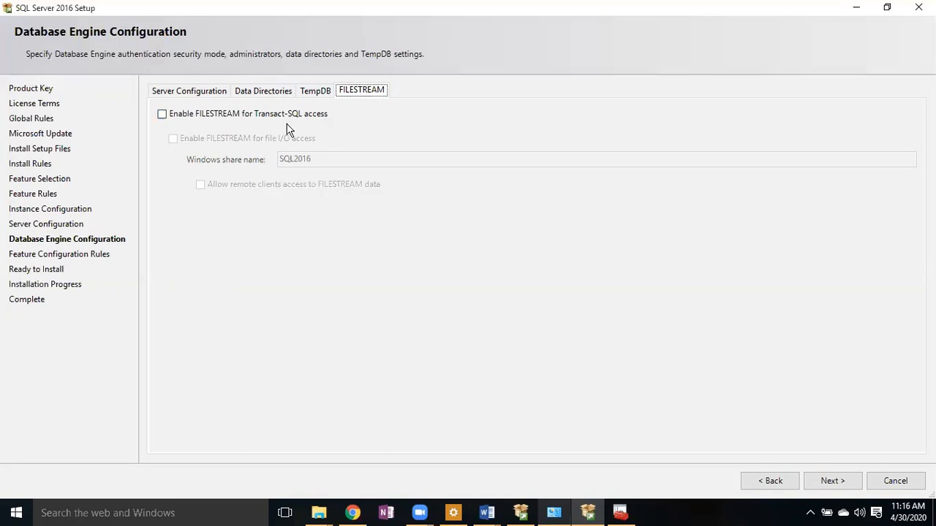
left_click(162, 115)
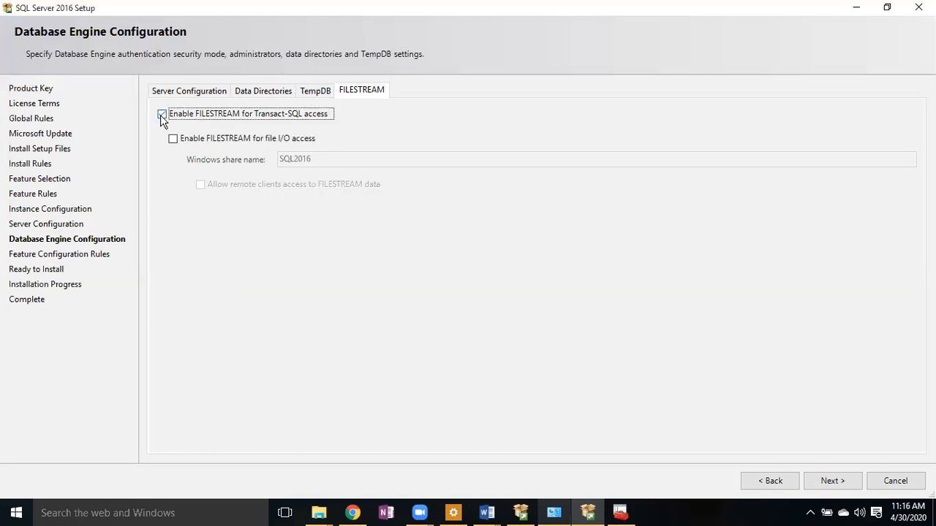
left_click(173, 139)
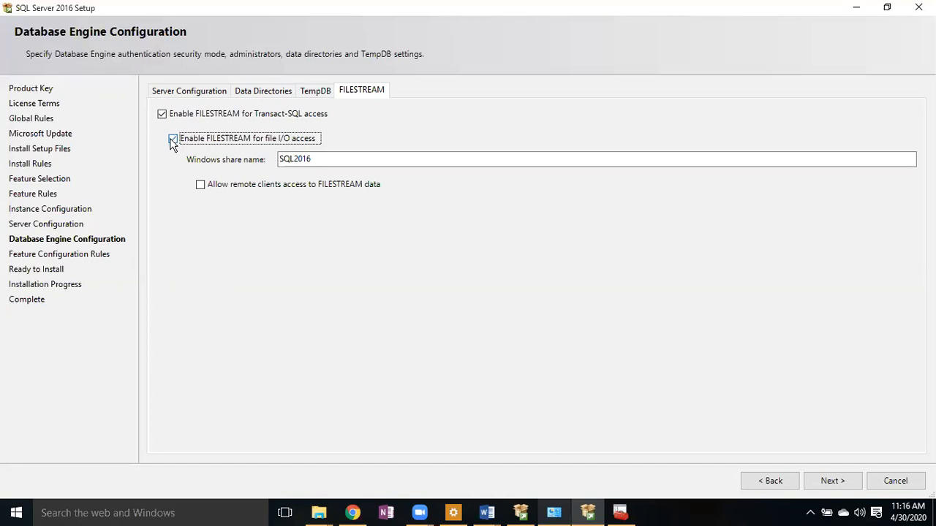
left_click(173, 139)
left_click(161, 115)
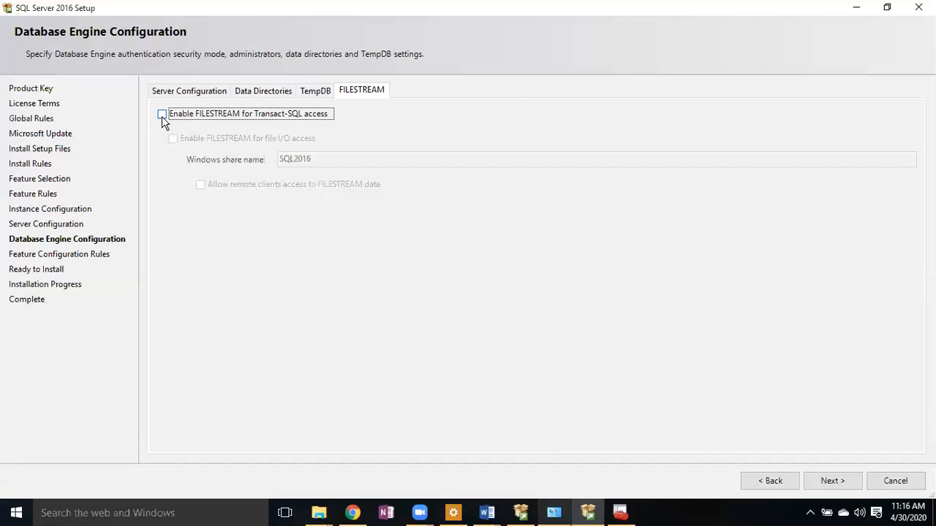
left_click(162, 114)
left_click(173, 138)
left_click(199, 183)
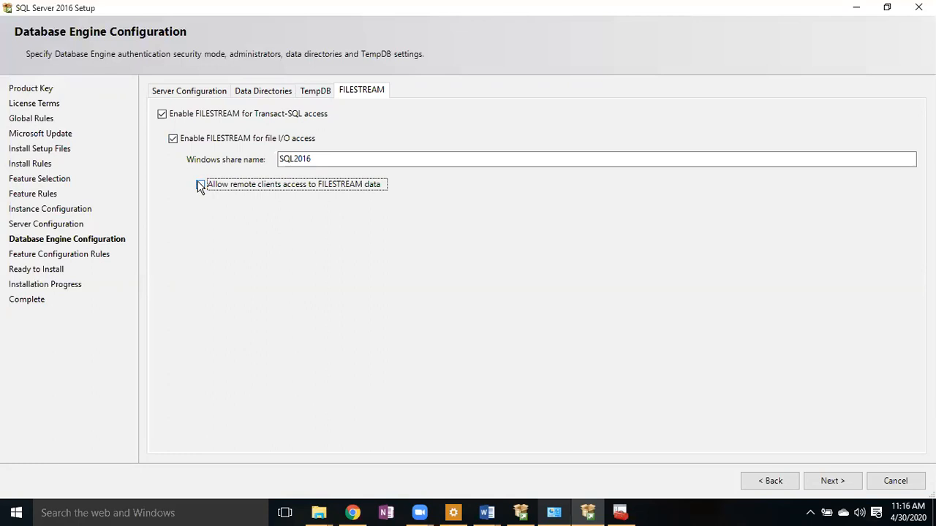
left_click(172, 139)
left_click(162, 117)
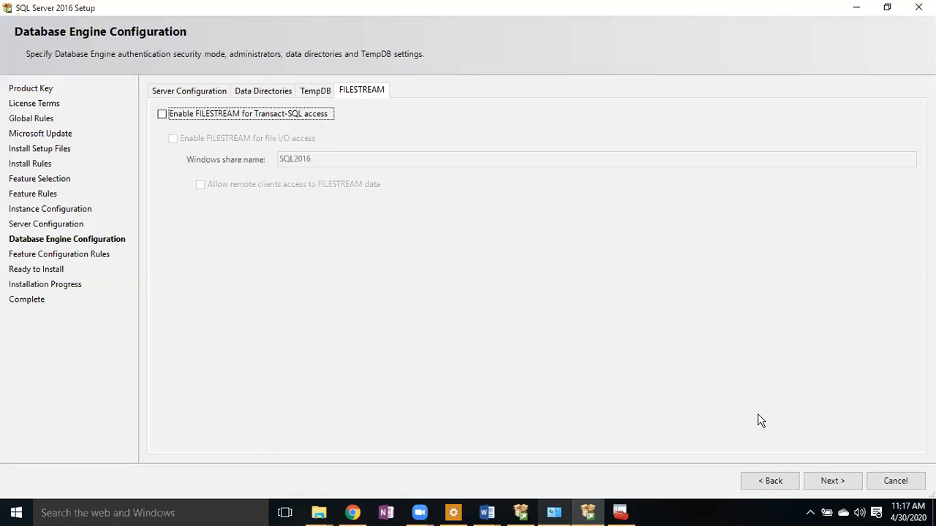
- Advance to Ready to Install and review the summary and configuration file path
left_click(831, 481)
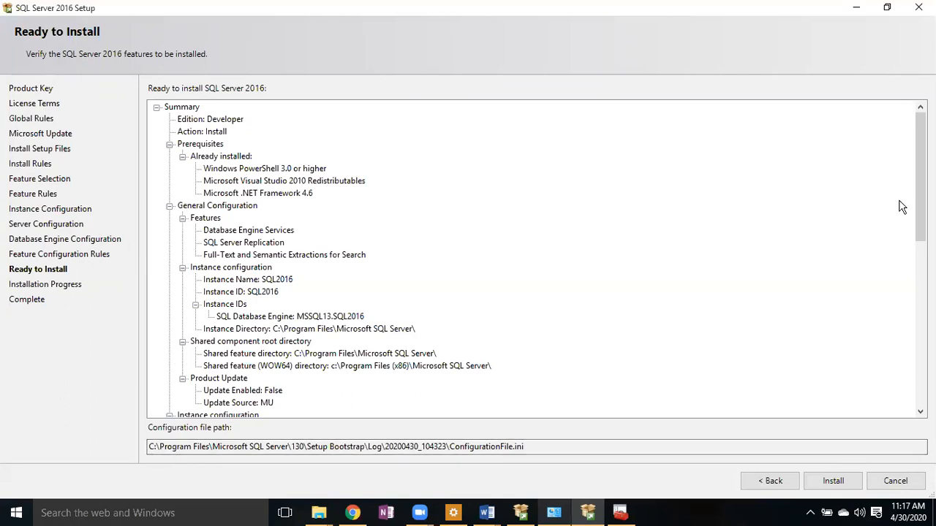
left_click_drag(919, 176, 920, 339)
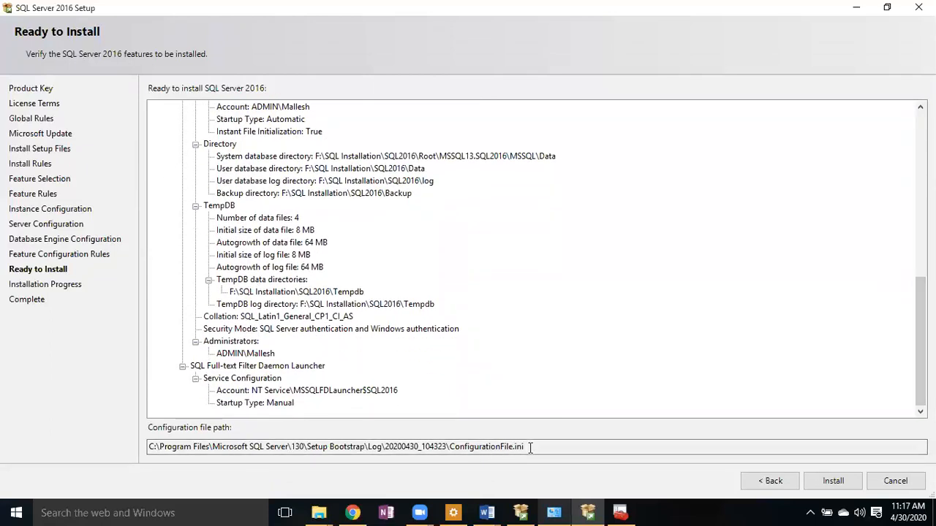
left_click_drag(447, 452, 145, 461)
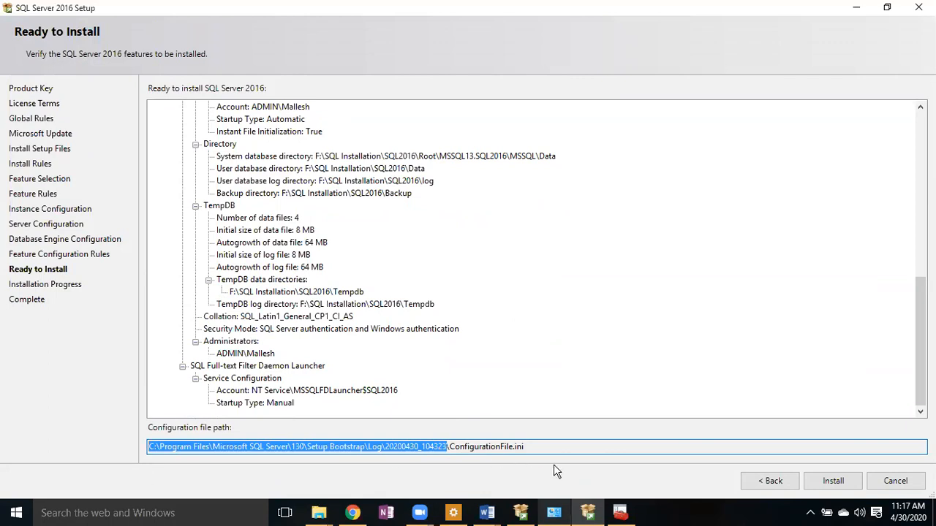
left_click(539, 447)
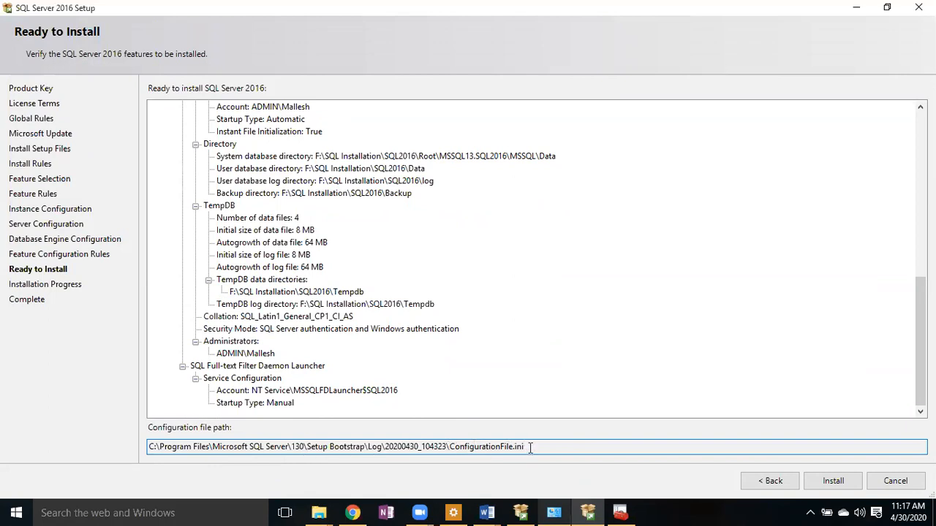
left_click_drag(524, 447, 168, 446)
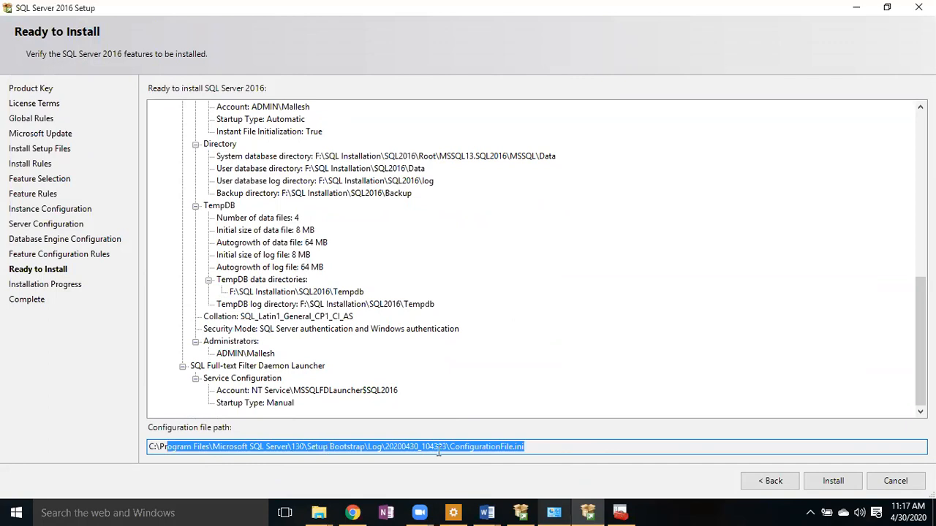
left_click_drag(451, 447, 130, 455)
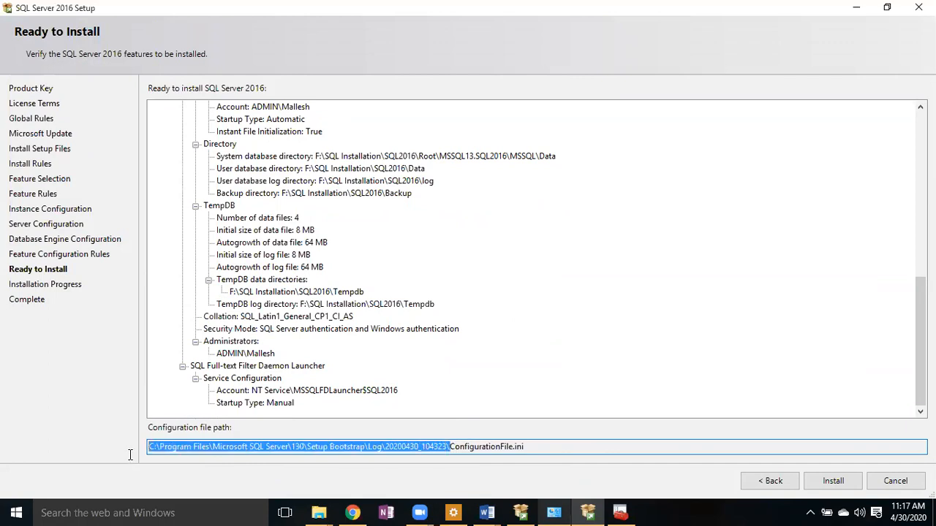
left_click(566, 447)
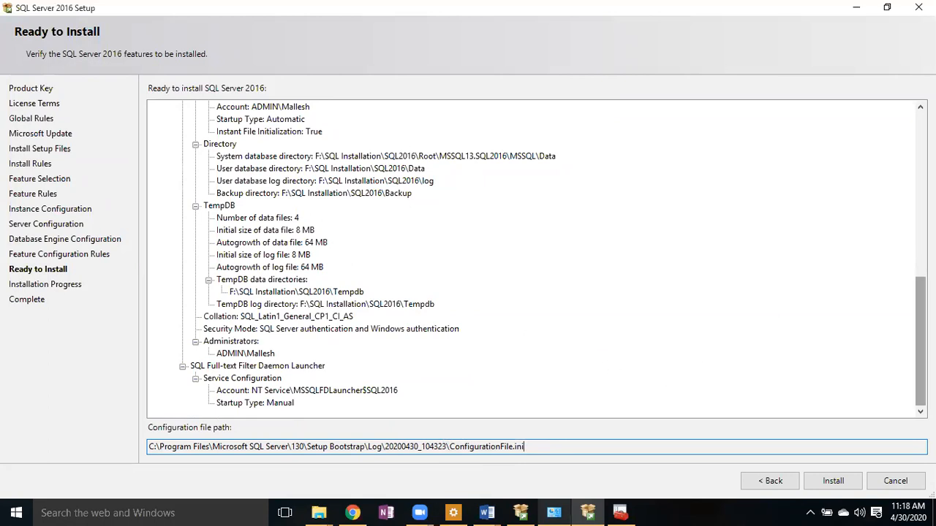
scroll(905, 319, "up", 10)
scroll(889, 207, "down", 9)
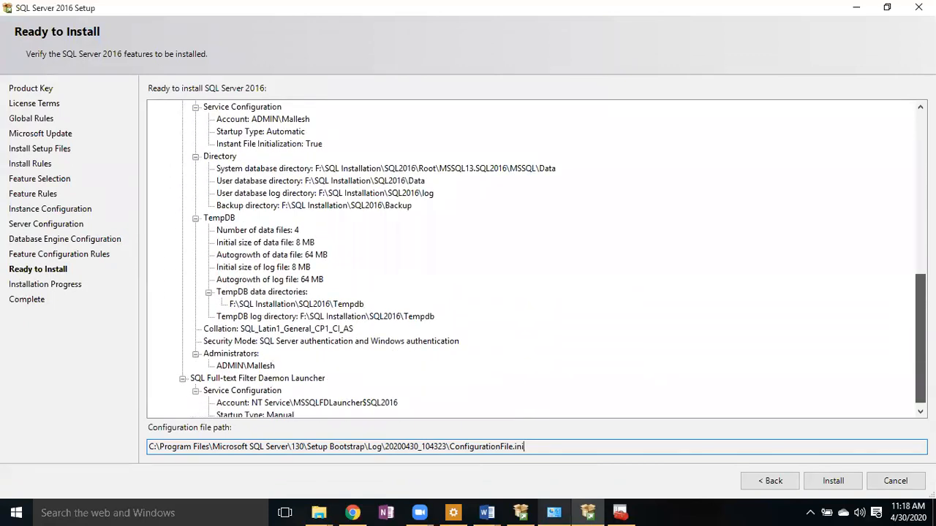
scroll(552, 260, "down", 1)
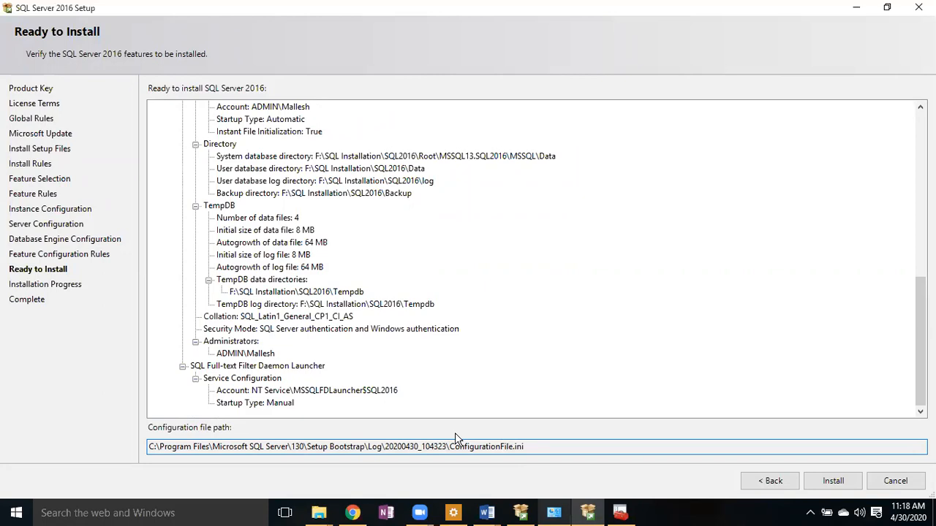
mouse_move(920, 344)
left_mouse_down()
mouse_move(911, 221)
mouse_move(899, 184)
mouse_move(914, 229)
mouse_move(914, 349)
left_mouse_up()
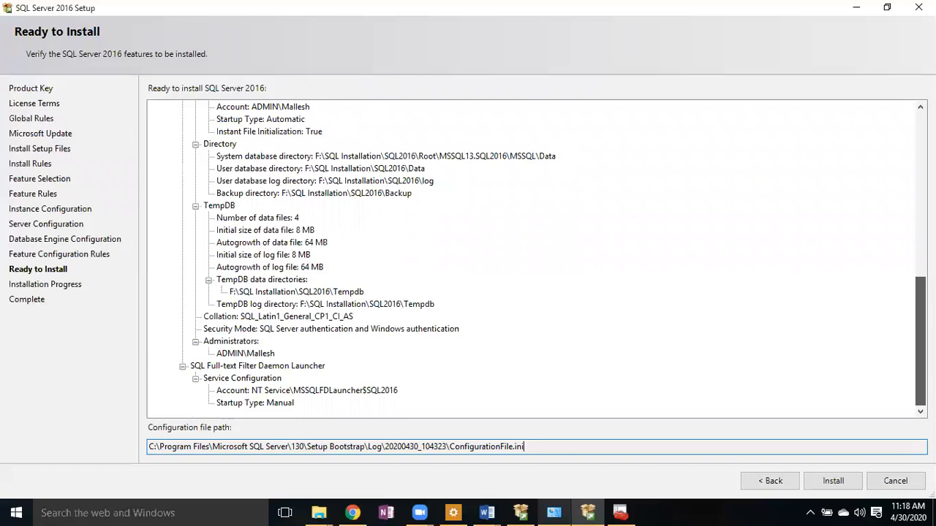
- Start the installation and, while files copy, preview the two open Word documents
left_click(846, 488)
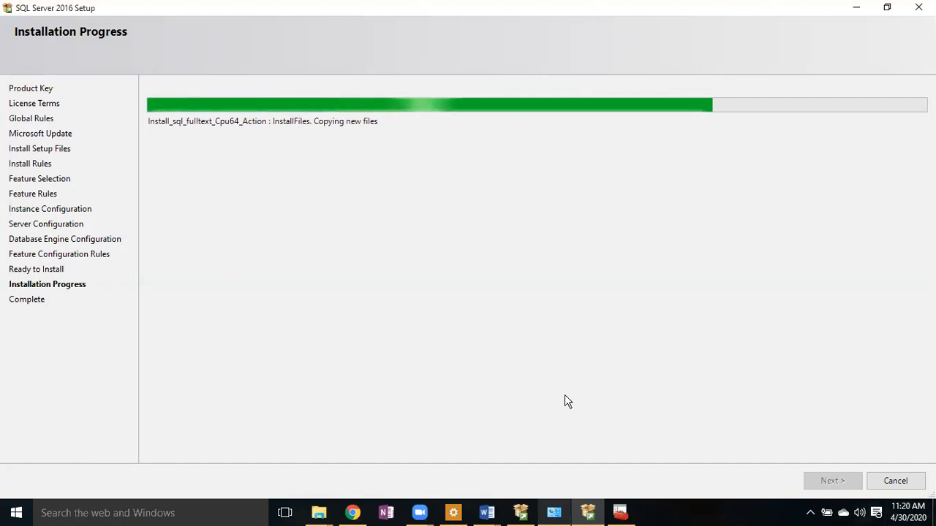
left_click(487, 513)
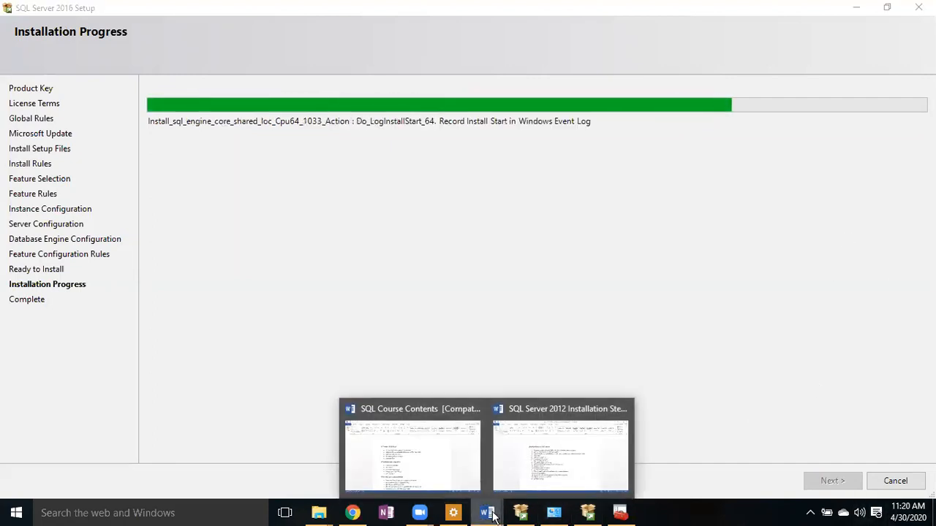
- View the SQL Course Contents outline in Word, briefly highlighting the last three installation topics, then return to Setup
mouse_move(529, 468)
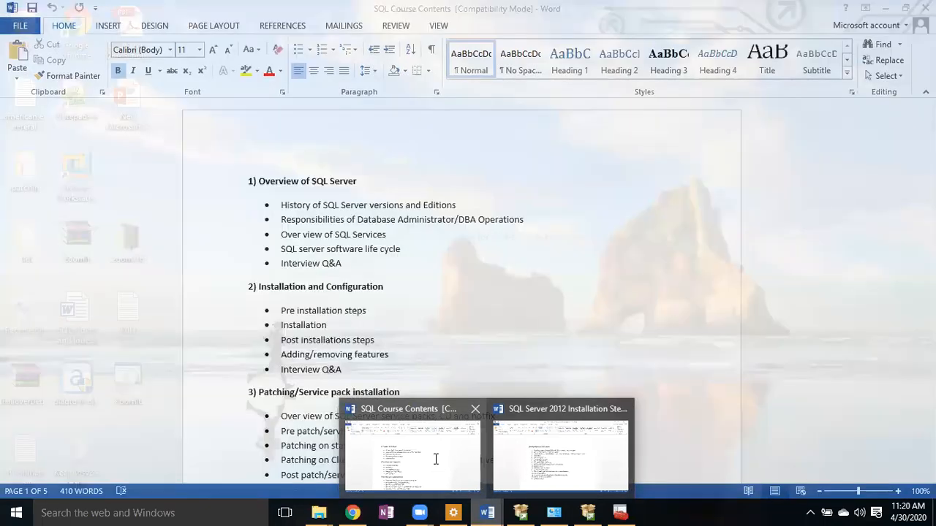
left_click(436, 461)
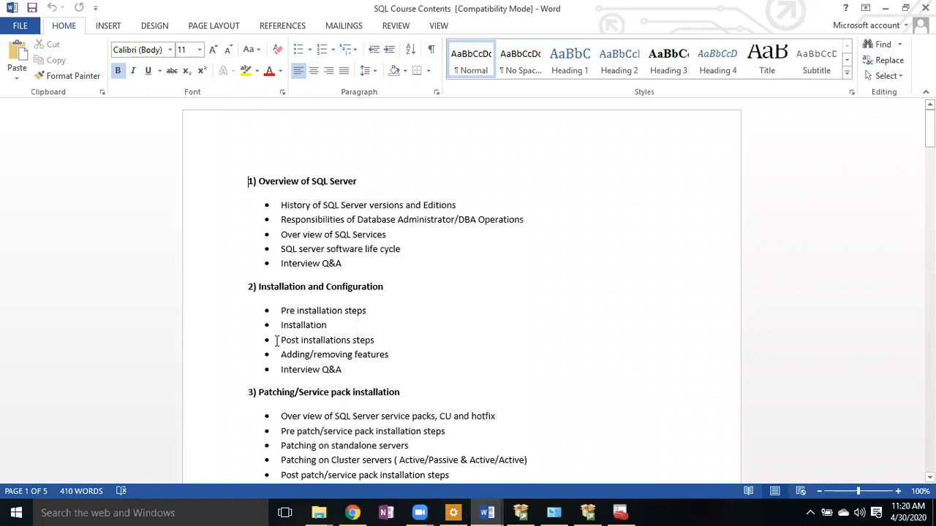
left_click_drag(281, 340, 380, 367)
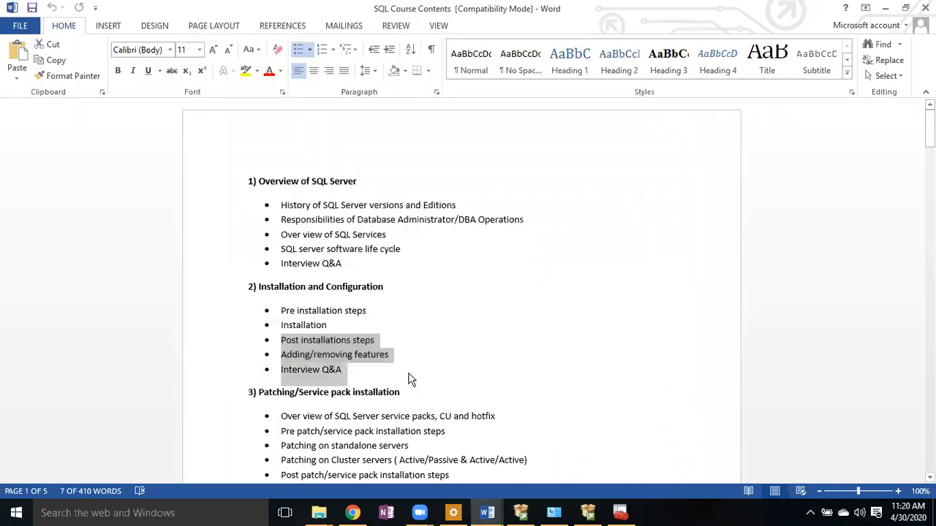
left_click(410, 379)
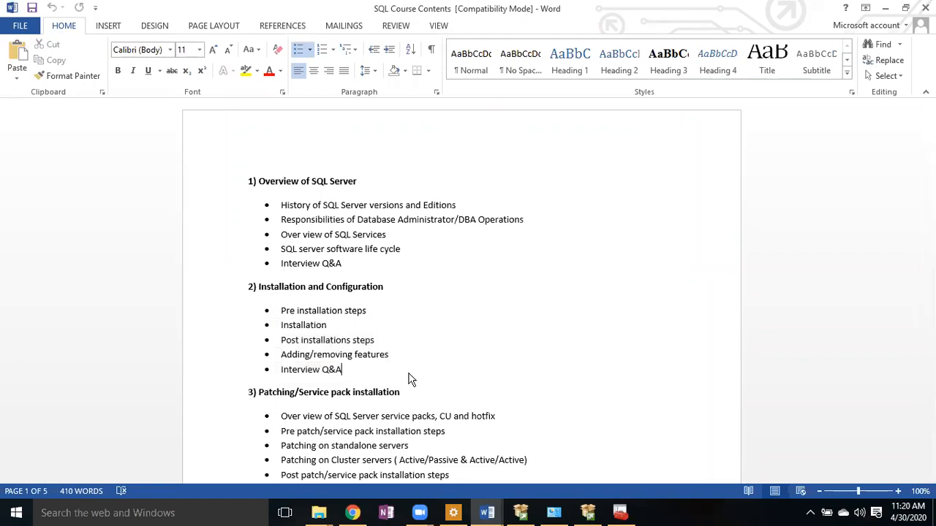
left_click(589, 513)
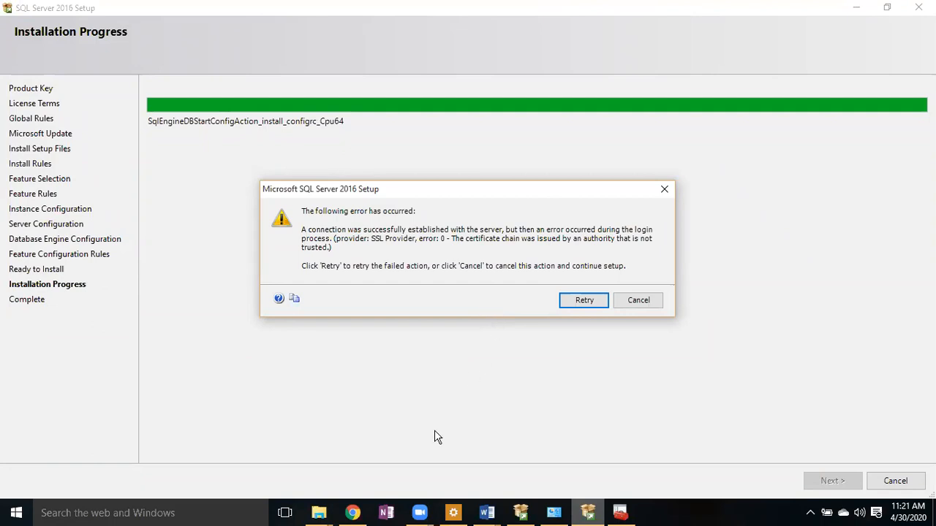
- Search Windows for 's' and launch Snipping Tool from the Apps results
left_click(215, 516)
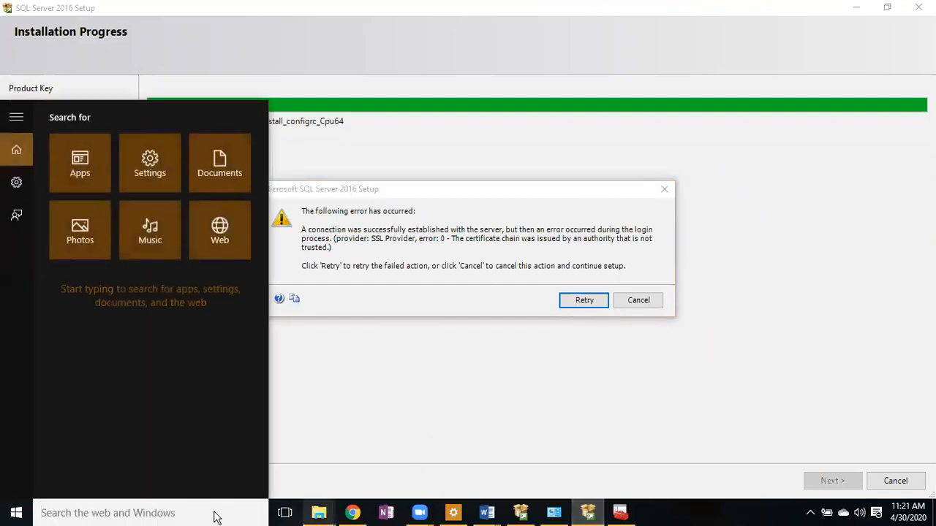
type("r")
key("BackSpace")
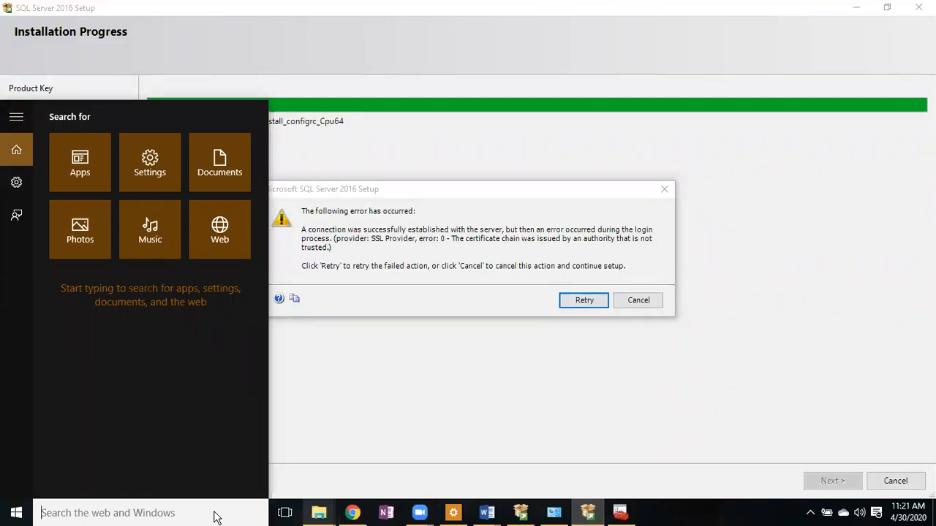
type("s")
key("BackSpace")
left_click(383, 413)
left_click(153, 517)
type("s")
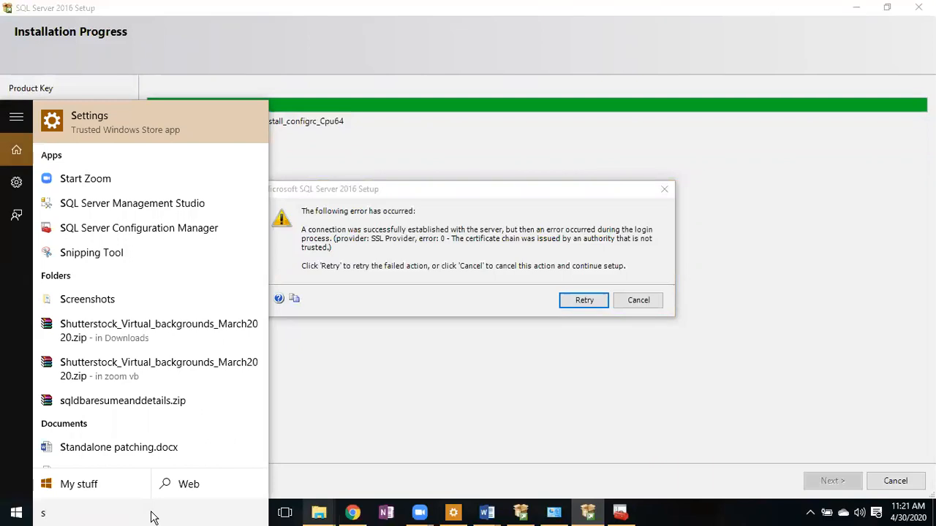
left_click(103, 253)
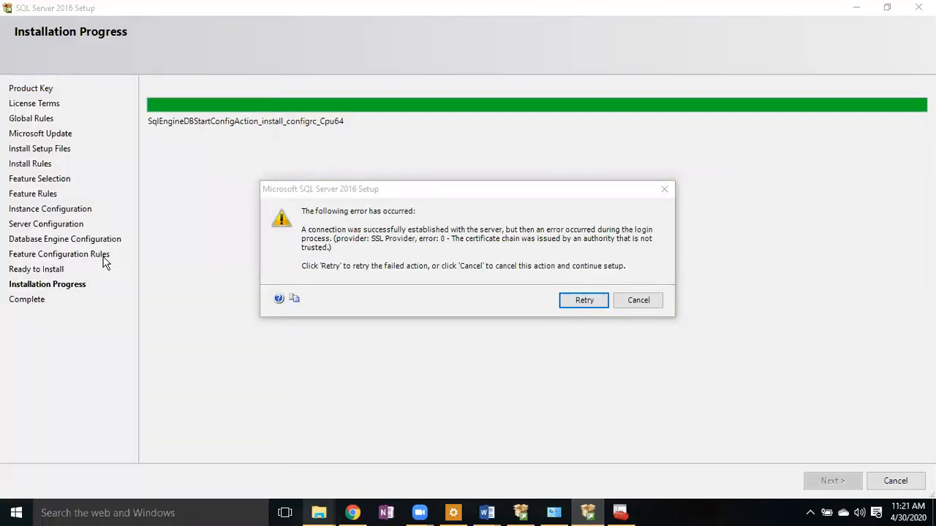
- Capture a new rectangular snip of the untrusted certificate chain error dialog
left_click(19, 36)
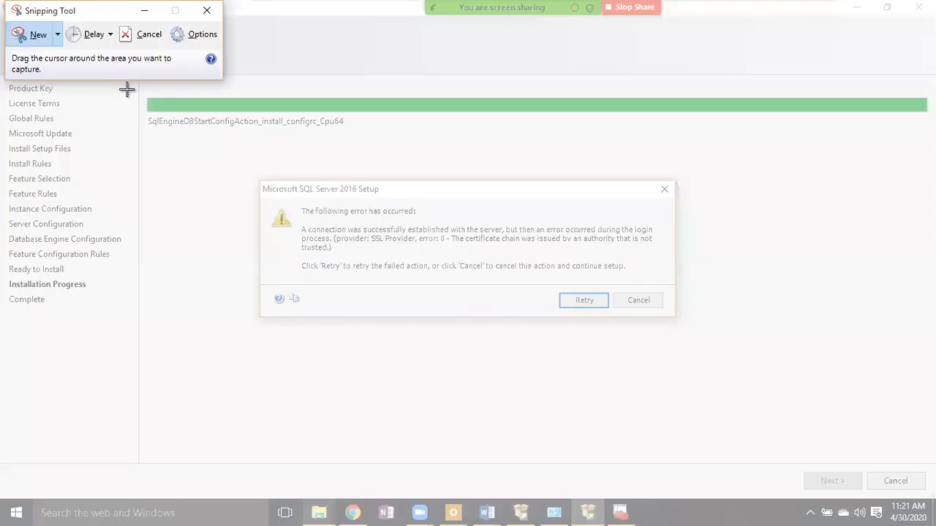
left_click_drag(554, 172, 887, 381)
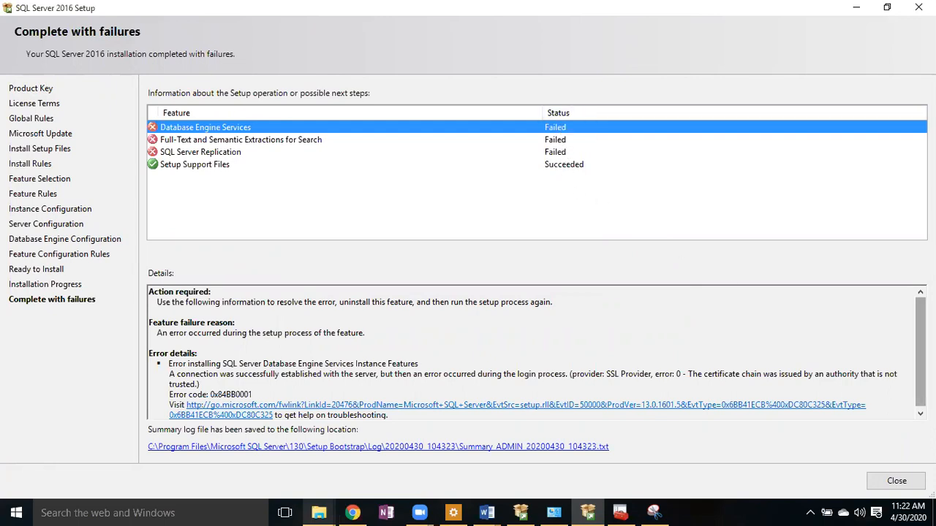
- Open the Summary_ADMIN_20200430_104323 log file from the Complete with failures page
left_click_drag(921, 353, 921, 354)
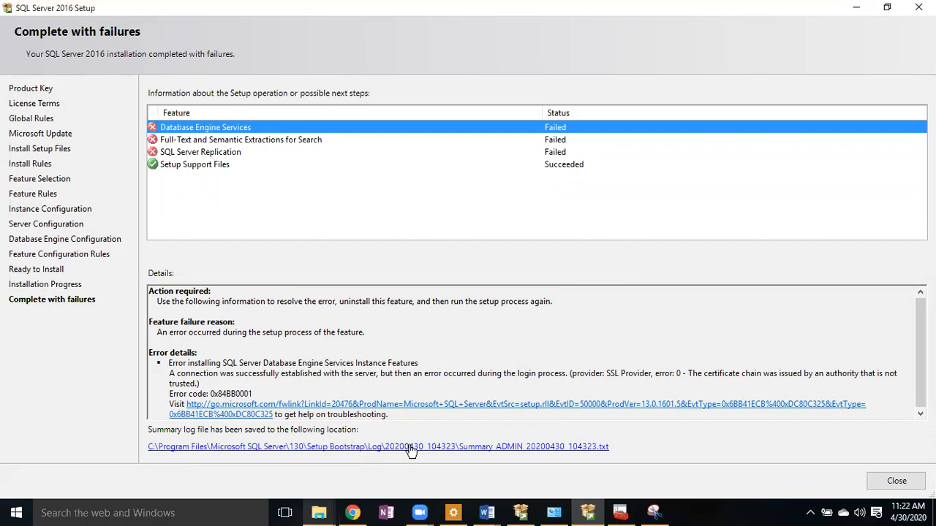
left_click(440, 450)
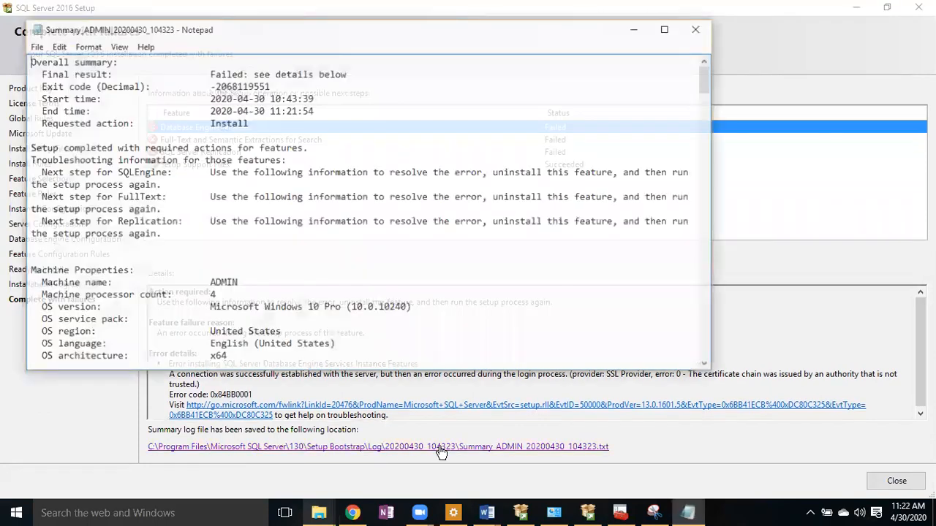
- Maximize the summary log in Notepad, read down to Detailed results, then minimize it
left_click(665, 31)
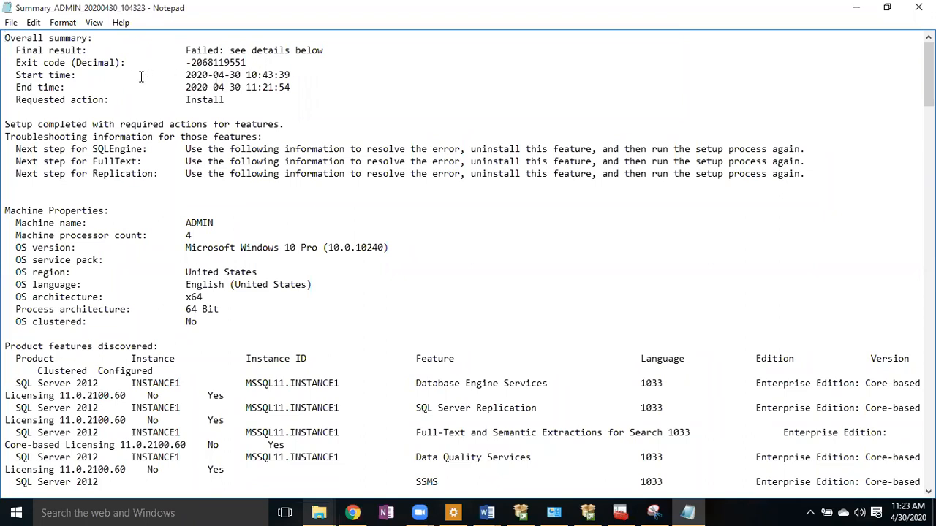
left_click(252, 95)
left_click_drag(929, 73, 929, 235)
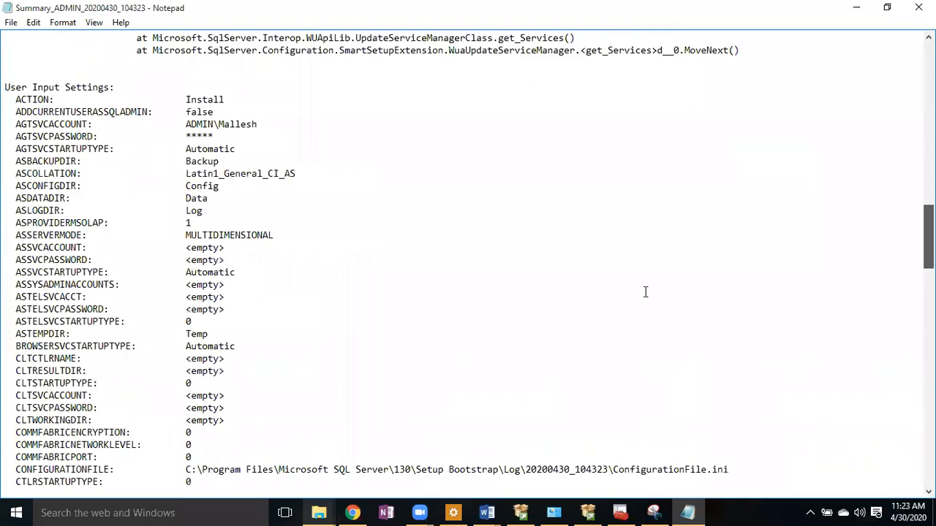
scroll(293, 104, "down", 20)
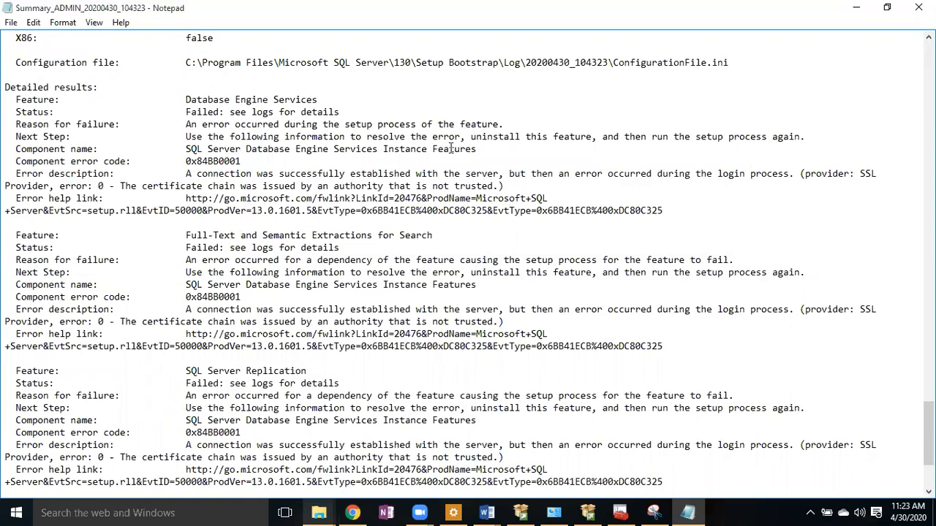
left_click(859, 9)
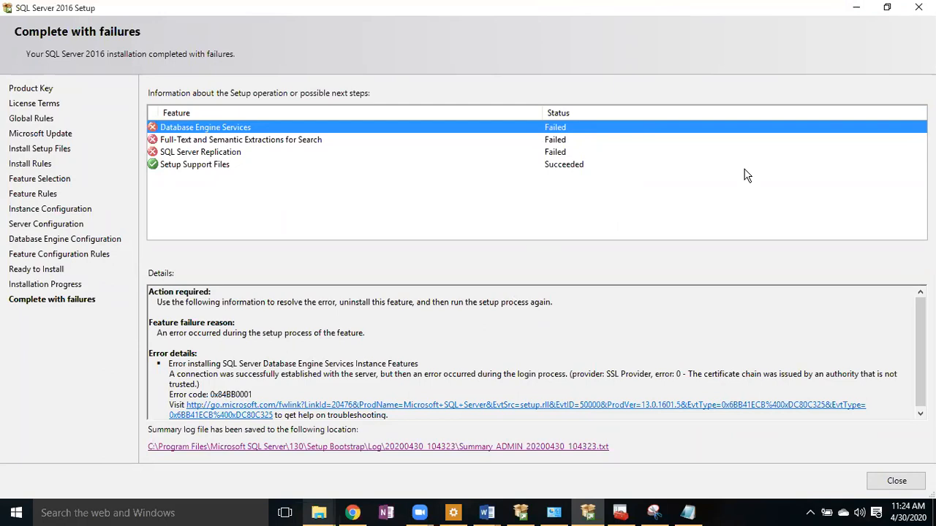
- Minimize Setup's failure page listing Database Engine, Full-Text and Replication failures
left_click(594, 26)
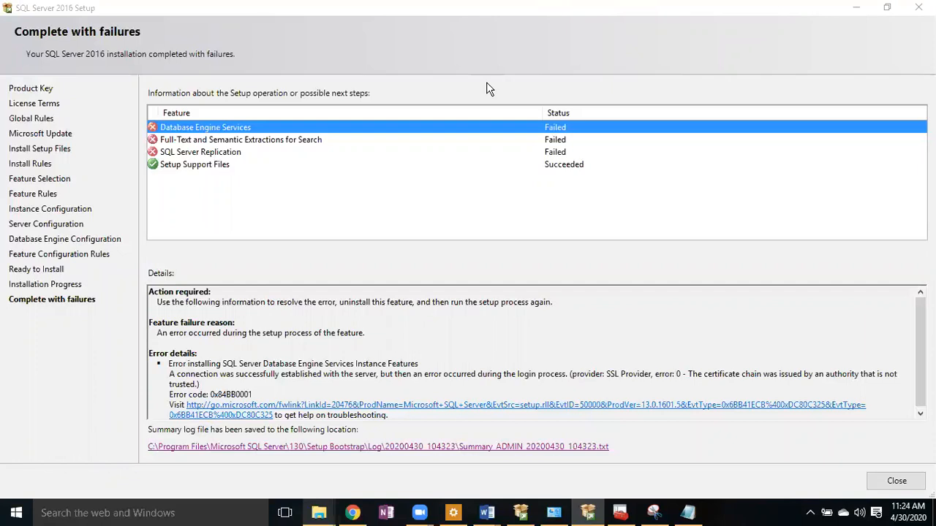
- Review the SQL Course Contents outline in Word, then bring SQL Server 2016 Setup back to front
mouse_move(488, 514)
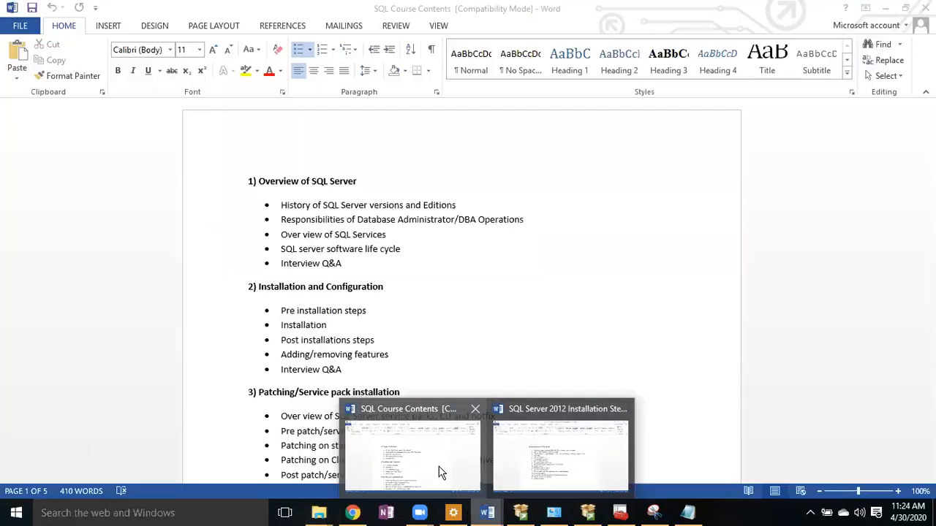
left_click(441, 472)
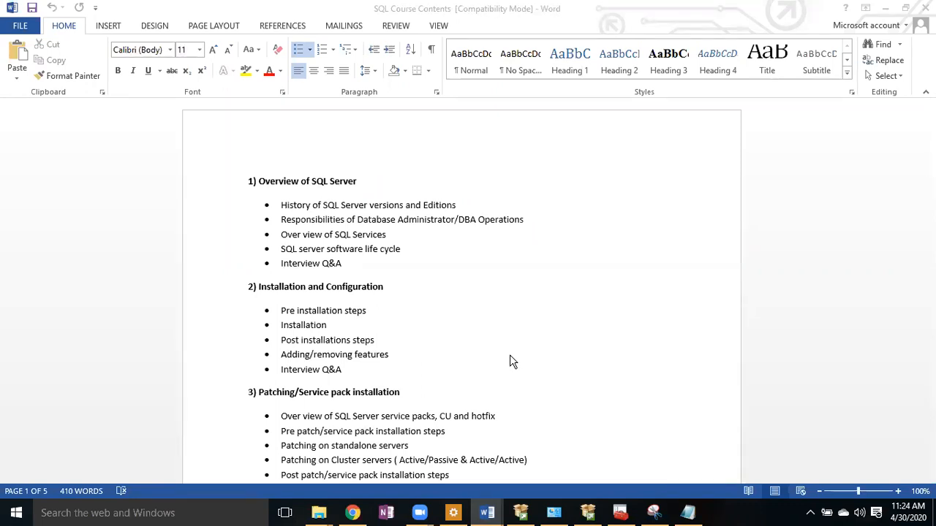
left_click(593, 517)
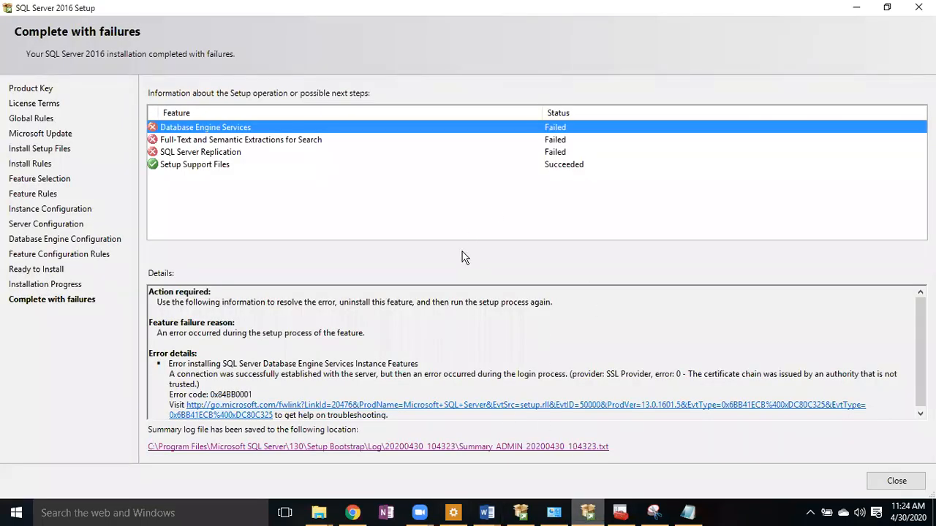